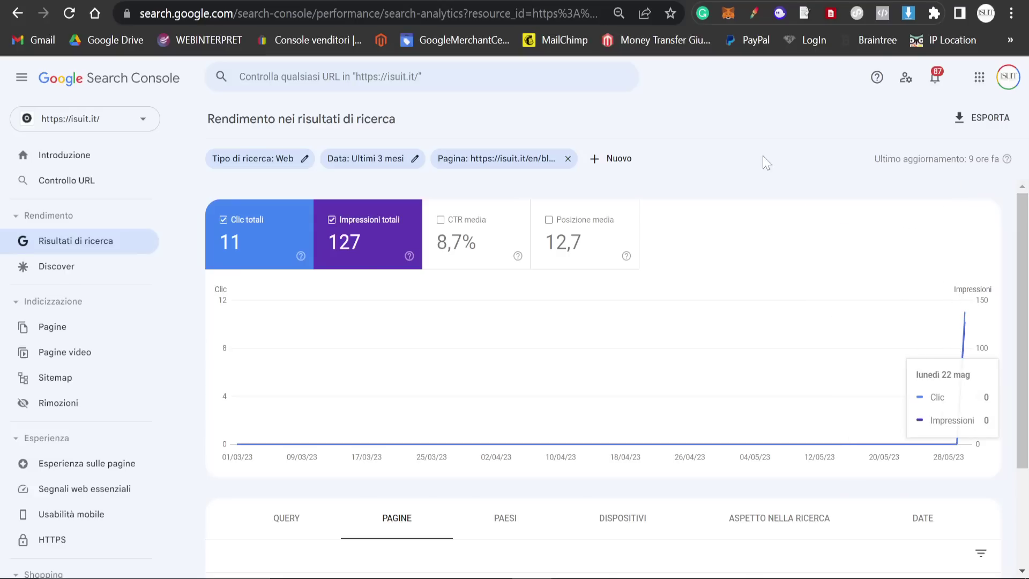
# Compare the HBO's Succession post in the isuit.it blog list with the page's click and impression graph in Search Console
pyautogui.hotkey('ctrl', 'Tab')
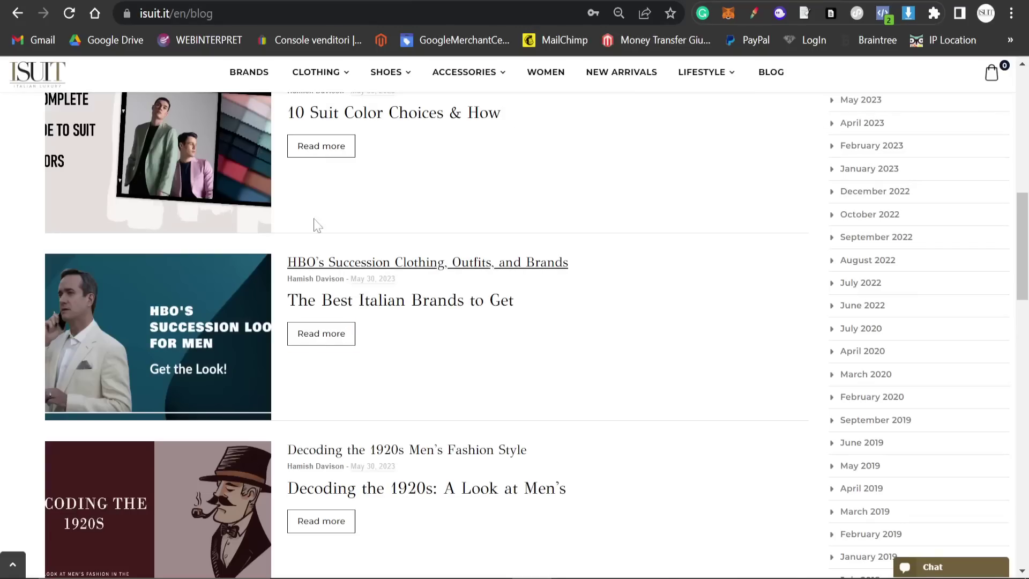
pyautogui.hotkey('ctrl', 'shift', 'Tab')
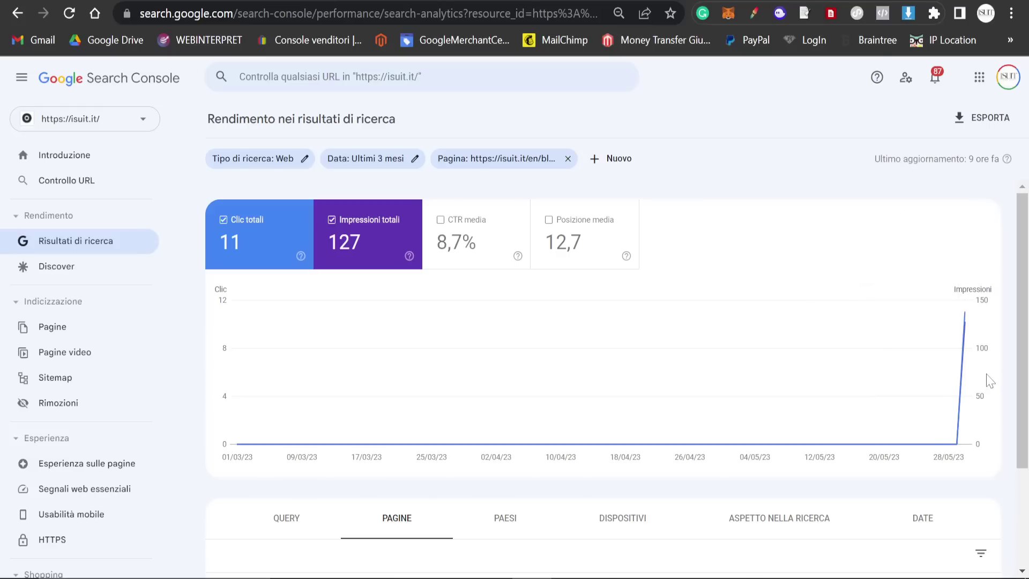
pyautogui.moveTo(964, 361)
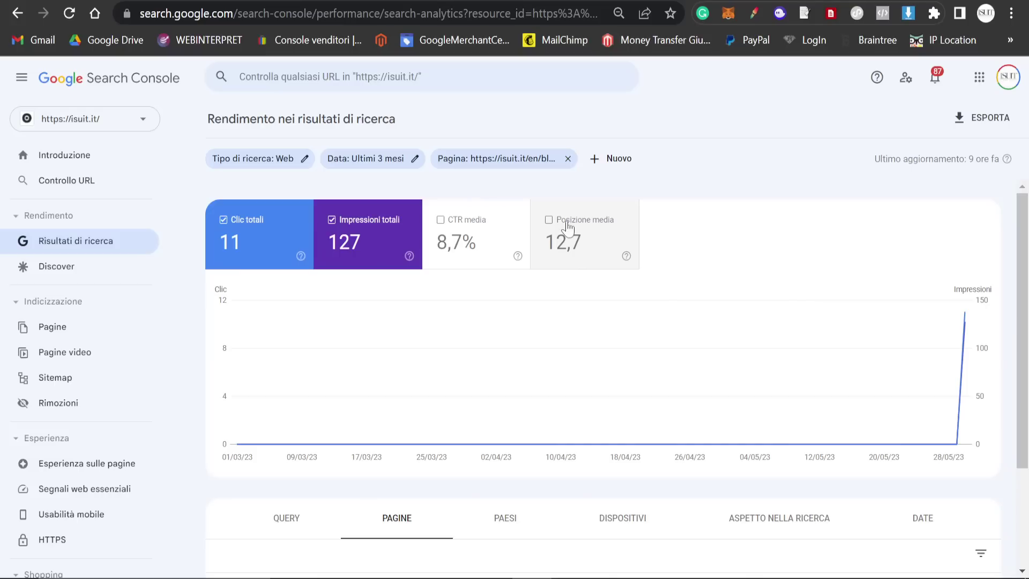
# Filter the search performance report to the most recent date, 31 May 2023
pyautogui.click(369, 168)
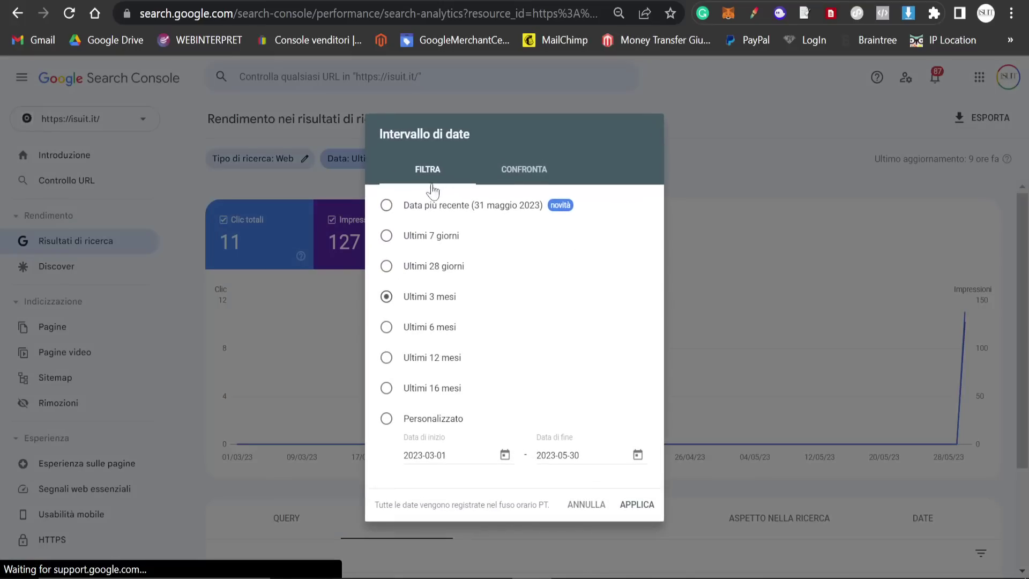
pyautogui.click(467, 210)
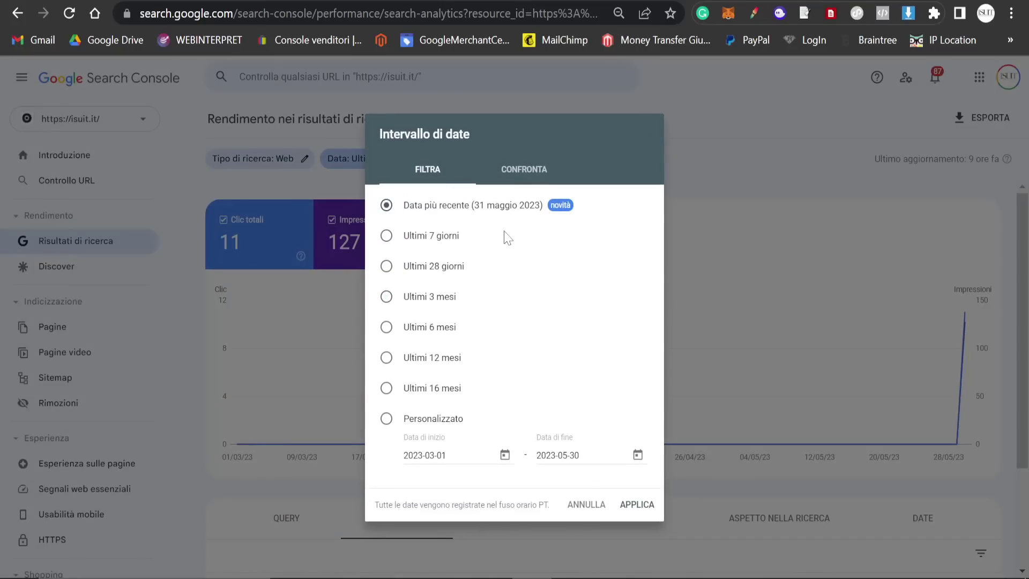
pyautogui.click(636, 504)
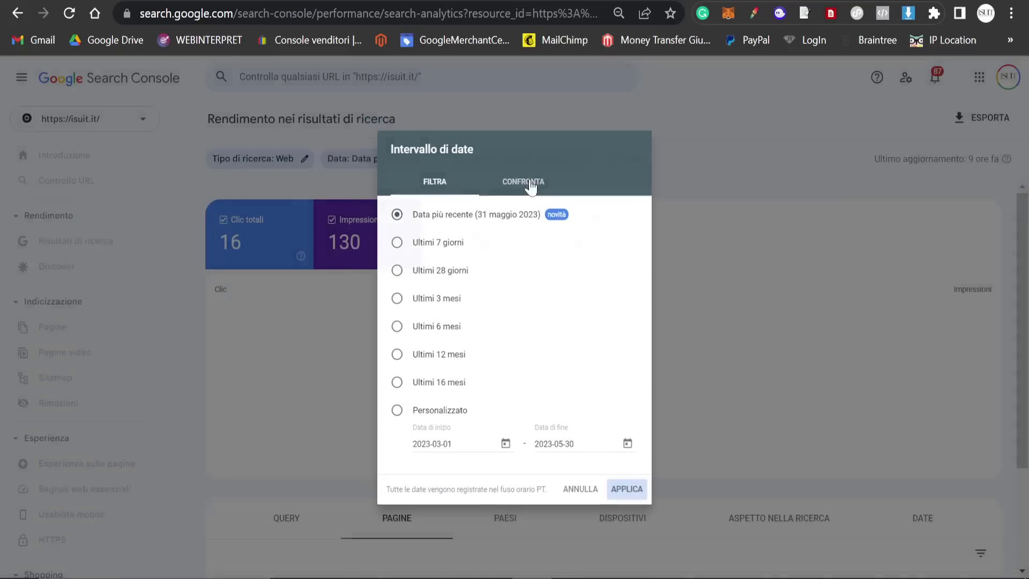
# Change the report's interface language from Italian to English through the hl parameter in the page address and reload it
pyautogui.moveTo(510, 13); pyautogui.dragTo(835, 333)
pyautogui.press('Right')
pyautogui.press('Right')
pyautogui.press('Right')
pyautogui.press('Right')
pyautogui.press('Right')
pyautogui.press('Right')
pyautogui.press('Right')
pyautogui.press('Right')
pyautogui.press('Right')
pyautogui.press('Right')
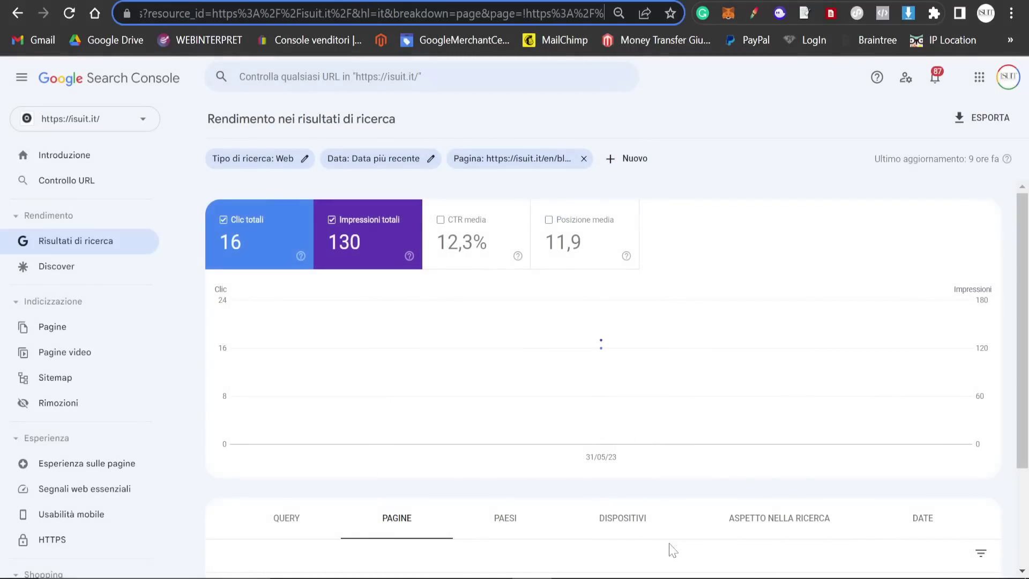
pyautogui.press('Right')
pyautogui.press('Right')
pyautogui.press('Right')
pyautogui.press('Right')
pyautogui.press('Right')
pyautogui.press('Right')
pyautogui.press('Right')
pyautogui.press('Right')
pyautogui.press('Right')
pyautogui.press('Right')
pyautogui.press('Right')
pyautogui.press('Right')
pyautogui.press('Right')
pyautogui.press('Right')
pyautogui.press('Right')
pyautogui.press('Right')
pyautogui.press('Right')
pyautogui.press('Right')
pyautogui.press('Right')
pyautogui.press('Right')
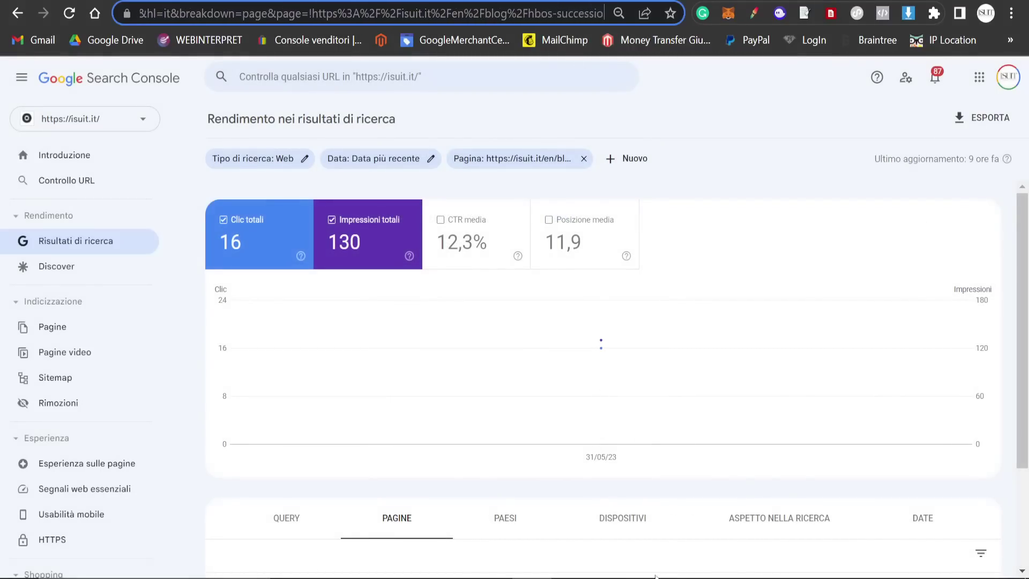
pyautogui.moveTo(664, 577)
pyautogui.press('Right')
pyautogui.press('Right')
pyautogui.press('Right')
pyautogui.press('Right')
pyautogui.press('Right')
pyautogui.press('Right')
pyautogui.press('Right')
pyautogui.press('Right')
pyautogui.press('Right')
pyautogui.press('Right')
pyautogui.press('Right')
pyautogui.press('Right')
pyautogui.press('Right')
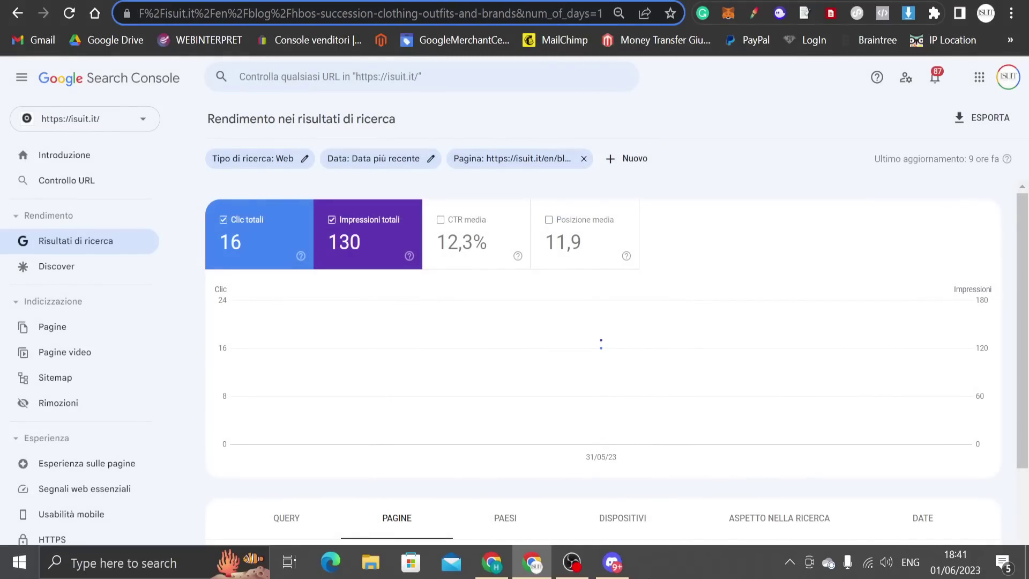
pyautogui.press('Return')
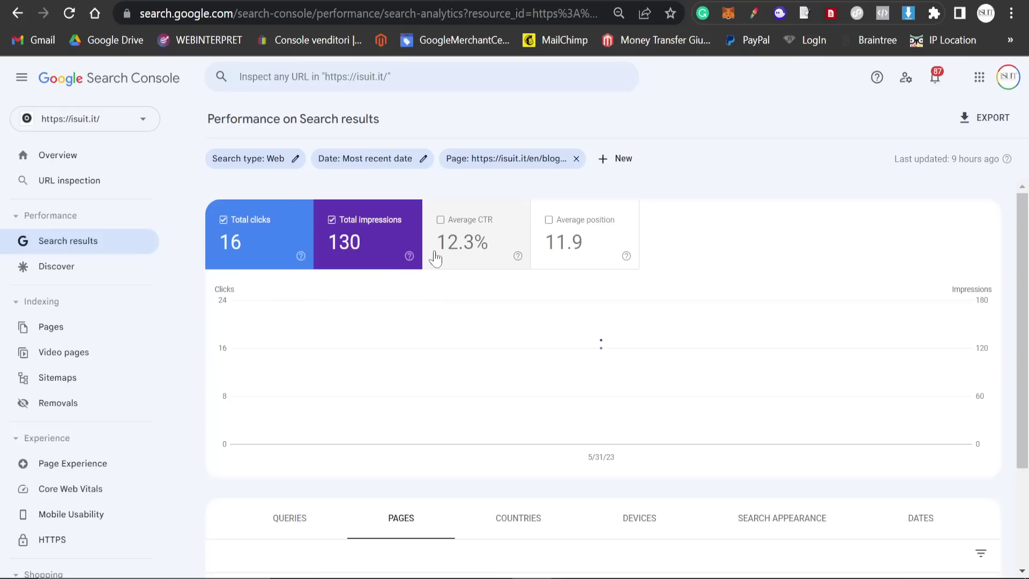
# Open the HBO's Succession Clothing, Outfits, and Brands article from the isuit.it blog list and view its introduction
pyautogui.scroll(-2, 449, 307)
pyautogui.scroll(2, 409, 314)
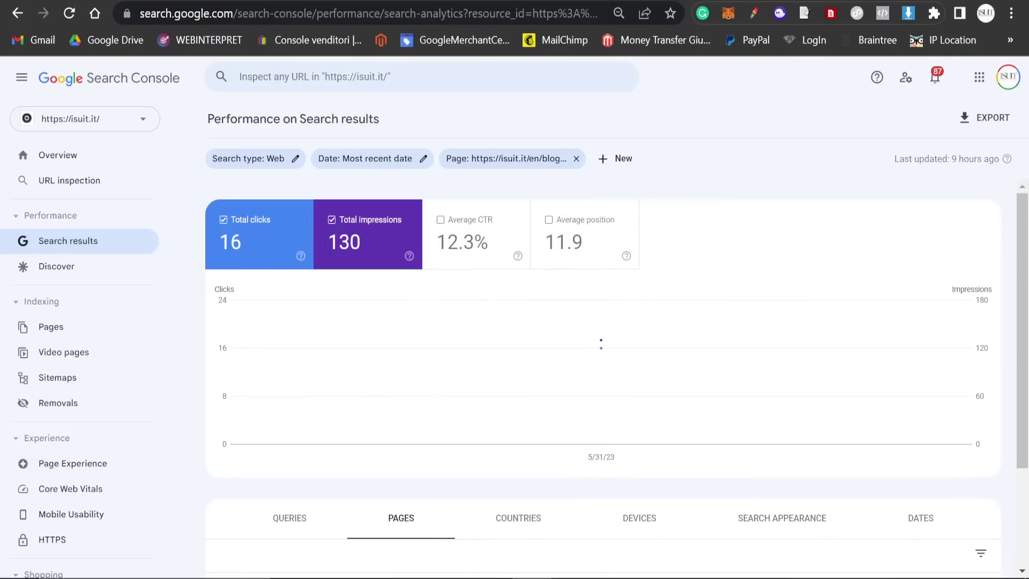
pyautogui.click(578, 0)
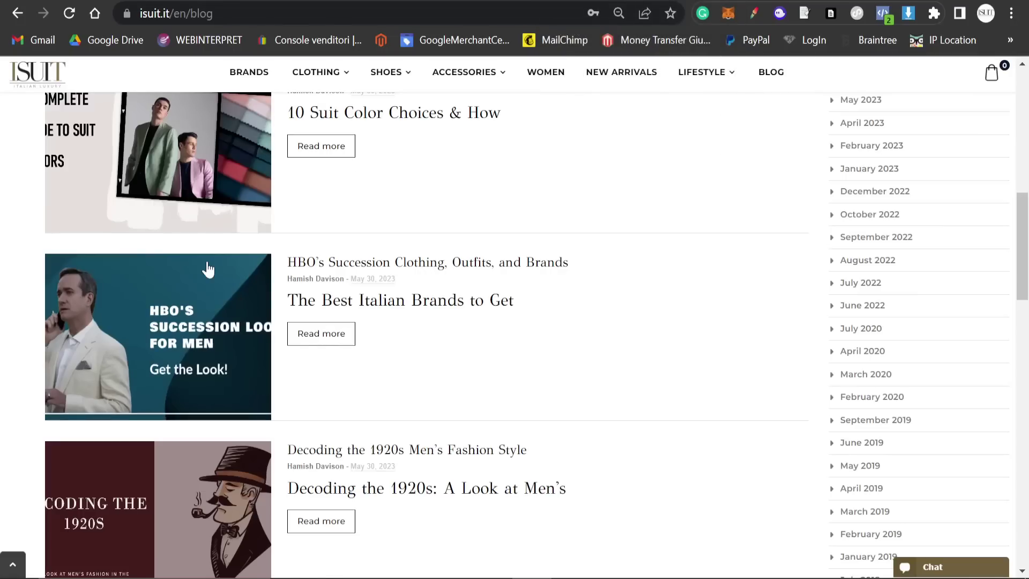
pyautogui.click(201, 271)
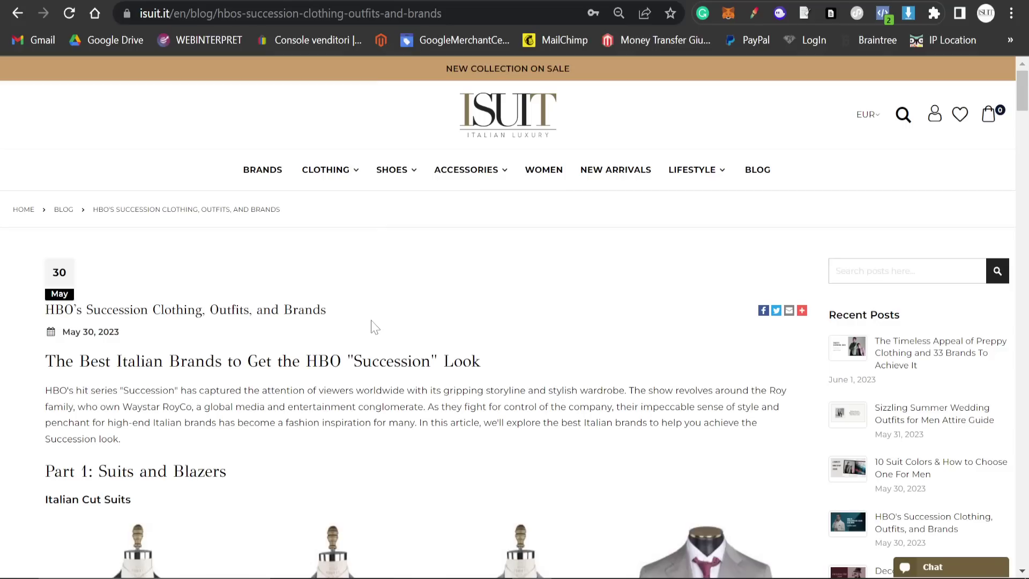
pyautogui.scroll(-2, 374, 327)
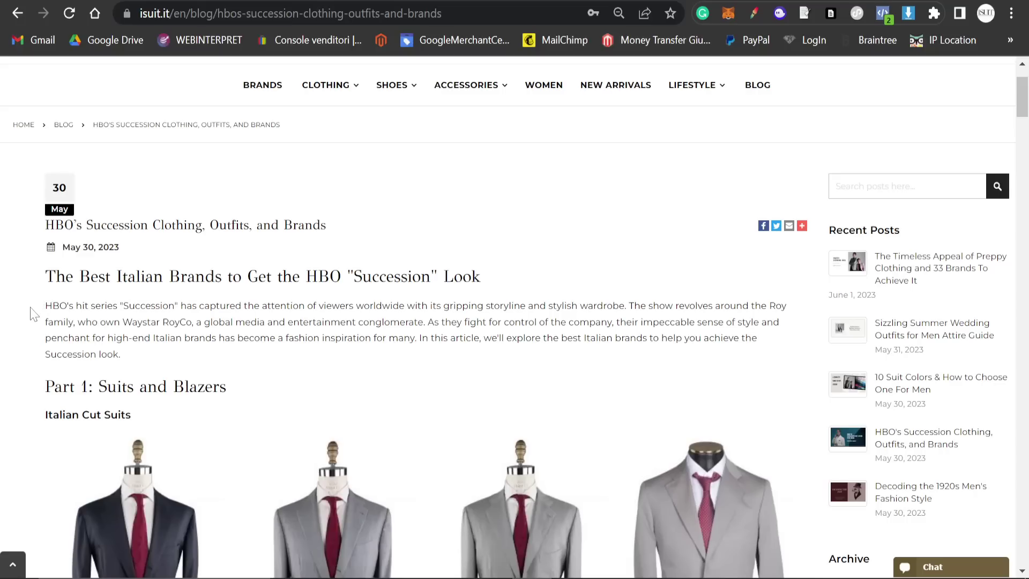
# Locate the "How I Ranked On Google In Under 8 Hours Using AI SEO" video in the Incomestreamsurfers channel's video list
pyautogui.scroll(-2, 29, 320)
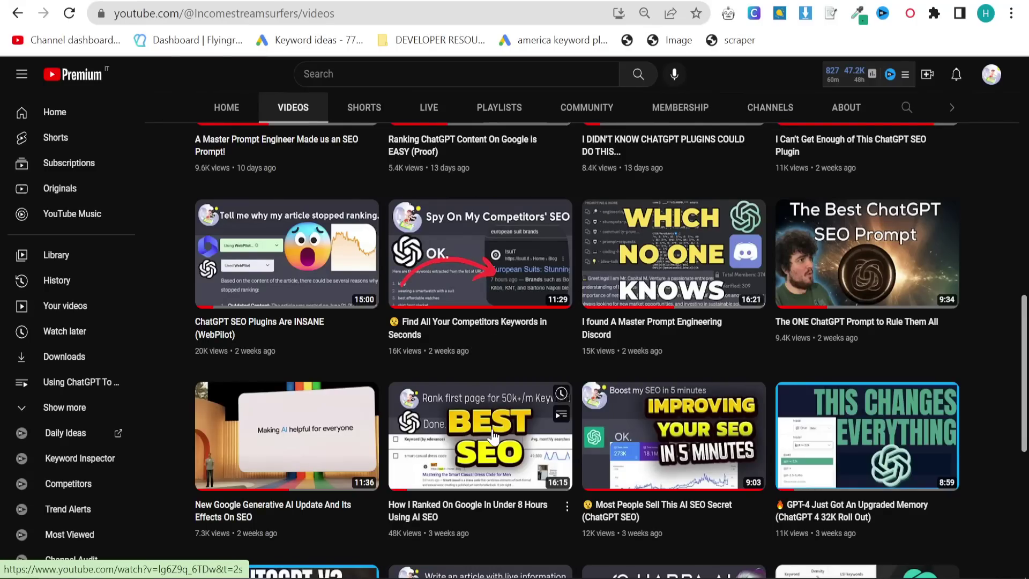
pyautogui.scroll(-2, 491, 442)
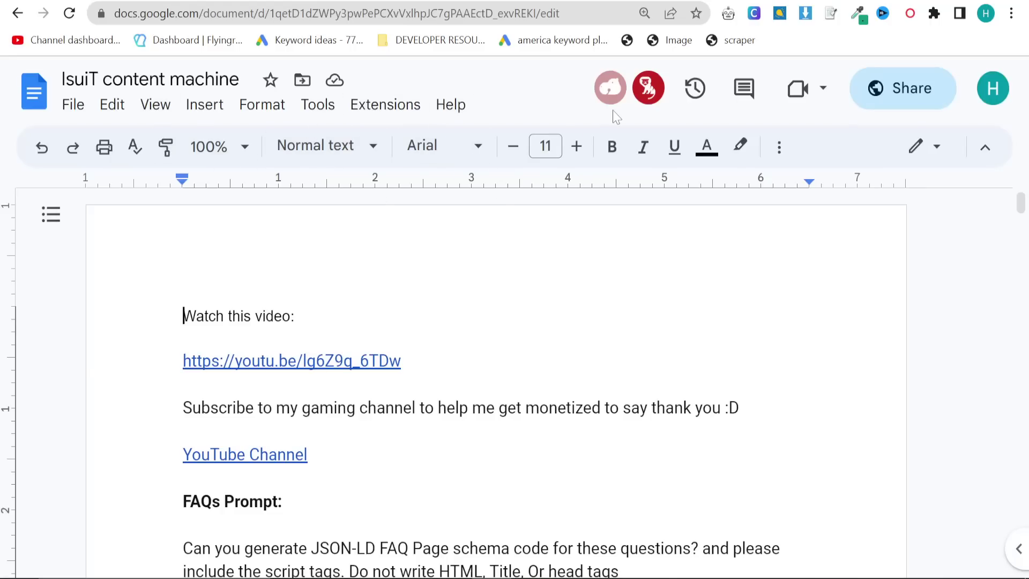
# Read the FAQs Prompt and Rest of Prompt sections in the IsuiT content machine document
pyautogui.scroll(-1, 496, 375)
pyautogui.scroll(-2, 496, 375)
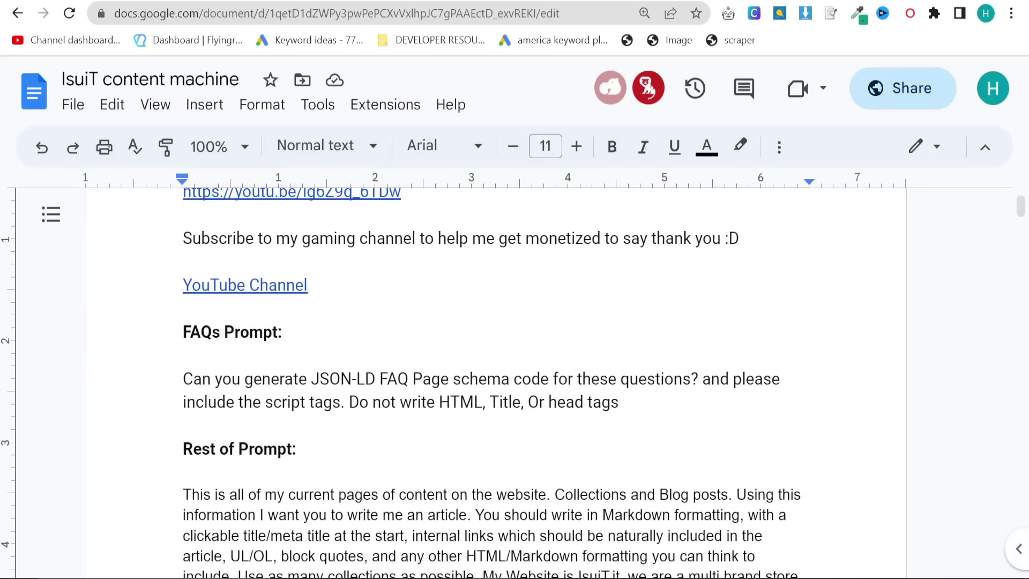
pyautogui.hotkey('ctrl', '-')
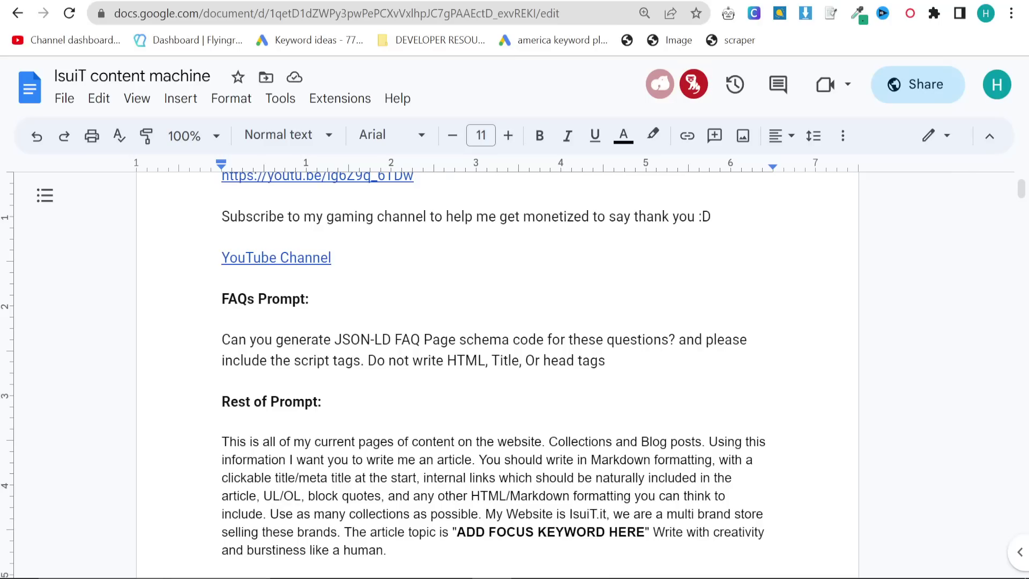
pyautogui.hotkey('ctrl', 'Home')
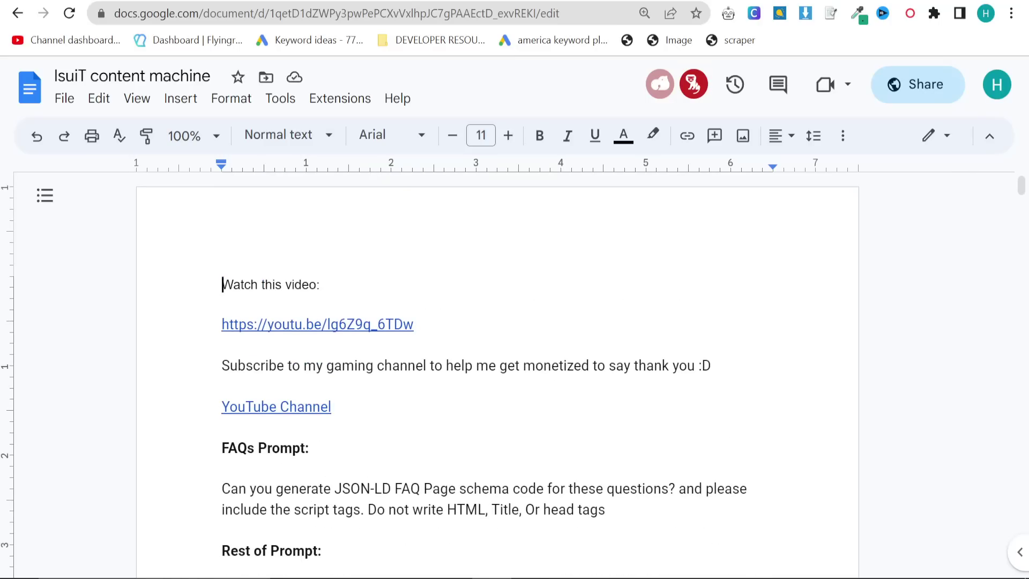
pyautogui.scroll(-4, 385, 318)
# Switch back to the HBO's Succession article and highlight its title to point out the topic
pyautogui.hotkey('alt', 'Tab')
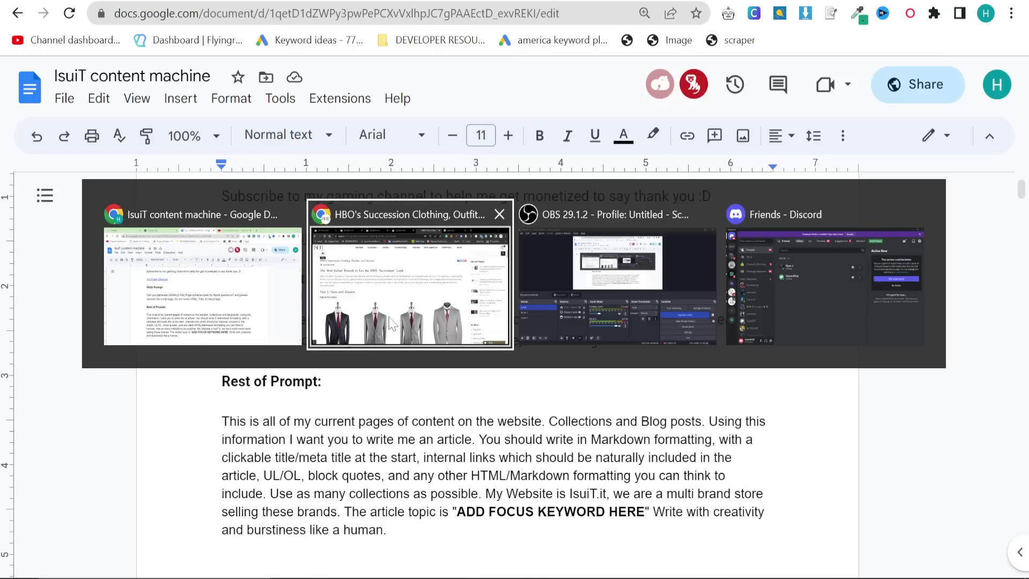
pyautogui.scroll(-3, 27, 246)
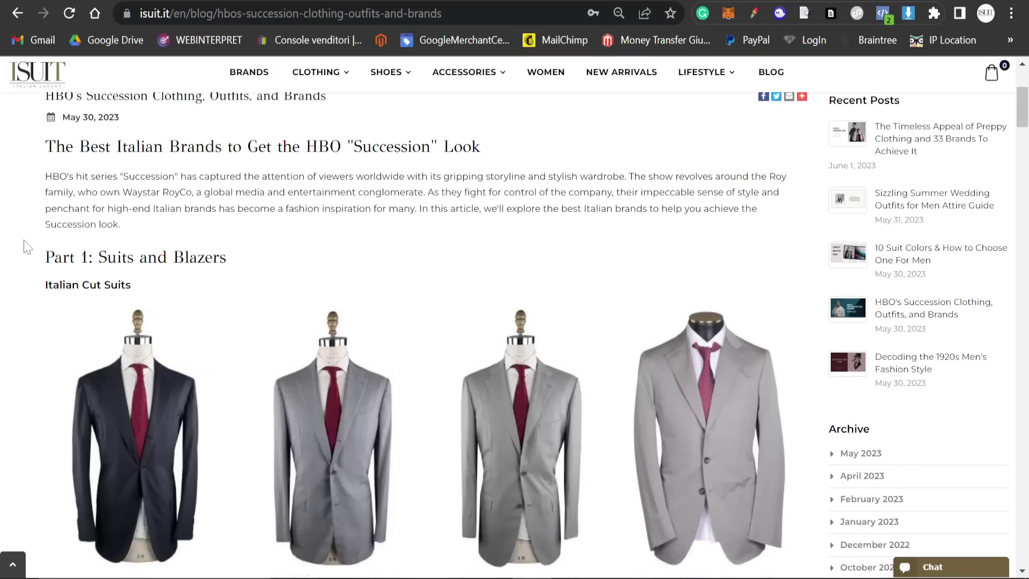
pyautogui.scroll(3, 27, 246)
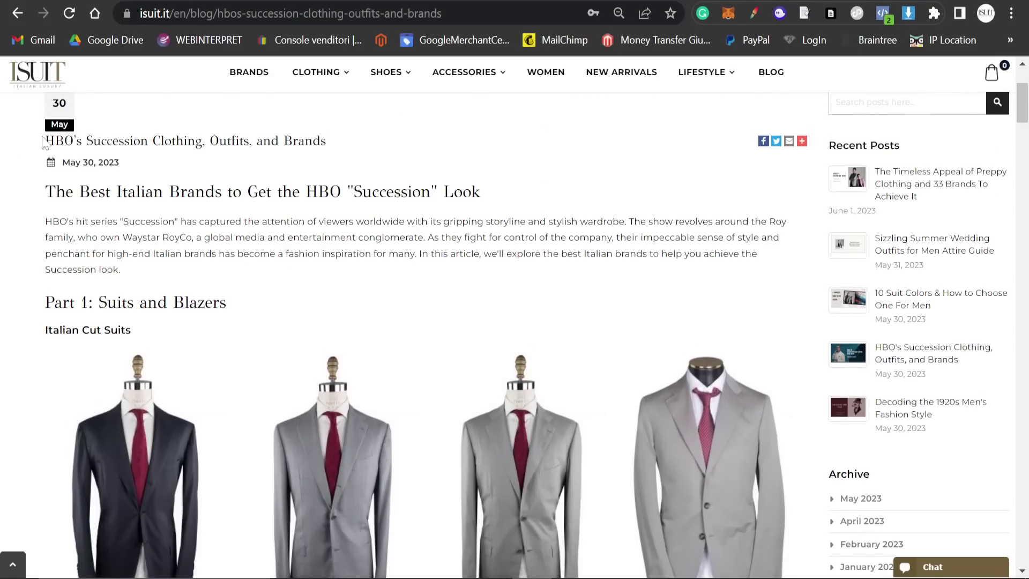
pyautogui.moveTo(43, 142); pyautogui.dragTo(345, 149)
pyautogui.click(345, 149)
pyautogui.moveTo(86, 140); pyautogui.dragTo(325, 141)
pyautogui.click(261, 158)
# Examine the article's product grids, brand links and text sections from Part 1 through Part 4
pyautogui.scroll(-5, 271, 218)
pyautogui.scroll(-15, 271, 219)
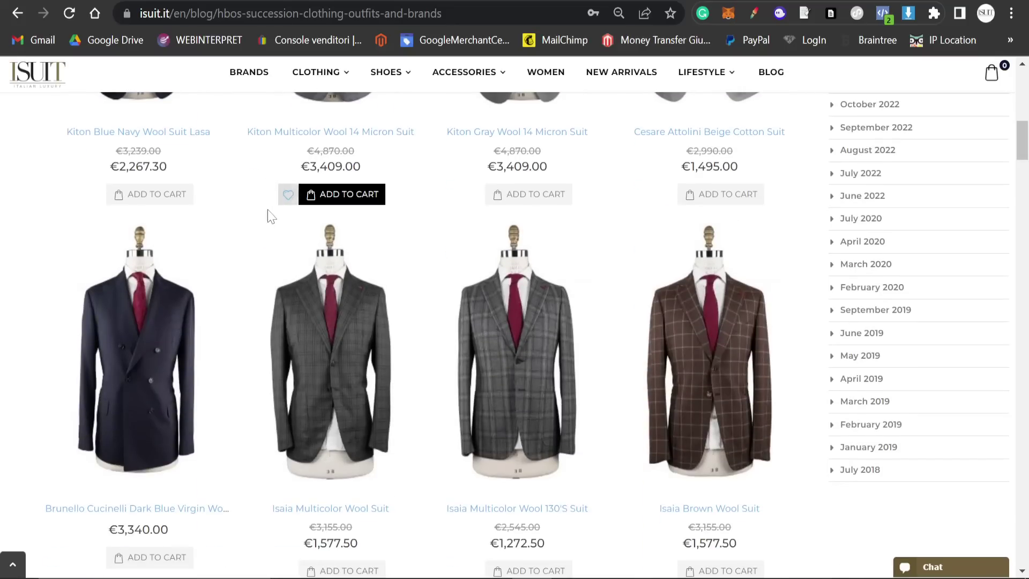
pyautogui.scroll(-10, 271, 219)
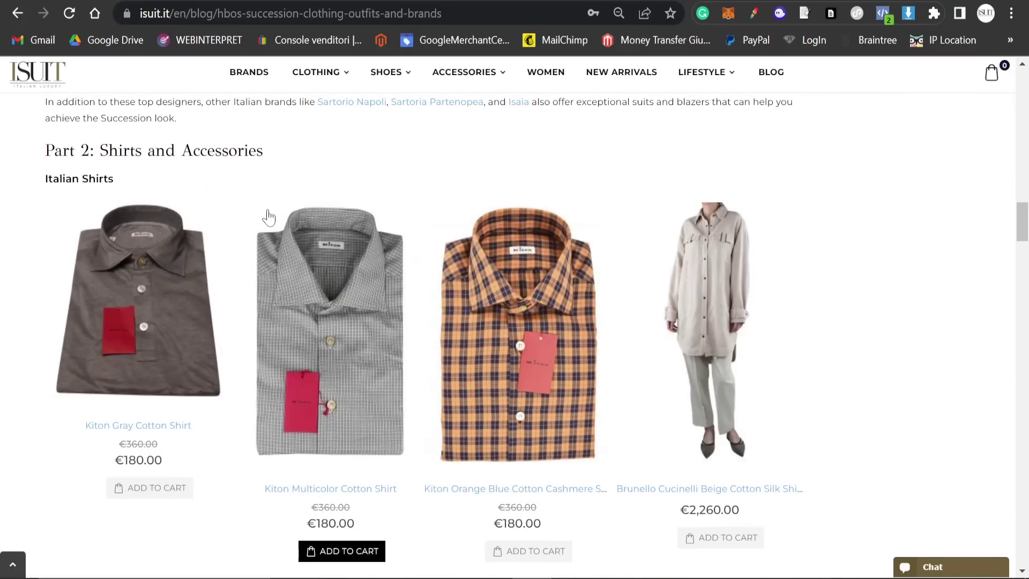
pyautogui.scroll(-12, 268, 214)
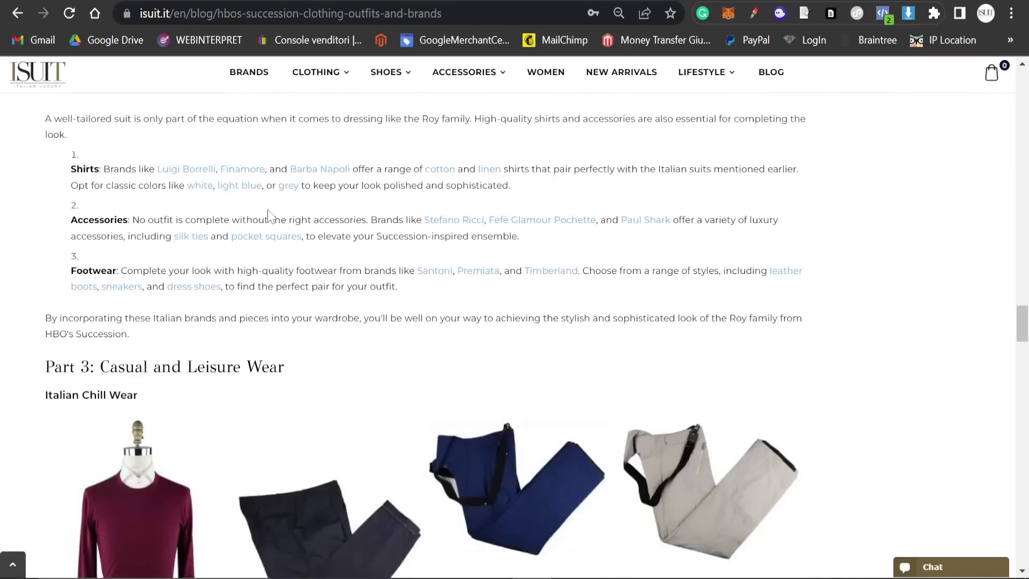
pyautogui.scroll(-10, 266, 214)
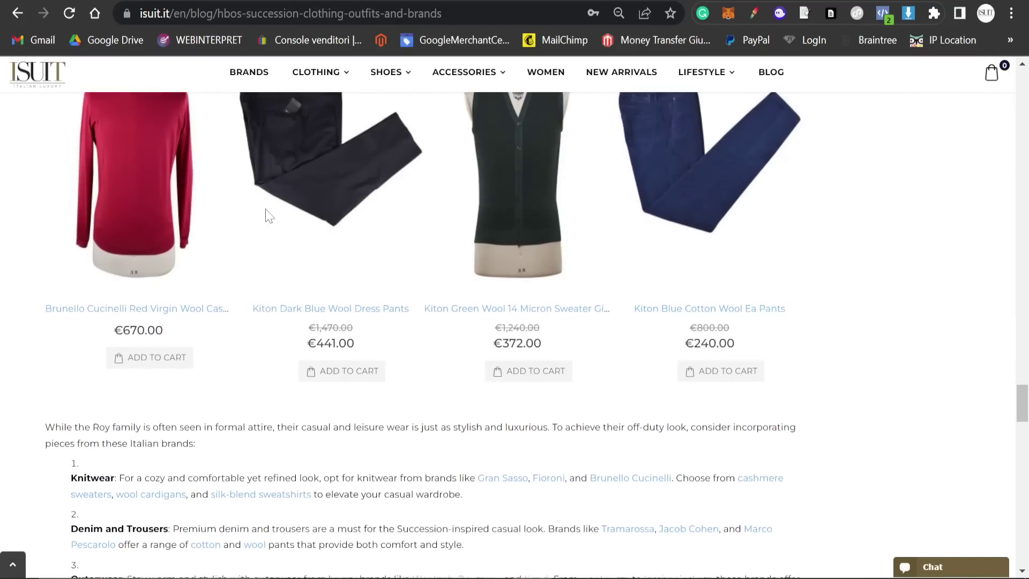
pyautogui.scroll(-11, 309, 218)
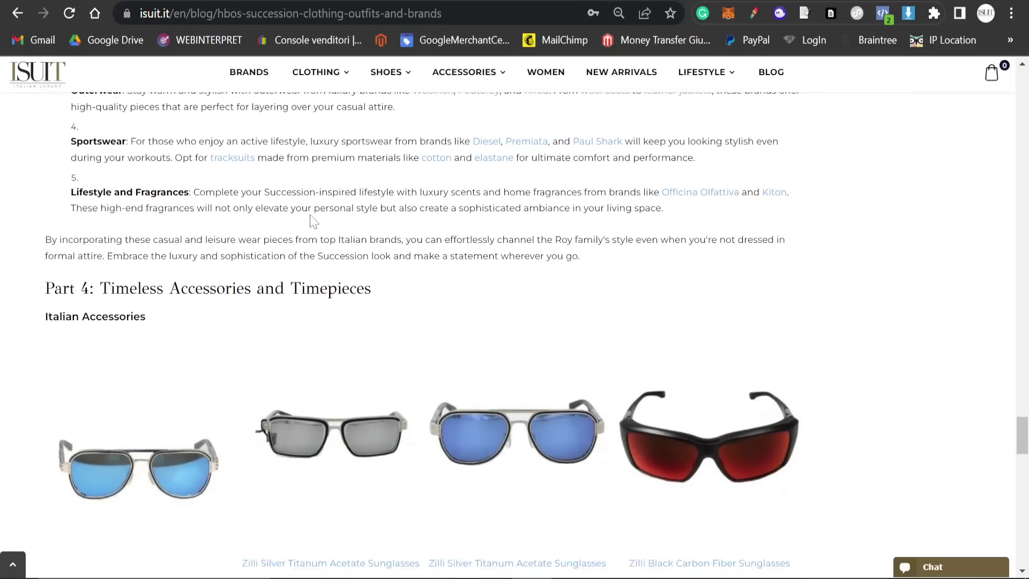
pyautogui.scroll(-10, 310, 222)
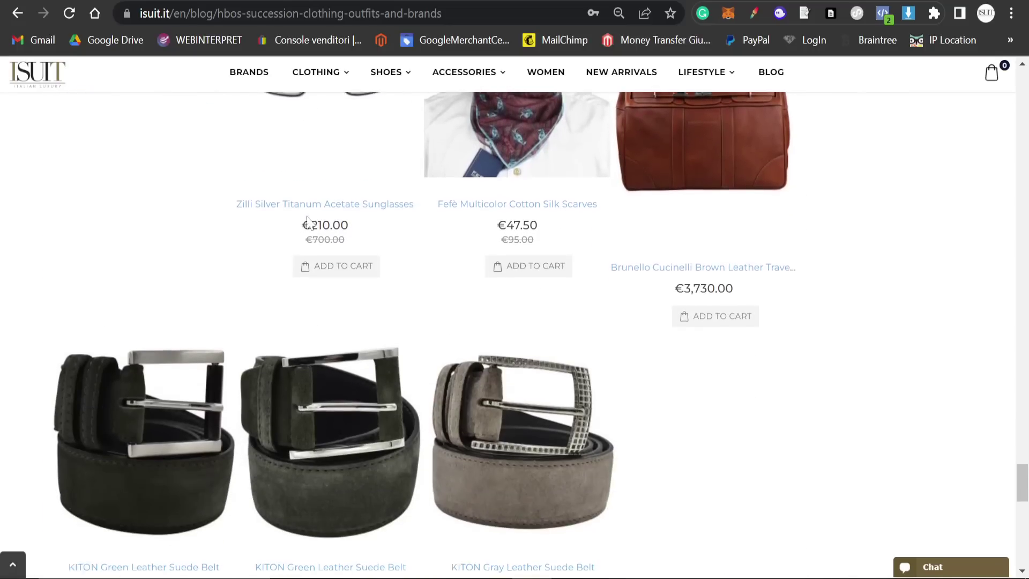
pyautogui.scroll(-3, 306, 225)
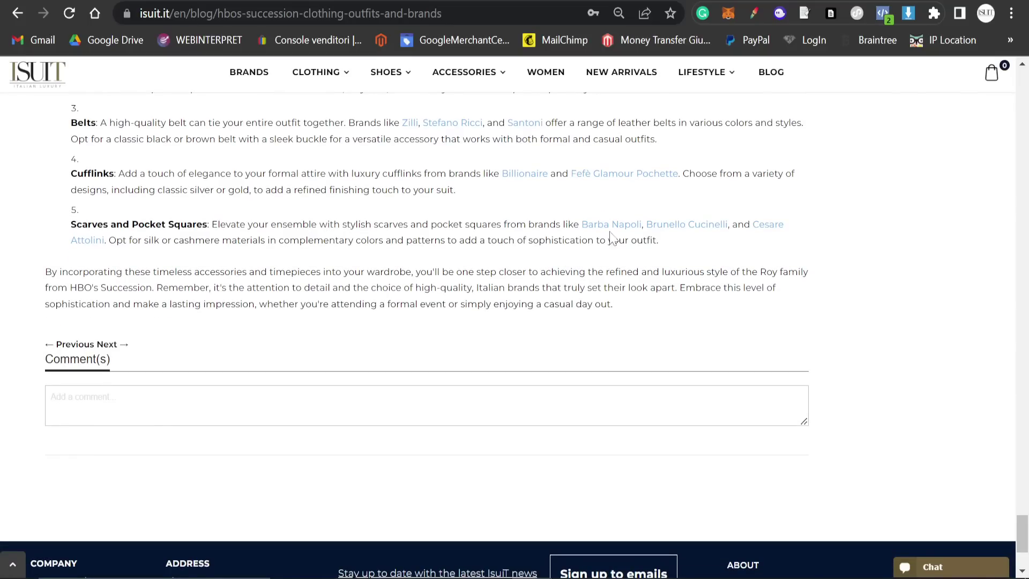
pyautogui.scroll(5, 353, 233)
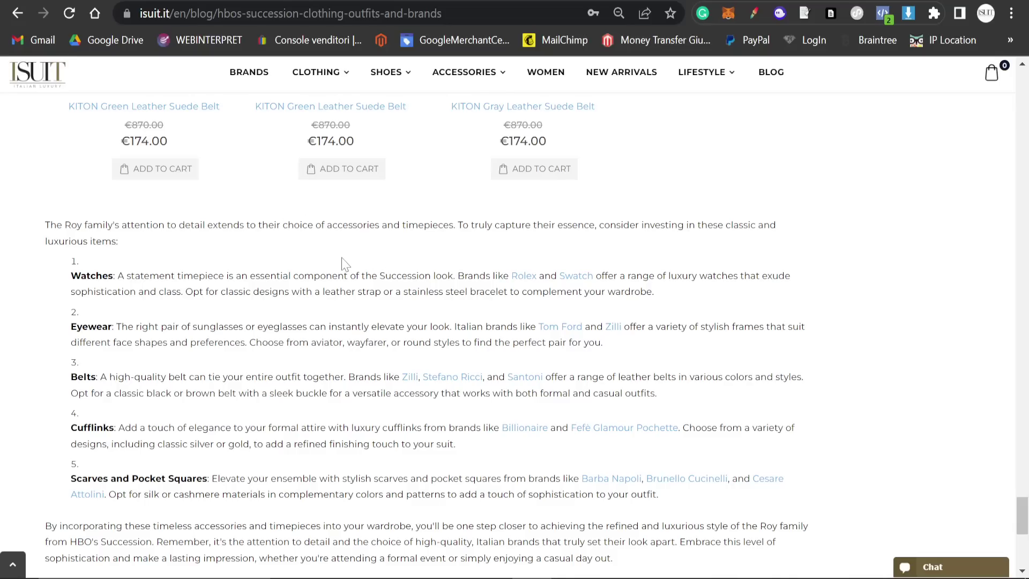
pyautogui.scroll(15, 289, 172)
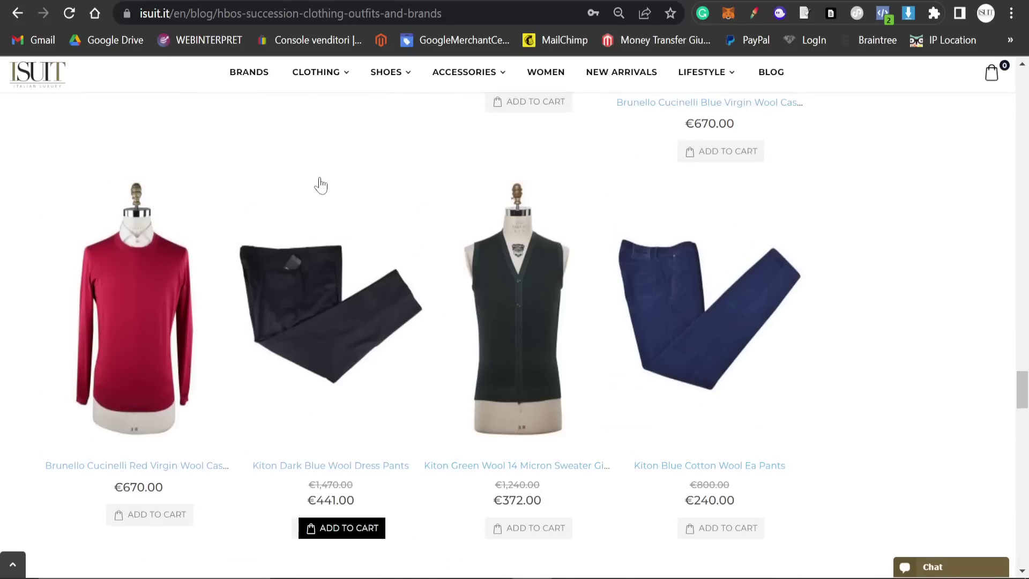
pyautogui.scroll(15, 567, 138)
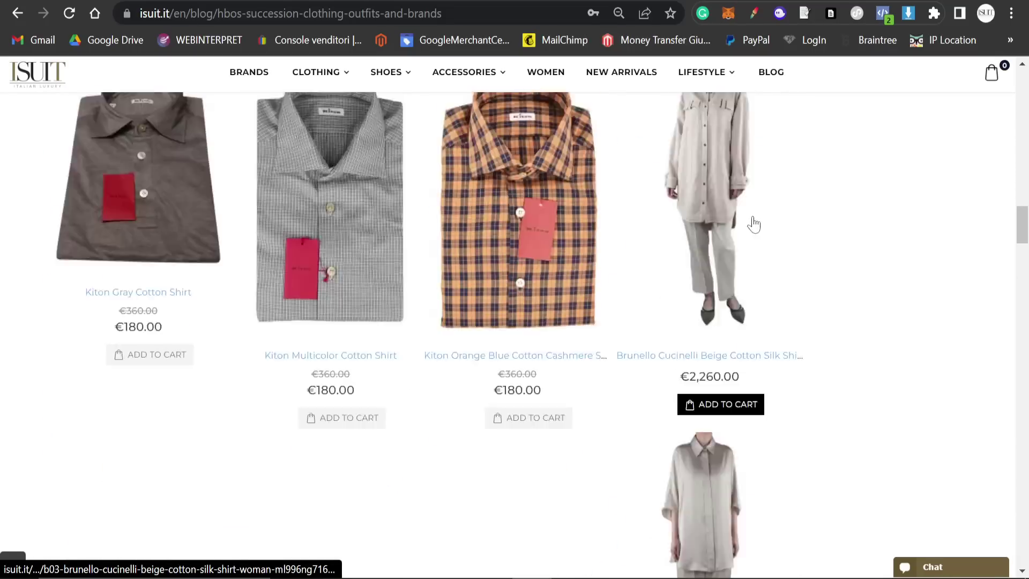
pyautogui.scroll(10, 753, 223)
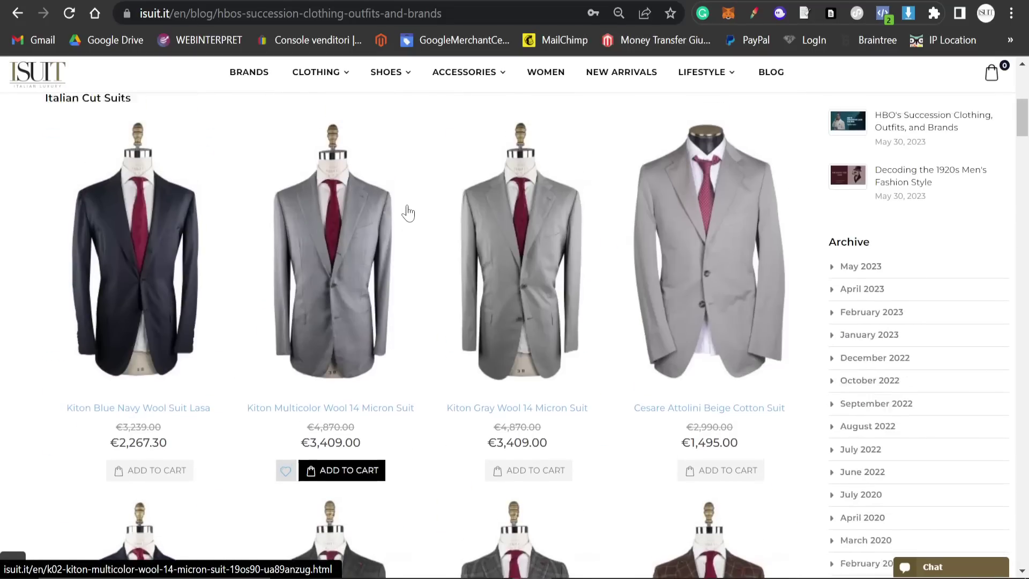
pyautogui.scroll(8, 408, 213)
# Switch back to the IsuiT content machine document with the prompts
pyautogui.click(986, 13)
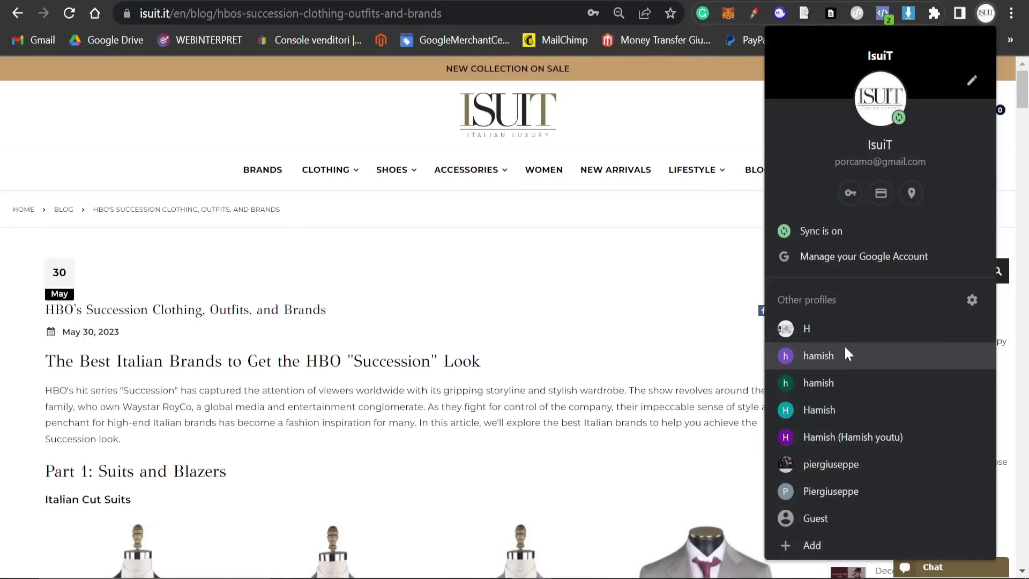
pyautogui.hotkey('alt', 'Tab')
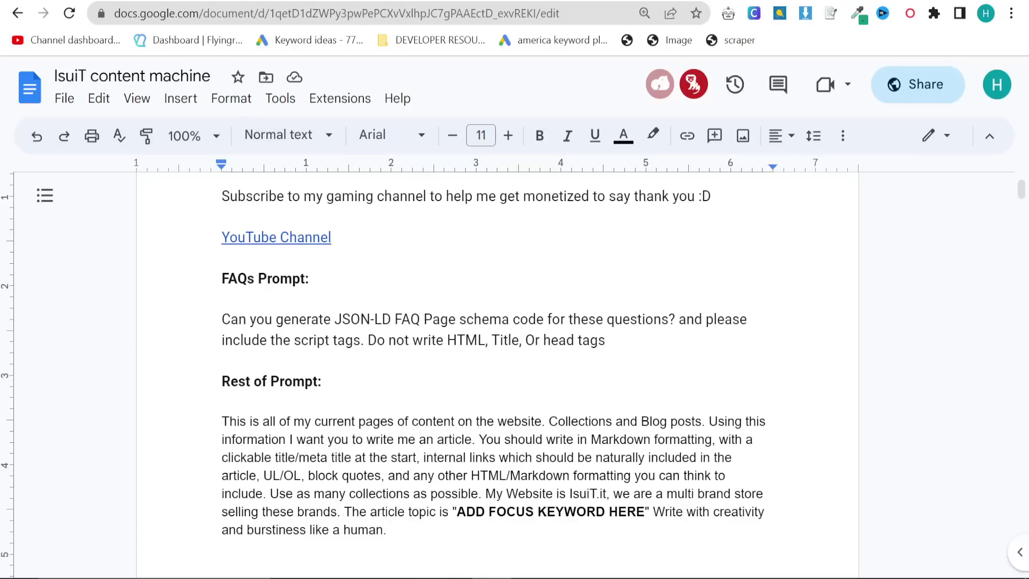
# Switch to Google Ads and start creating a new Google Ads account in Expert Mode
pyautogui.click(371, 1)
pyautogui.click(304, 198)
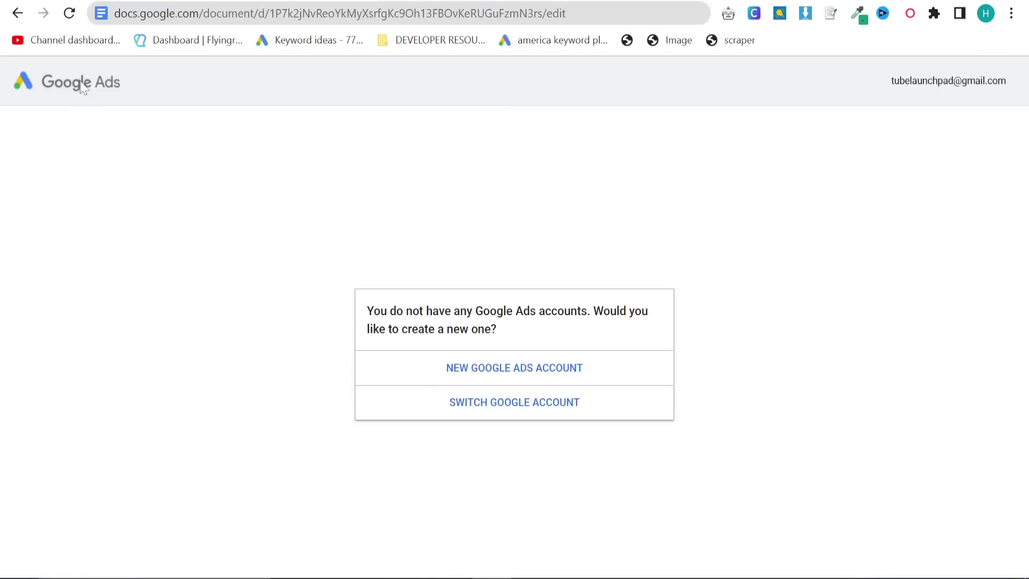
pyautogui.click(513, 370)
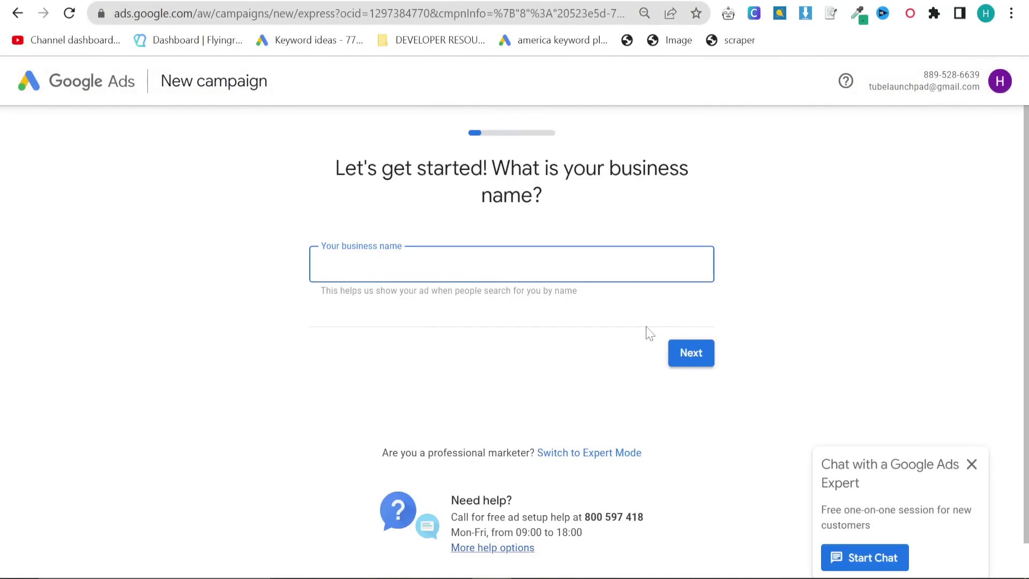
pyautogui.click(972, 464)
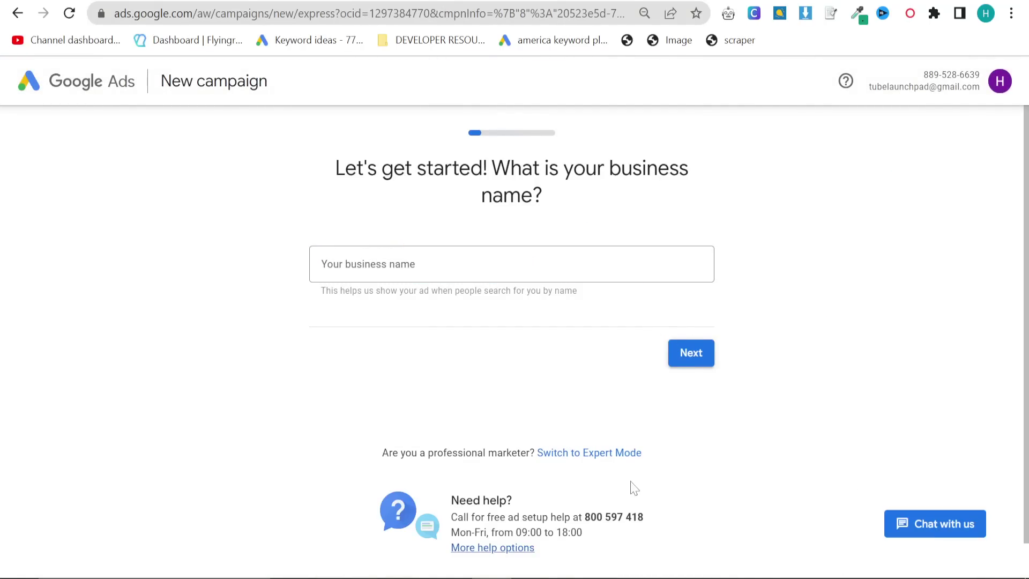
pyautogui.click(609, 453)
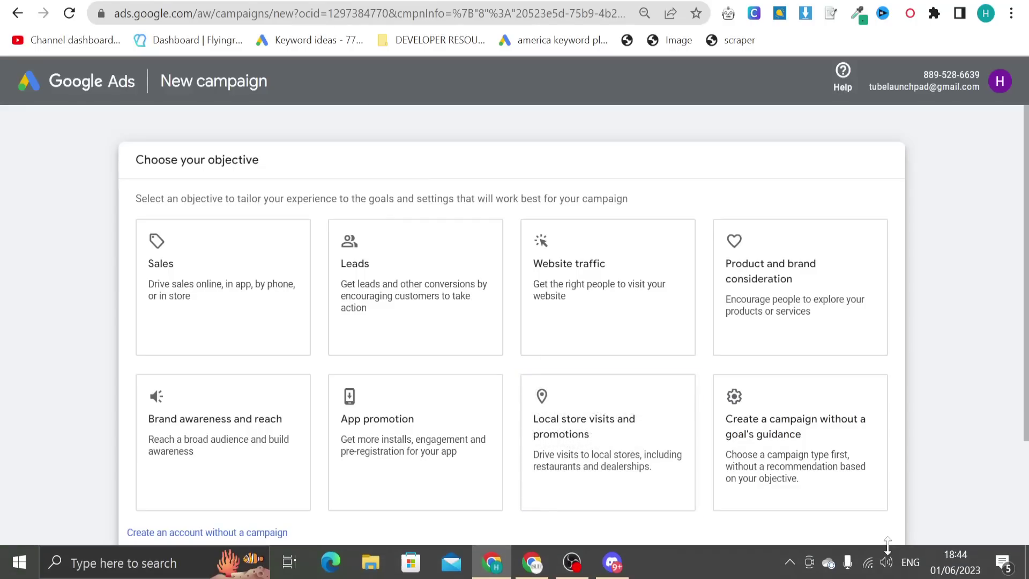
pyautogui.scroll(-2, 862, 439)
pyautogui.scroll(2, 594, 372)
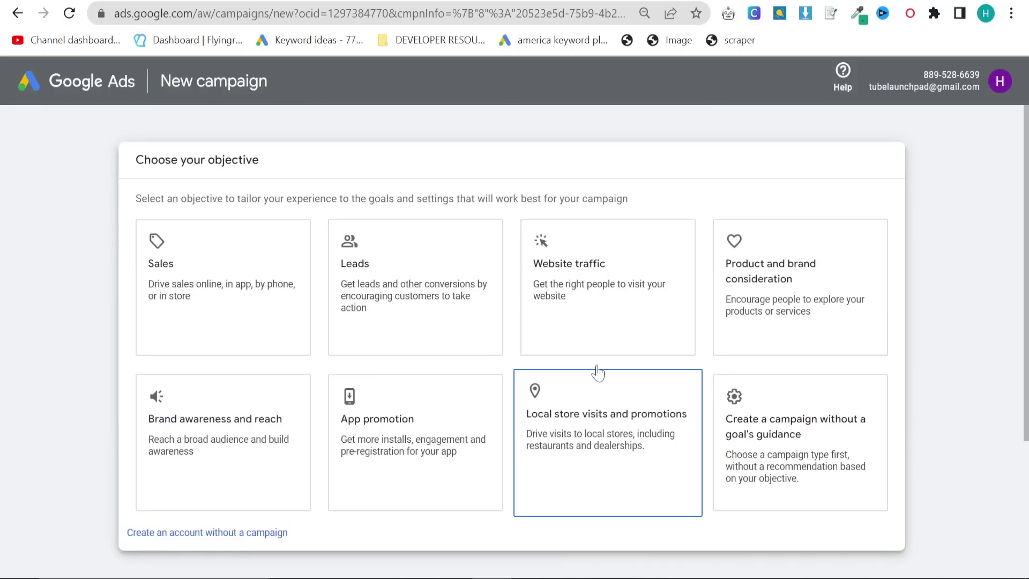
pyautogui.hotkey('ctrl', '-')
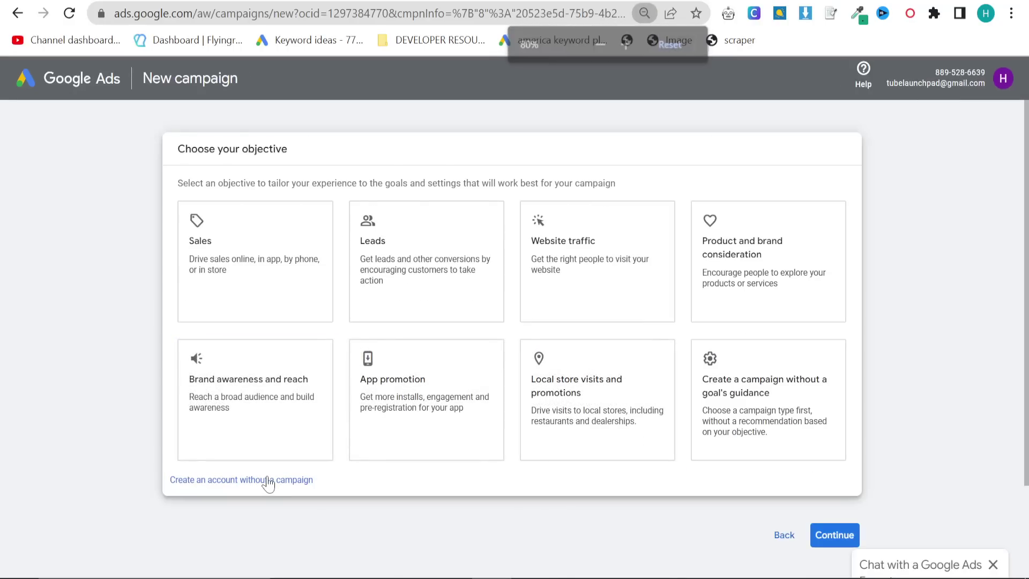
pyautogui.hotkey('ctrl', '+')
pyautogui.hotkey('ctrl', '+')
pyautogui.hotkey('ctrl', '+')
pyautogui.hotkey('ctrl', '+')
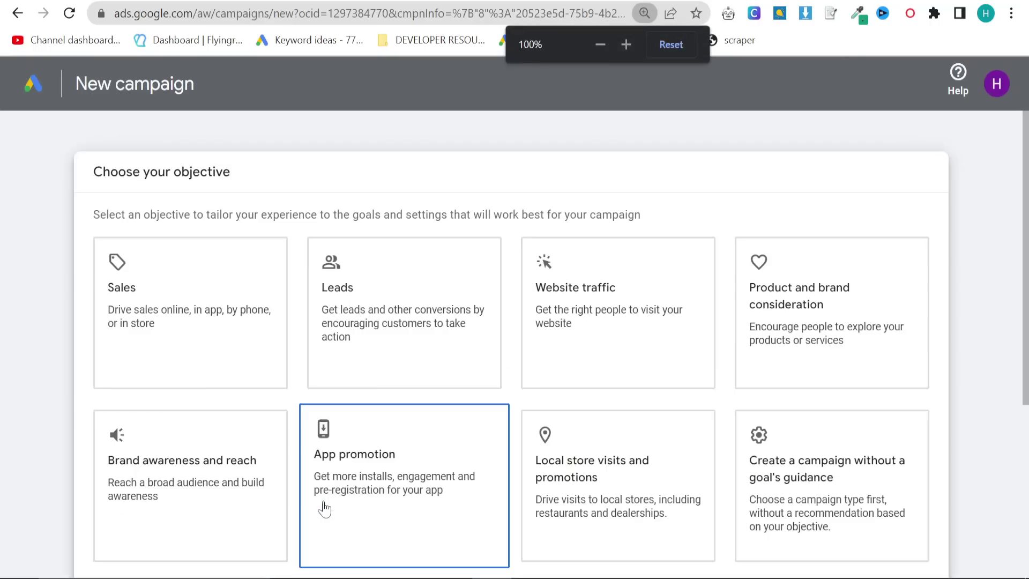
pyautogui.hotkey('ctrl', '-')
pyautogui.hotkey('ctrl', '-')
pyautogui.hotkey('ctrl', '-')
pyautogui.hotkey('ctrl', '-')
pyautogui.hotkey('ctrl', '-')
pyautogui.hotkey('ctrl', '-')
pyautogui.hotkey('ctrl', '-')
pyautogui.hotkey('ctrl', '-')
pyautogui.hotkey('ctrl', '-')
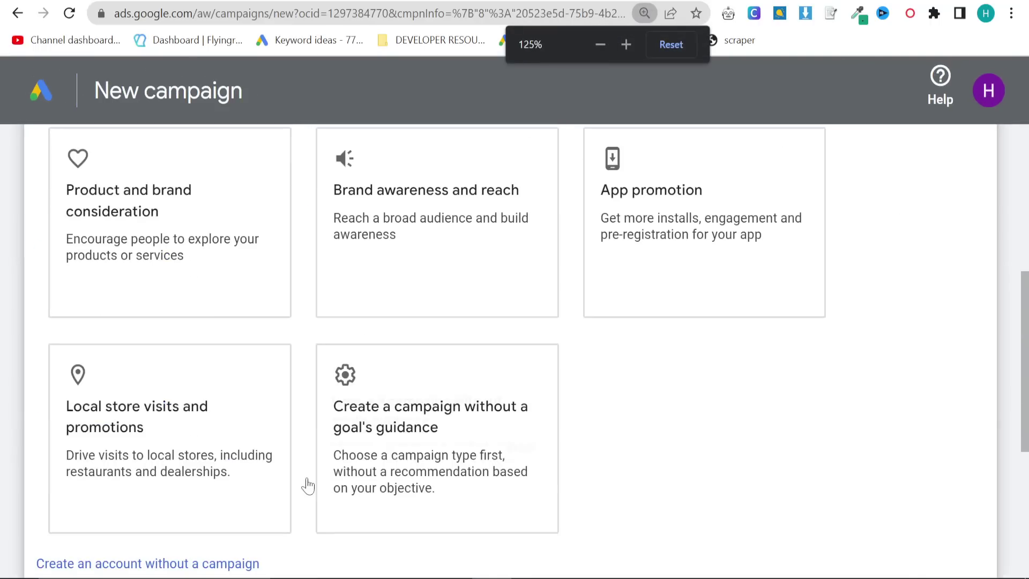
pyautogui.hotkey('ctrl', '+')
pyautogui.hotkey('ctrl', '+')
pyautogui.hotkey('ctrl', '+')
pyautogui.hotkey('ctrl', '+')
pyautogui.hotkey('ctrl', '+')
pyautogui.hotkey('ctrl', '+')
pyautogui.hotkey('ctrl', '+')
pyautogui.hotkey('ctrl', '+')
pyautogui.hotkey('ctrl', '+')
pyautogui.hotkey('ctrl', '+')
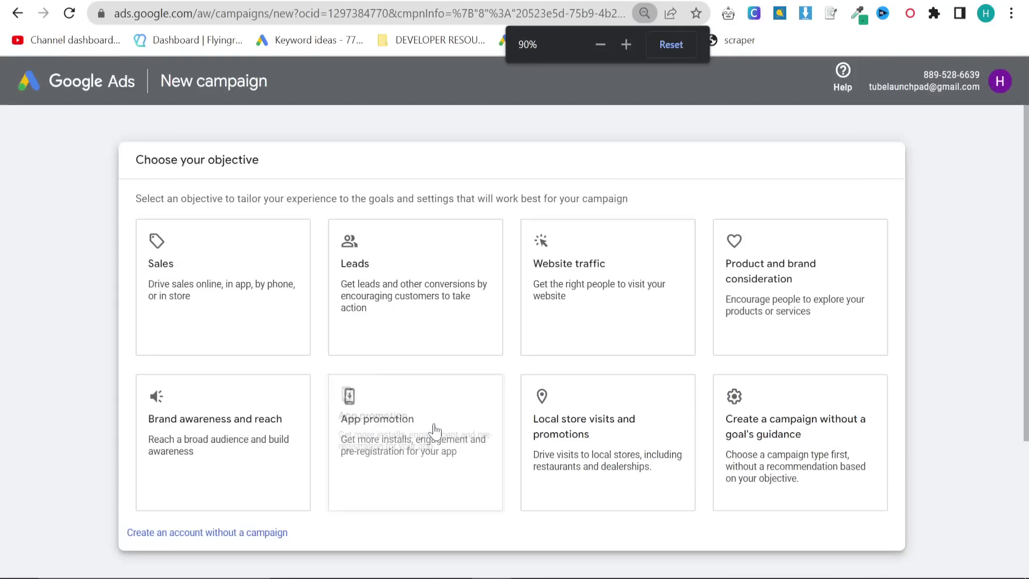
pyautogui.scroll(-12, 406, 443)
pyautogui.scroll(5, 405, 444)
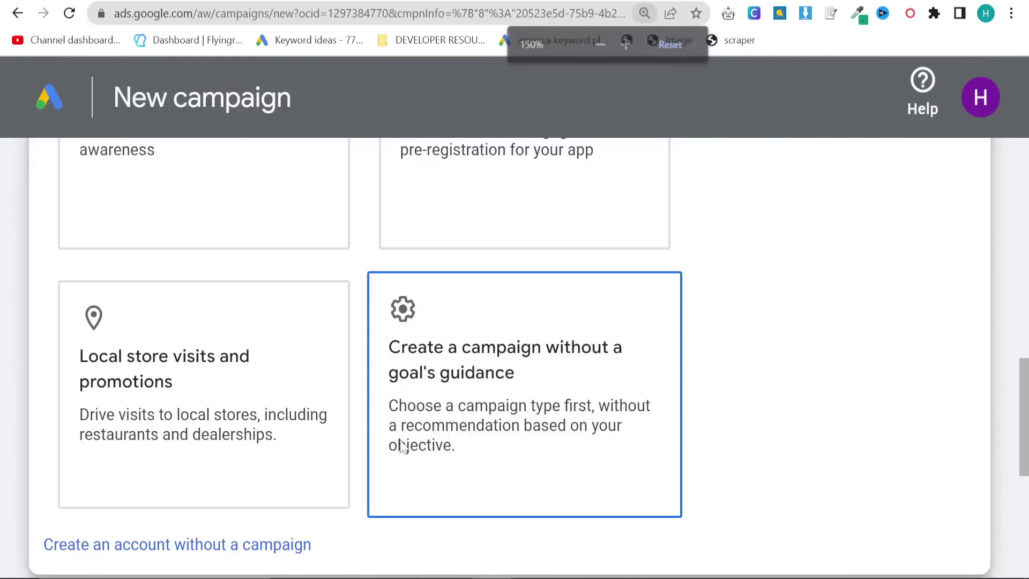
# Create the account without a campaign, declining performance tips and promotional offers, and open the finished account
pyautogui.hotkey('ctrl', '-')
pyautogui.hotkey('ctrl', '-')
pyautogui.hotkey('ctrl', '-')
pyautogui.hotkey('ctrl', '-')
pyautogui.hotkey('ctrl', '+')
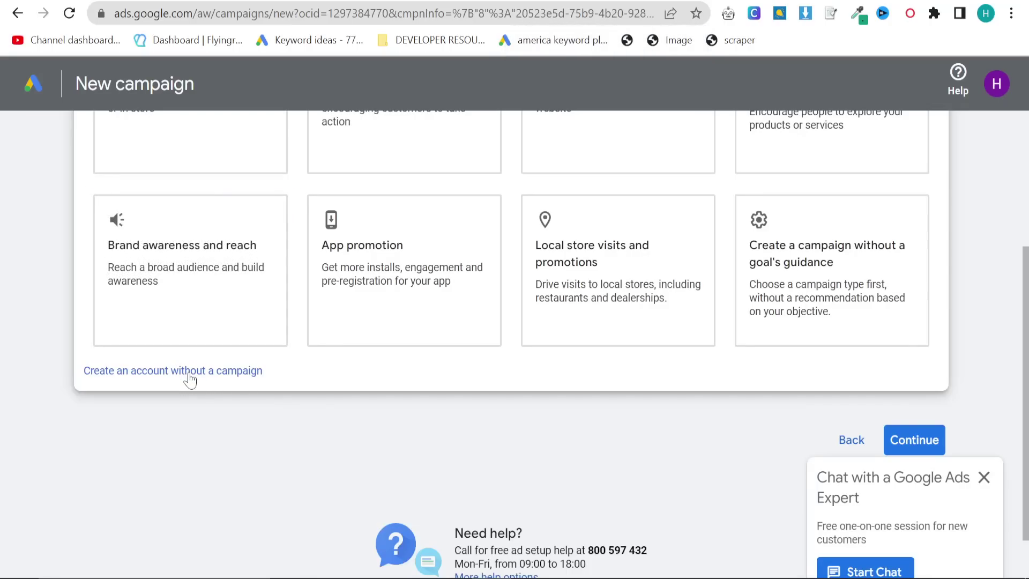
pyautogui.click(149, 383)
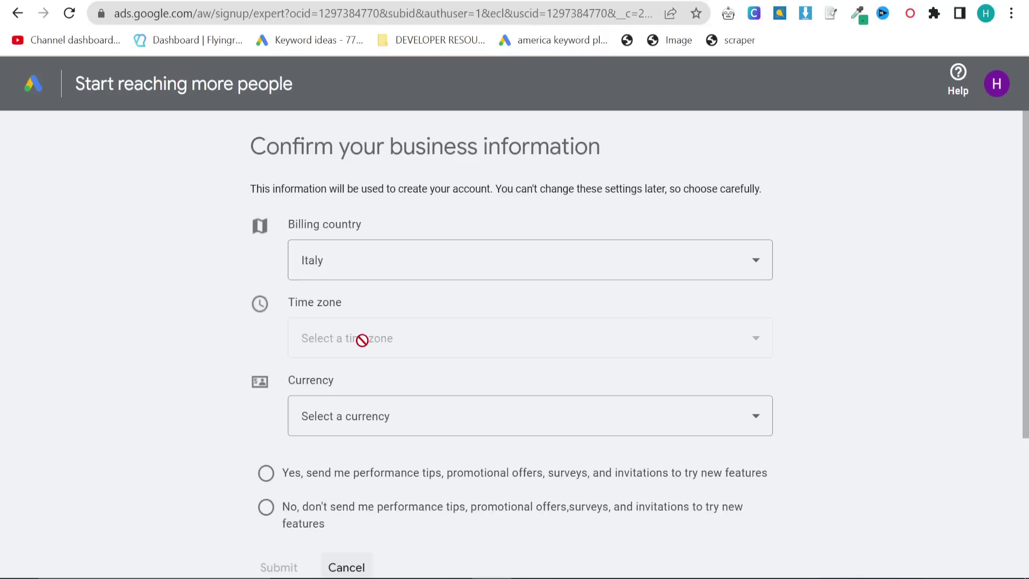
pyautogui.scroll(-3, 348, 303)
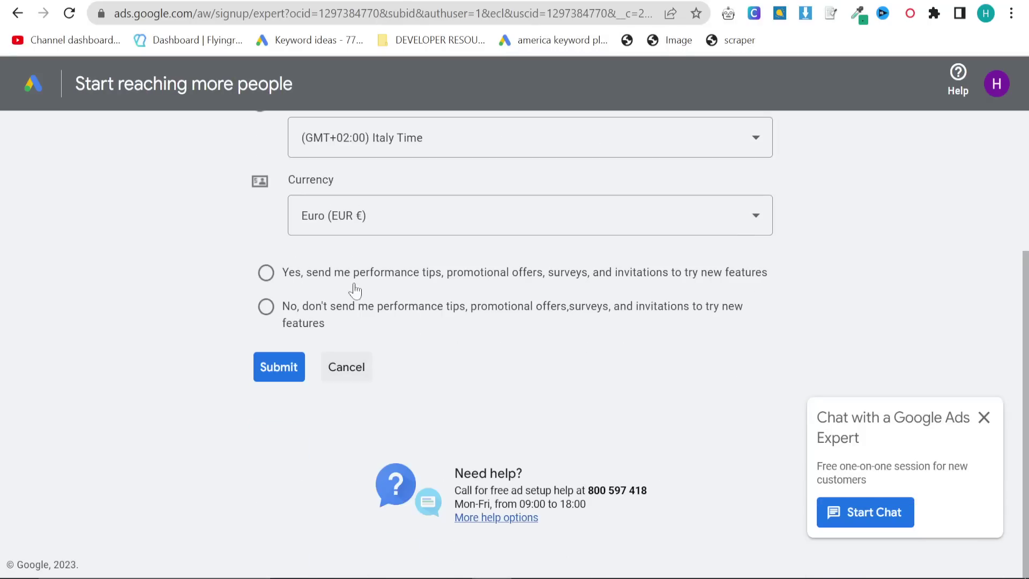
pyautogui.click(304, 315)
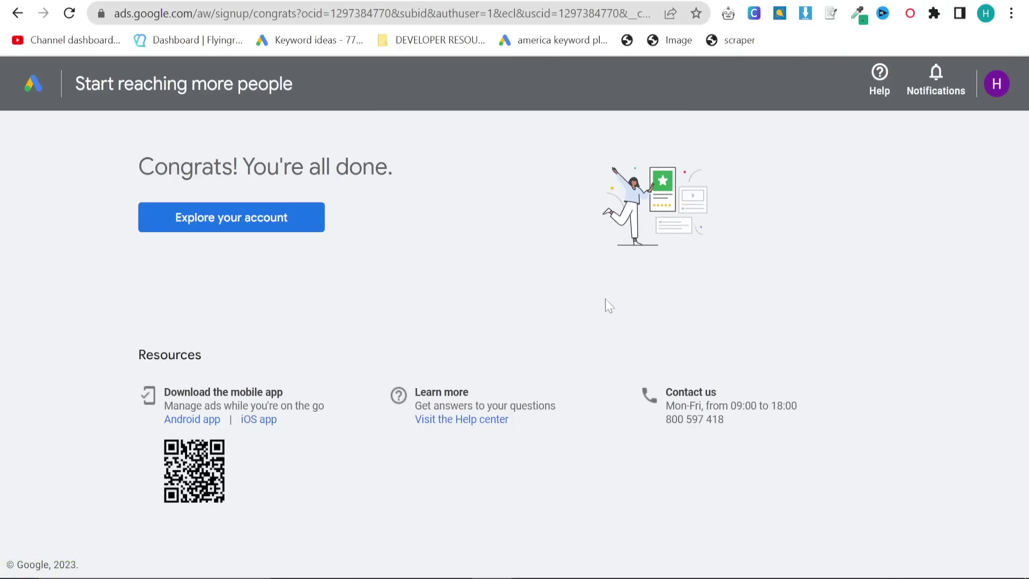
pyautogui.click(294, 221)
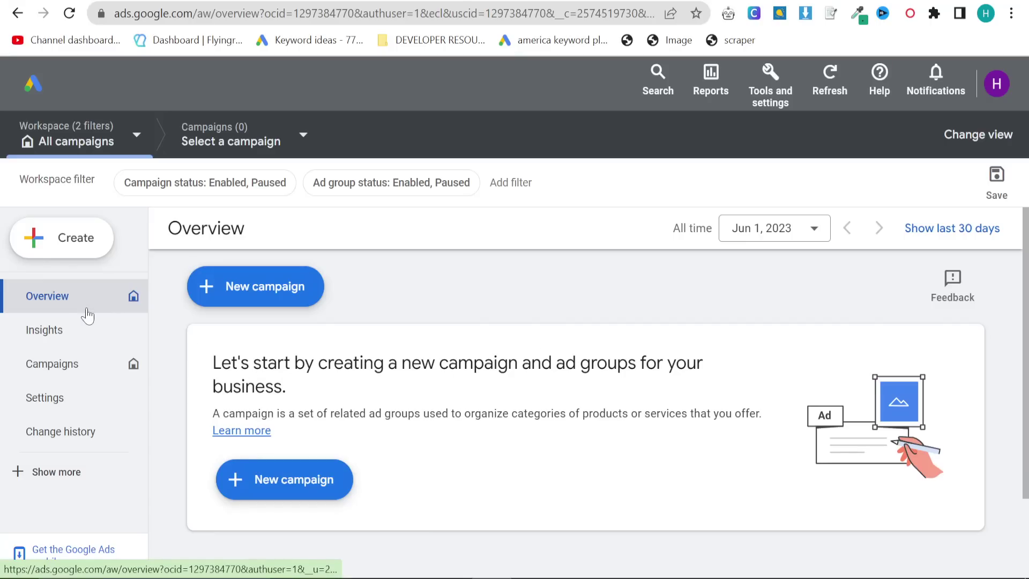
# Open Keyword Planner from the account's planning tools and dismiss the notice about its updates
pyautogui.hotkey('ctrl', '-')
pyautogui.hotkey('ctrl', '-')
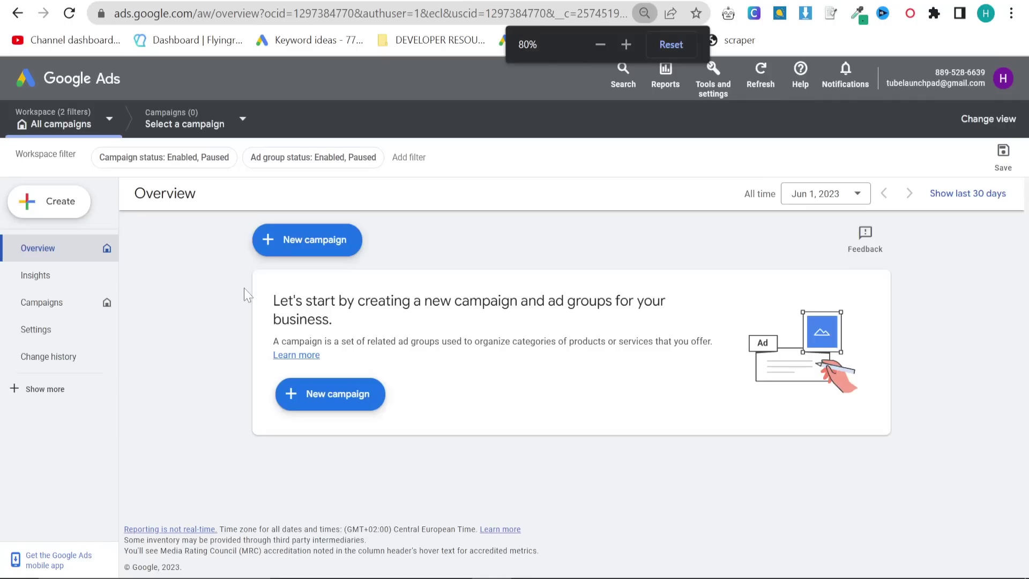
pyautogui.click(713, 78)
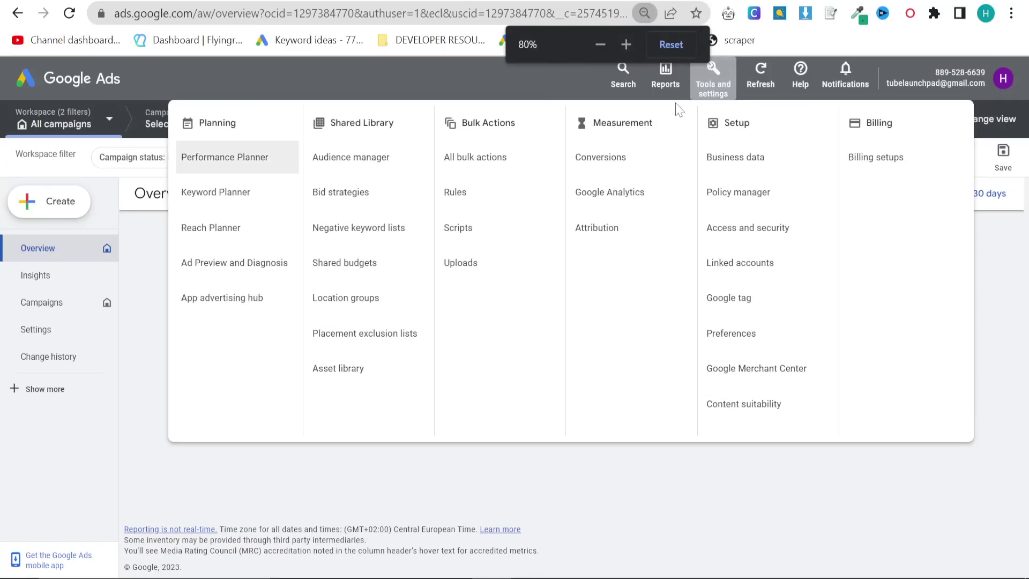
pyautogui.click(257, 201)
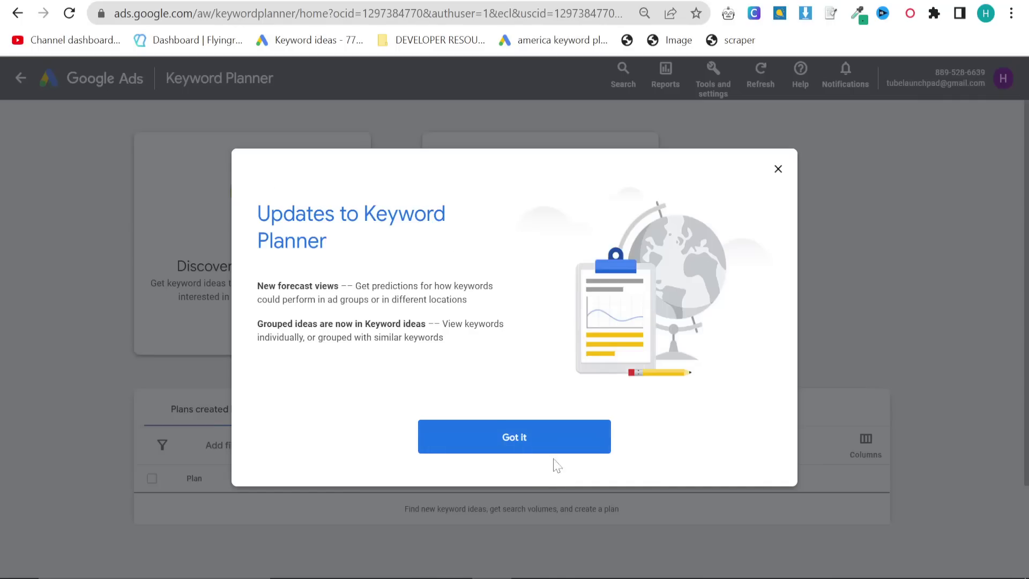
pyautogui.click(508, 438)
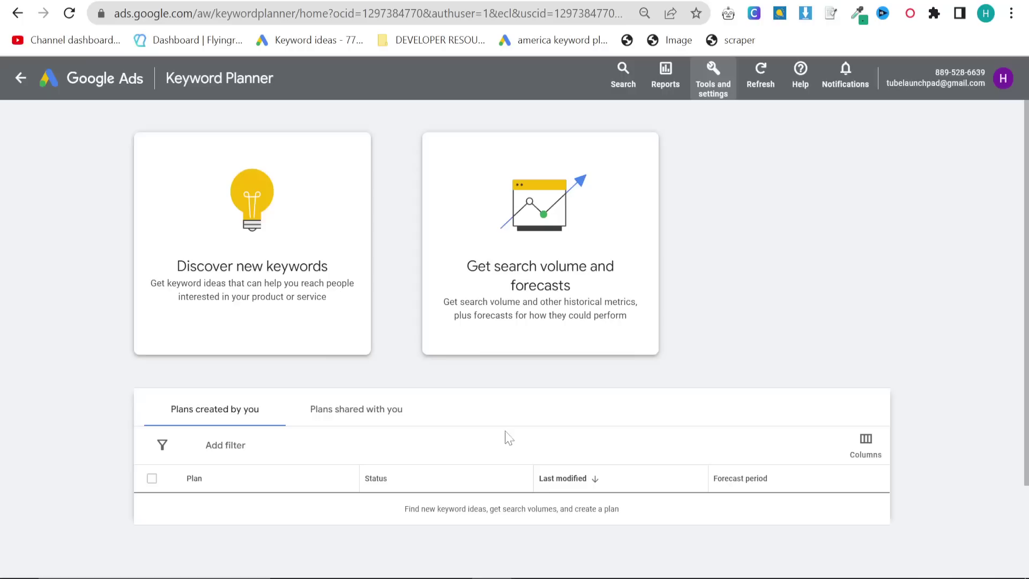
# Start discovering new keywords and set the keyword language to English
pyautogui.click(207, 271)
pyautogui.click(213, 276)
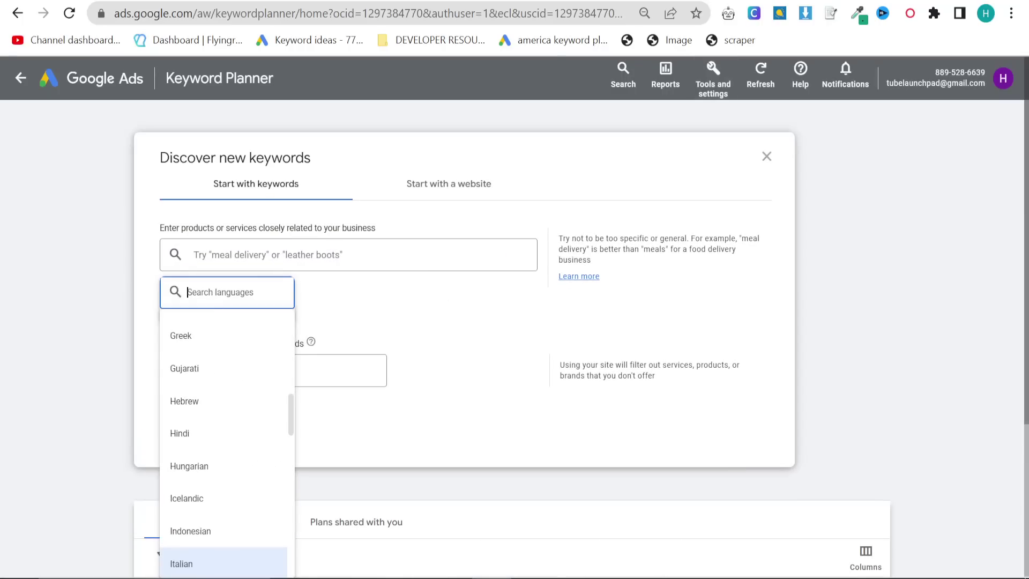
pyautogui.write('eng')
pyautogui.click(194, 364)
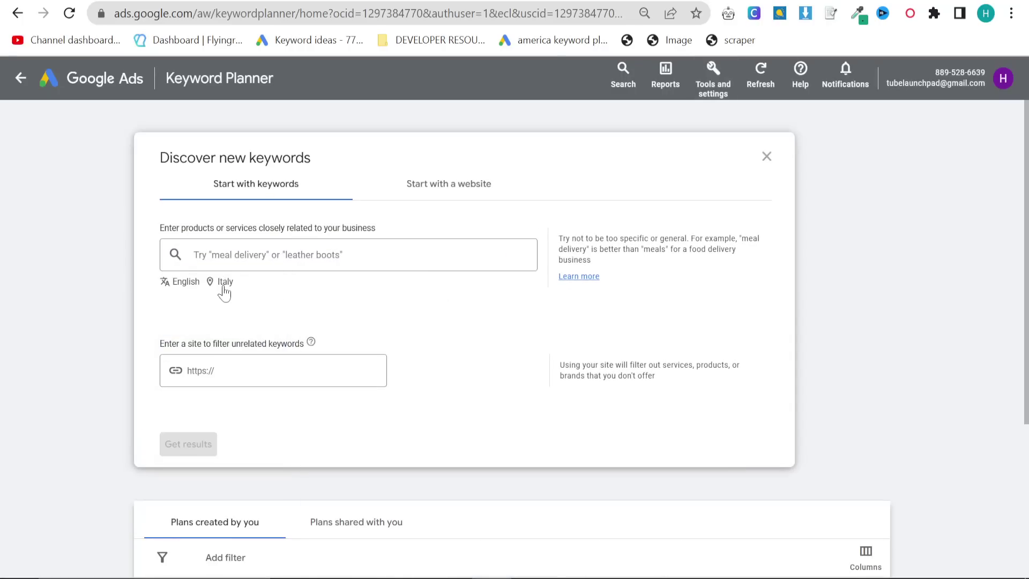
# Add the country United States to the targeted locations for the keyword search and save the selection
pyautogui.click(221, 287)
pyautogui.write('united states')
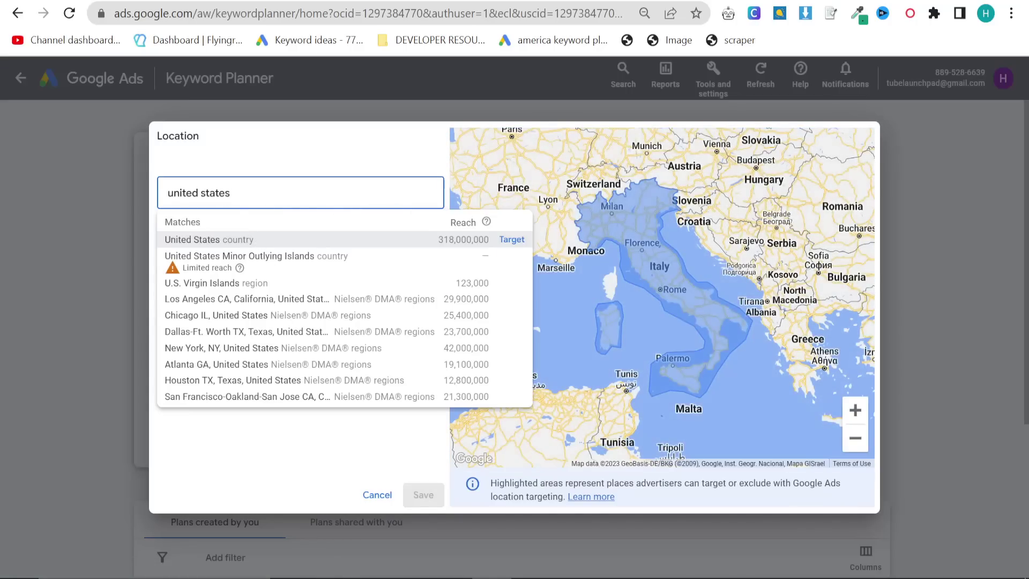
pyautogui.click(251, 241)
pyautogui.click(424, 494)
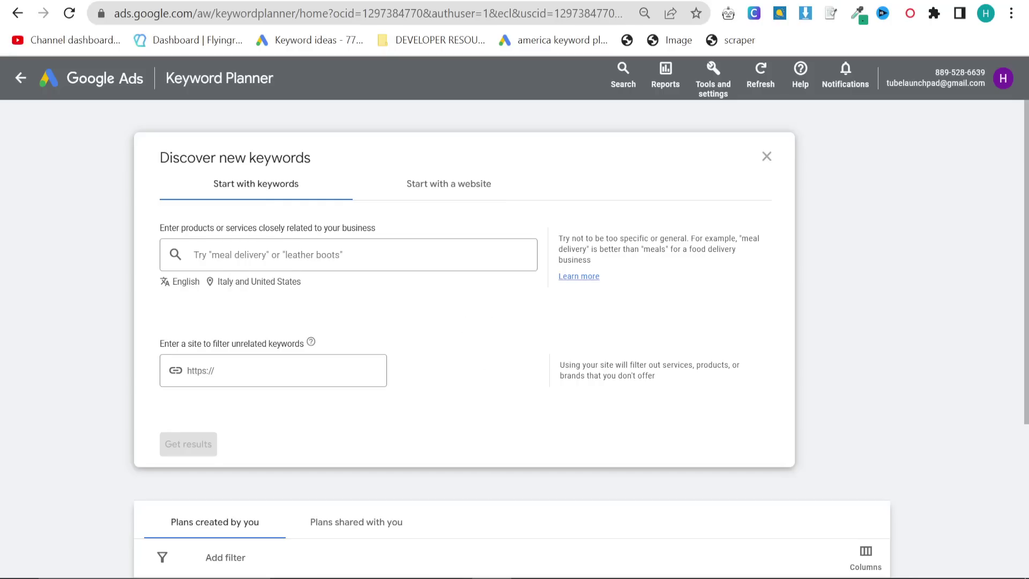
pyautogui.click(184, 282)
pyautogui.click(268, 294)
# Get keyword ideas for the seed keywords "clothing brands", "mens fashion" and "clothing for men"
pyautogui.click(194, 254)
pyautogui.write('clo')
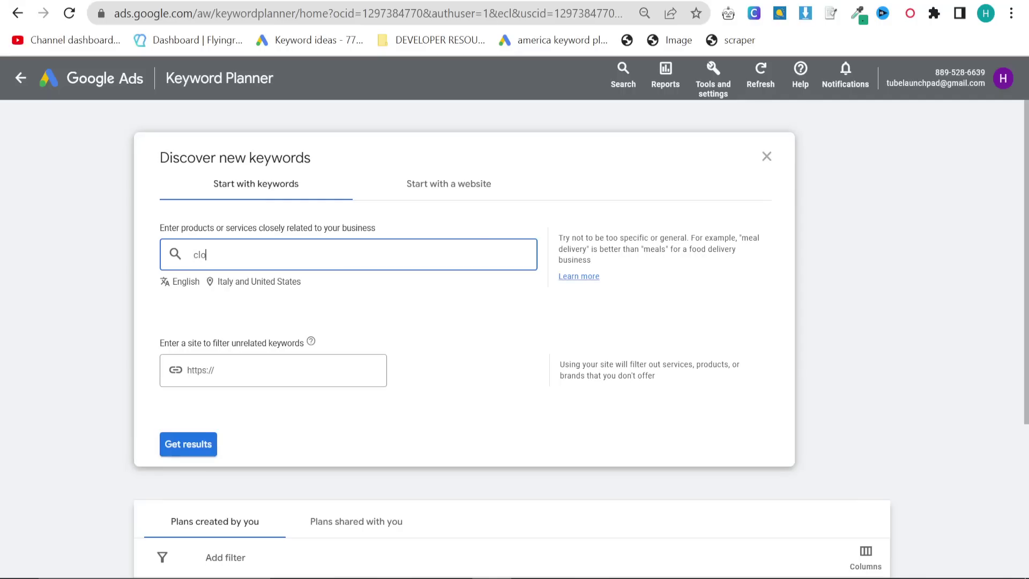
pyautogui.write('thing brands')
pyautogui.press('Return')
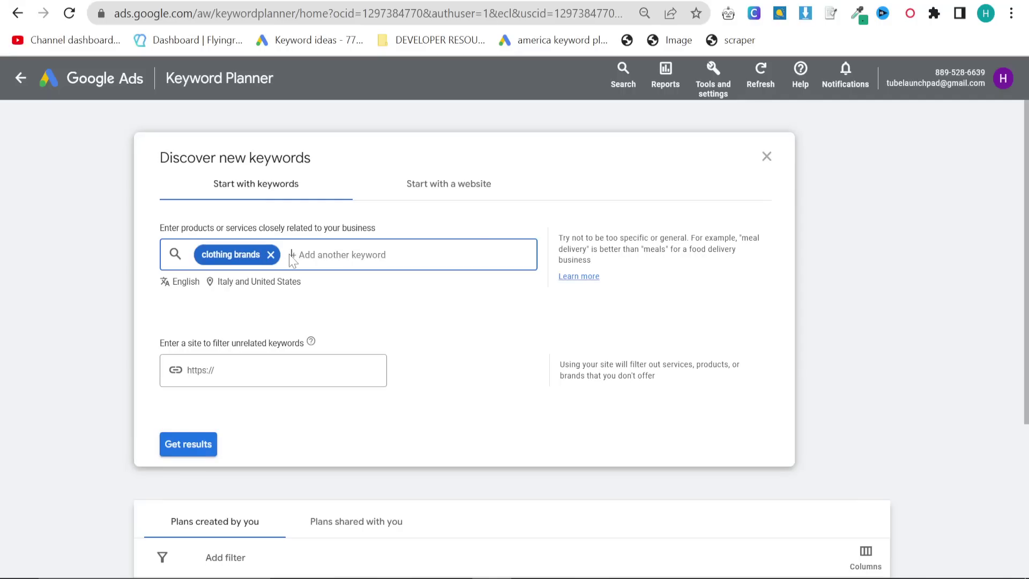
pyautogui.write('mens fashion')
pyautogui.press('Return')
pyautogui.write('clo')
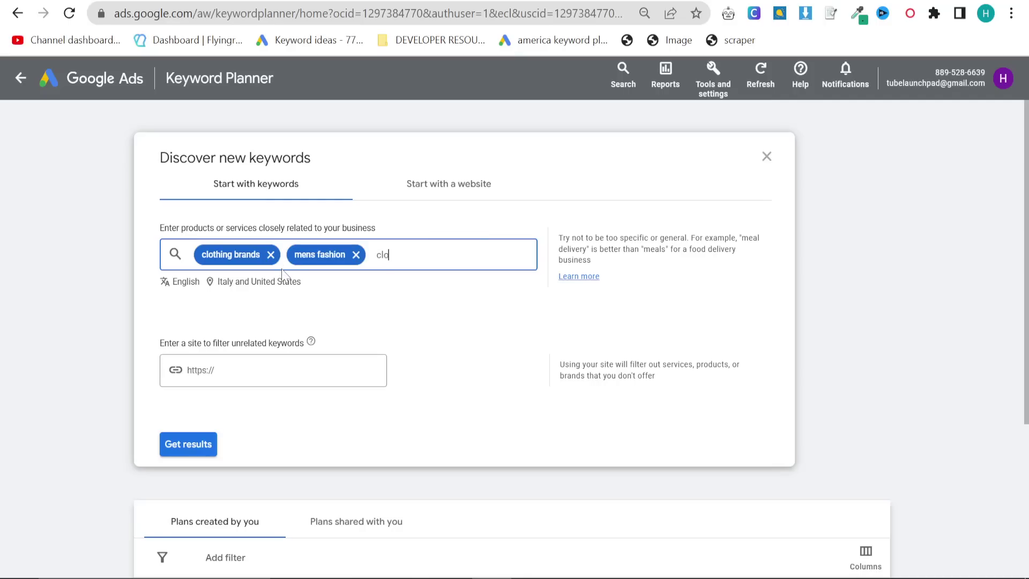
pyautogui.write('thing for men')
pyautogui.press('Return')
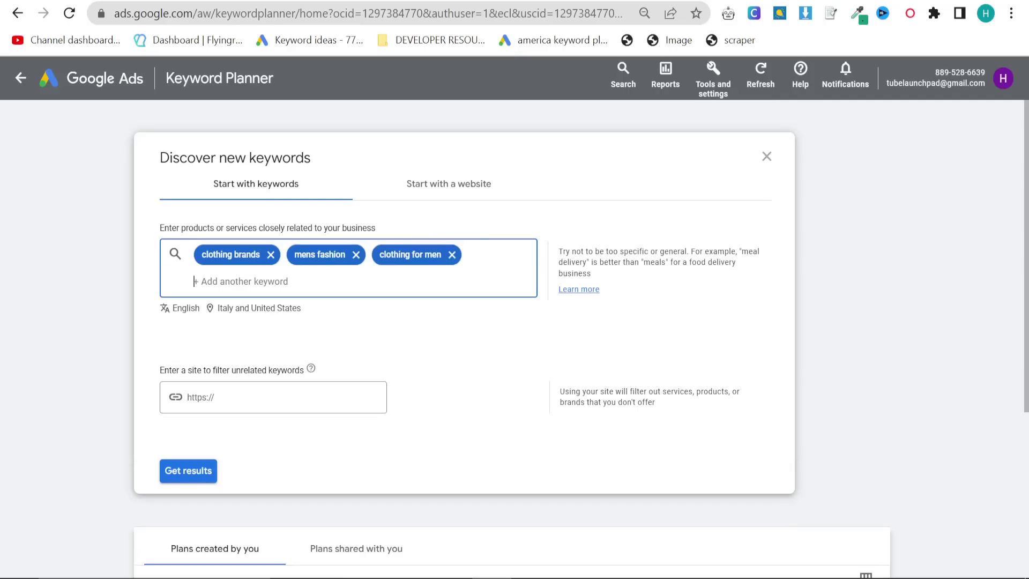
pyautogui.click(182, 469)
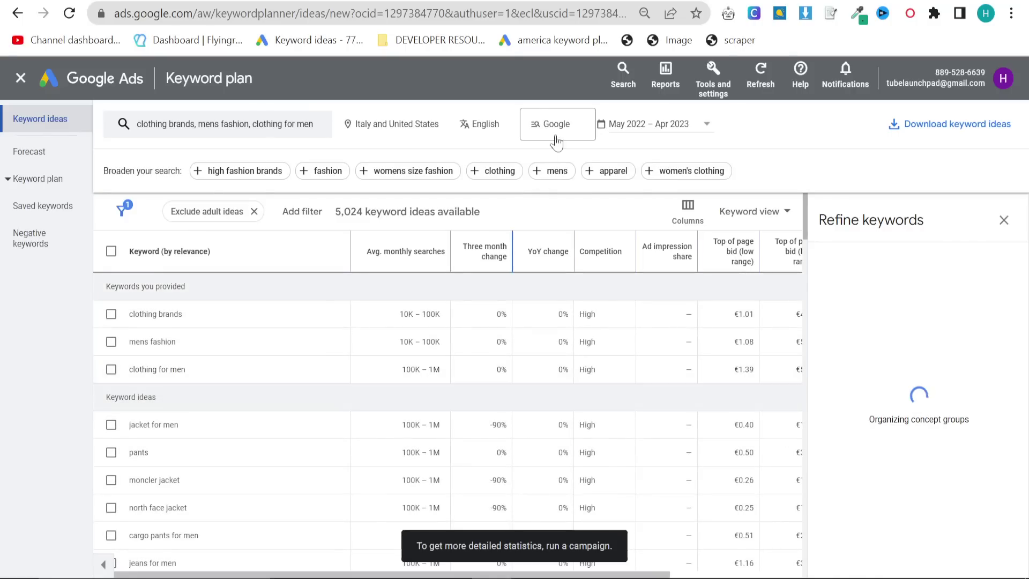
# Set the keyword ideas' date range to a custom period from Jan 2023 to Apr 2023
pyautogui.click(637, 129)
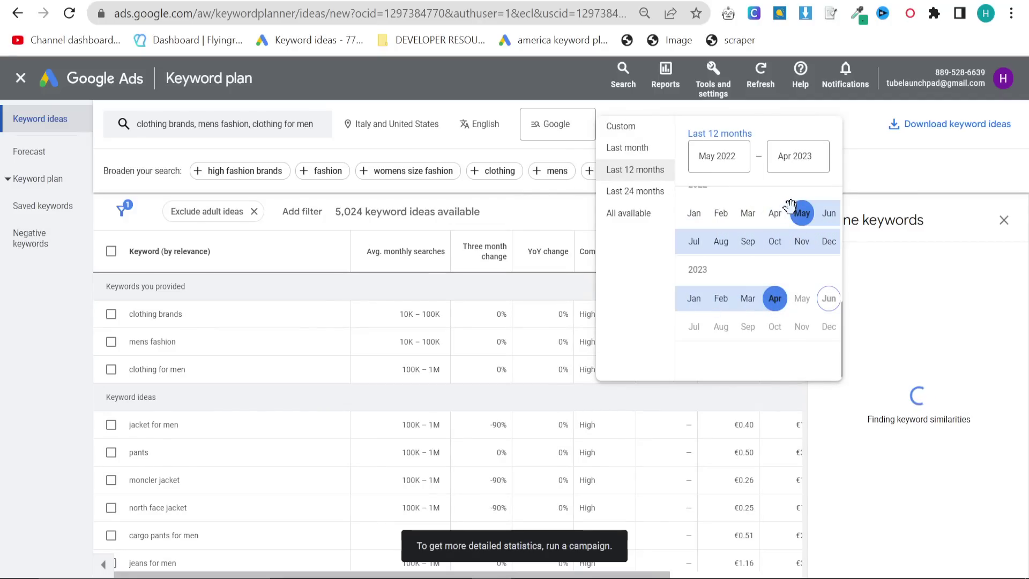
pyautogui.click(694, 298)
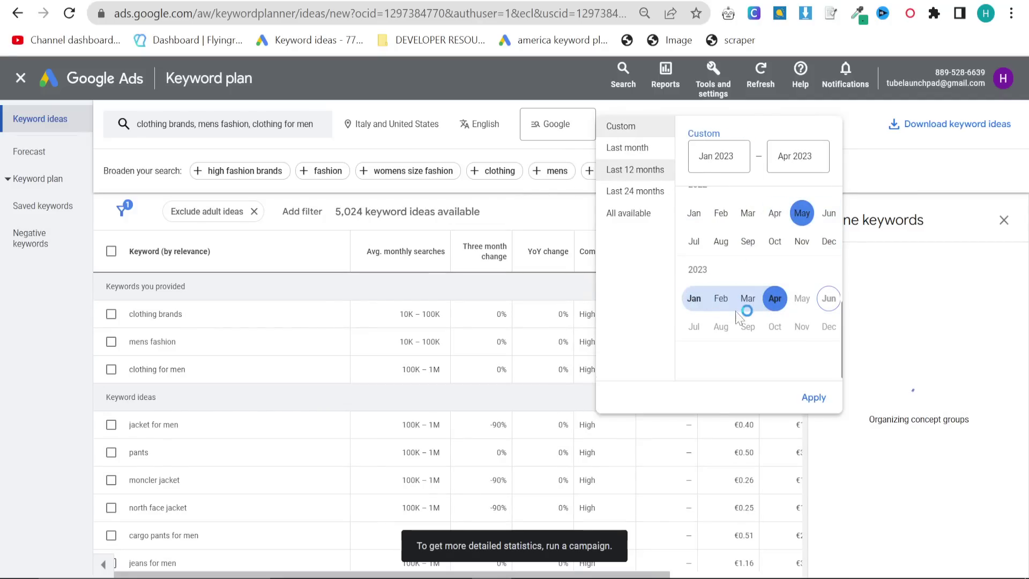
pyautogui.click(814, 397)
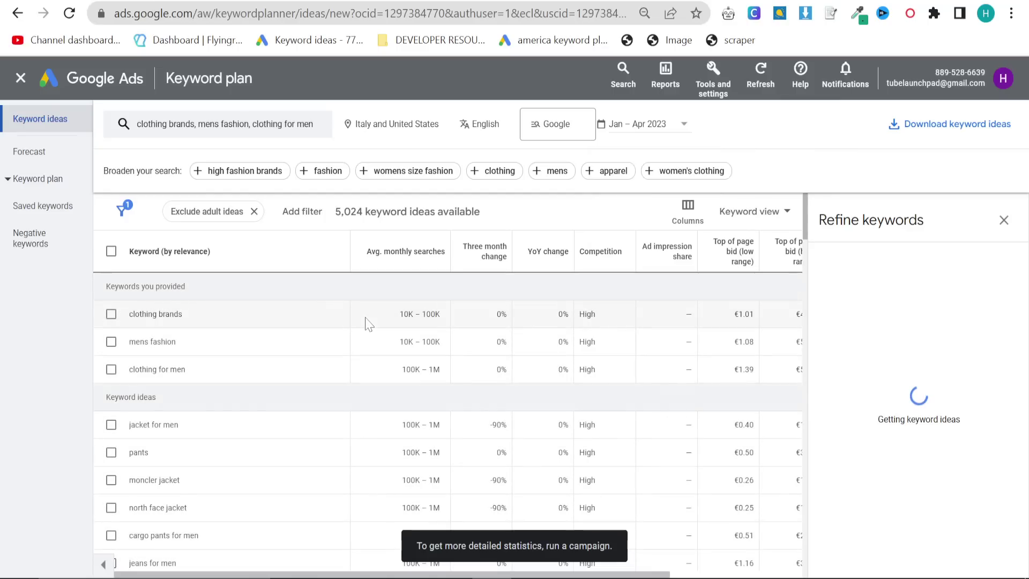
# Sort the keyword ideas by three month change, highest first, and highlight that value for "kurta pajama new look"
pyautogui.moveTo(485, 266)
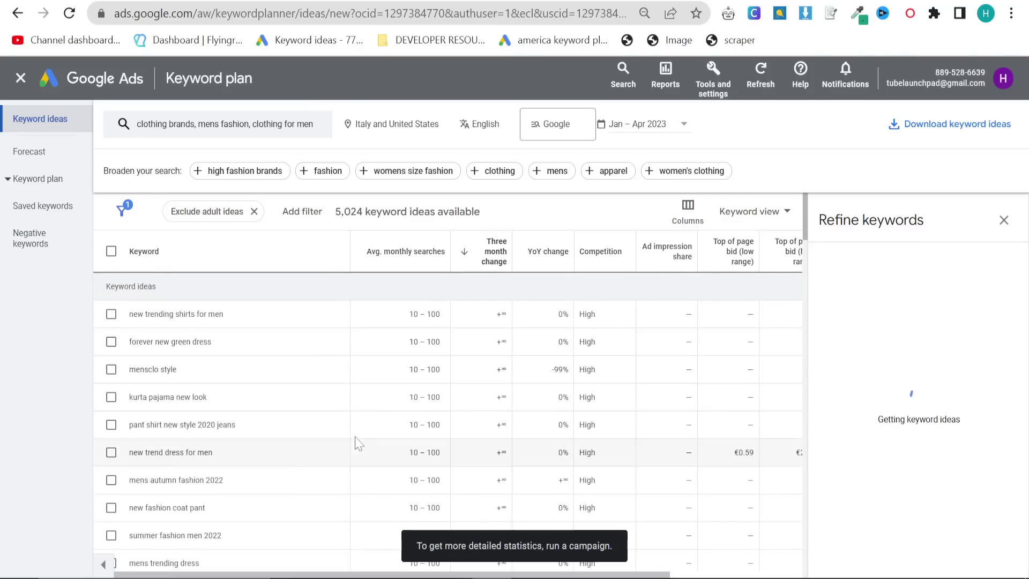
pyautogui.hotkey('ctrl', '+')
pyautogui.hotkey('ctrl', '+')
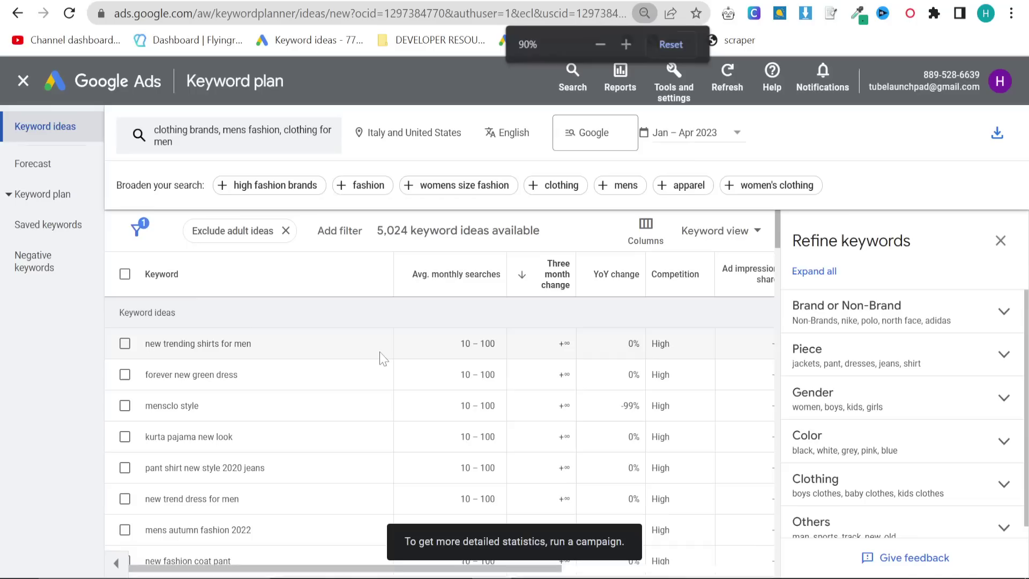
pyautogui.scroll(-2, 447, 349)
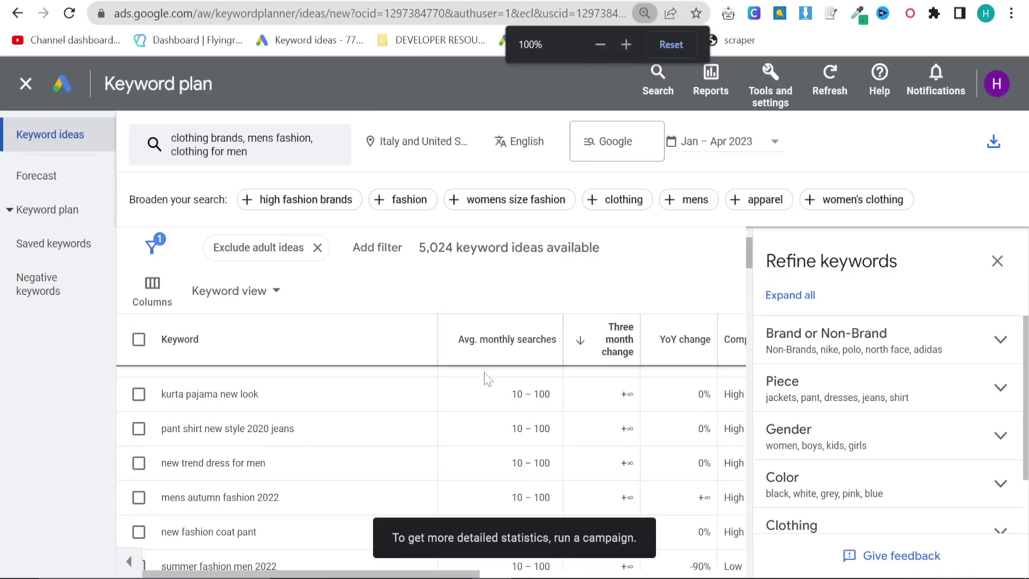
pyautogui.doubleClick(617, 399)
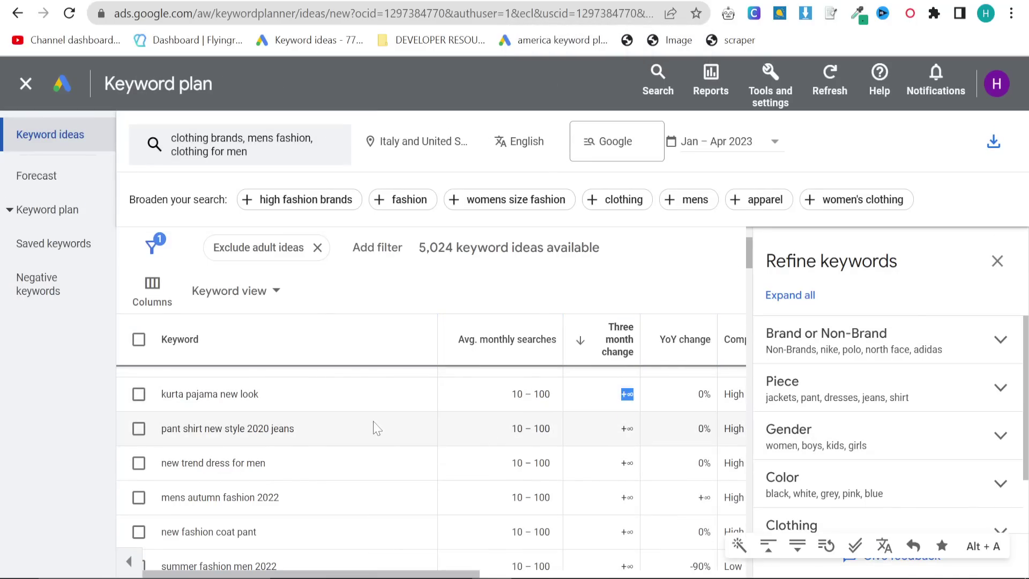
# Compare the three month change and YoY change values of the keyword idea "mensclo style"
pyautogui.scroll(2, 287, 437)
pyautogui.hotkey('ctrl', '-')
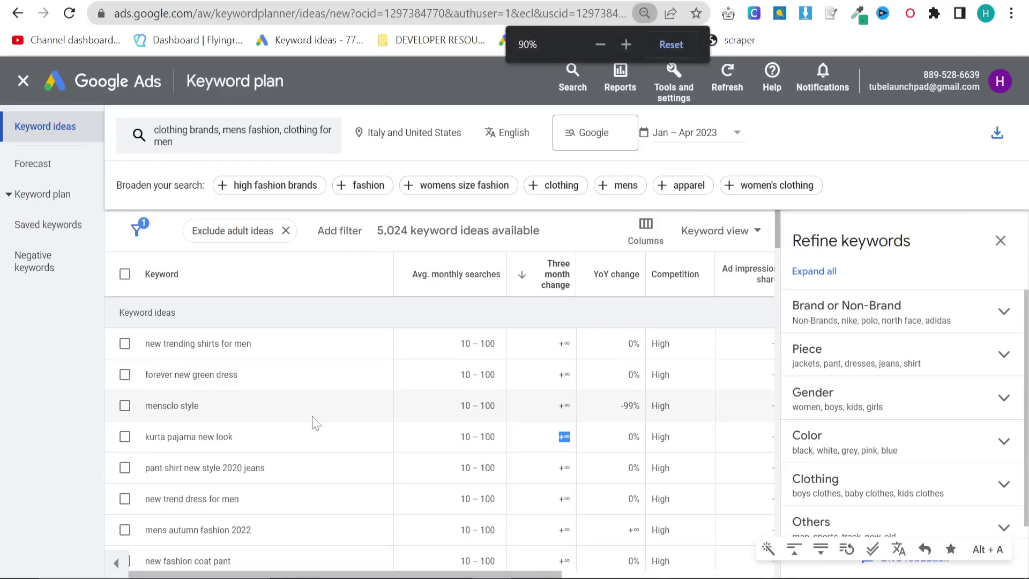
pyautogui.click(543, 327)
pyautogui.hotkey('ctrl', '+')
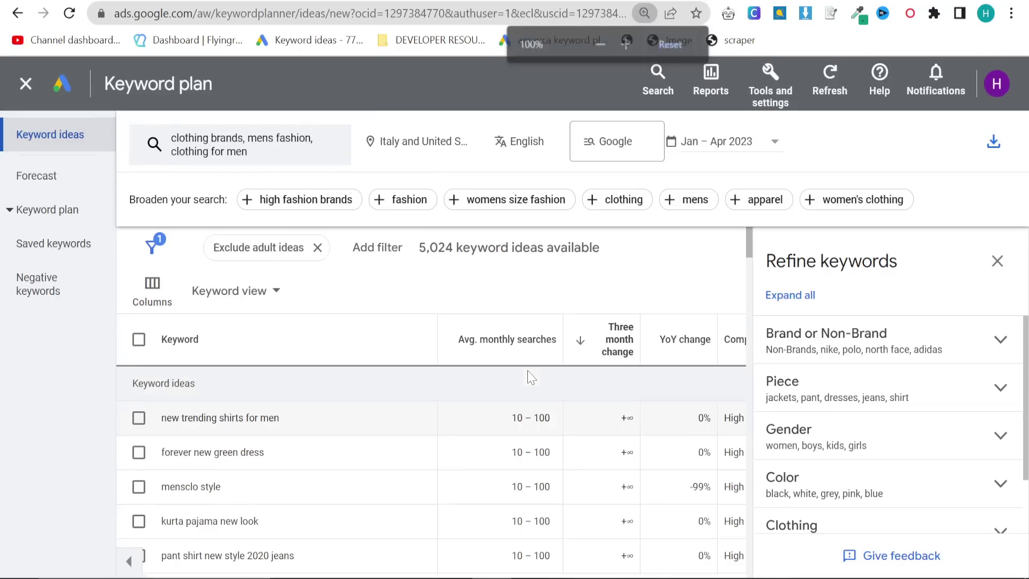
pyautogui.scroll(-2, 570, 413)
pyautogui.scroll(2, 650, 428)
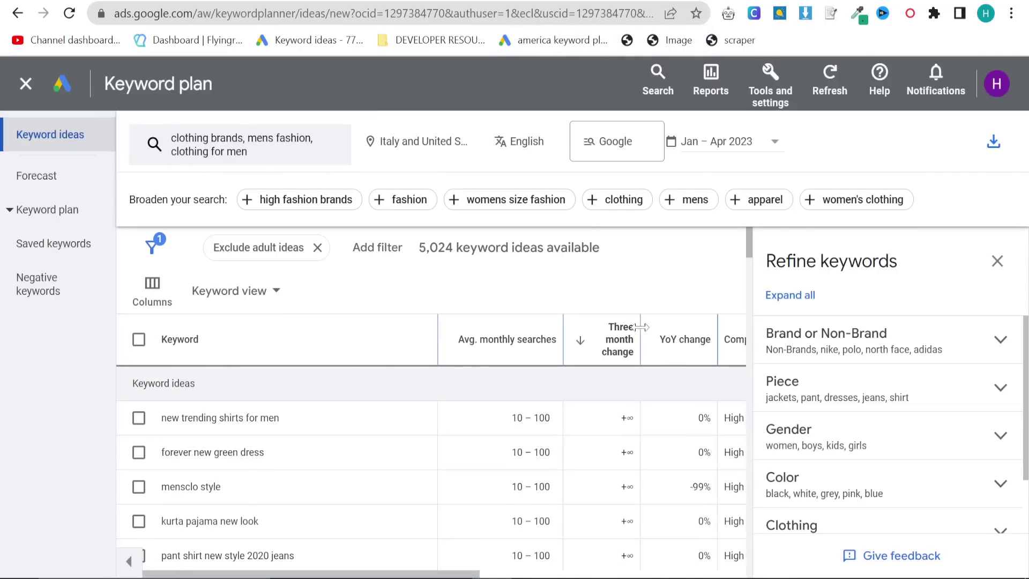
pyautogui.moveTo(676, 486); pyautogui.dragTo(713, 487)
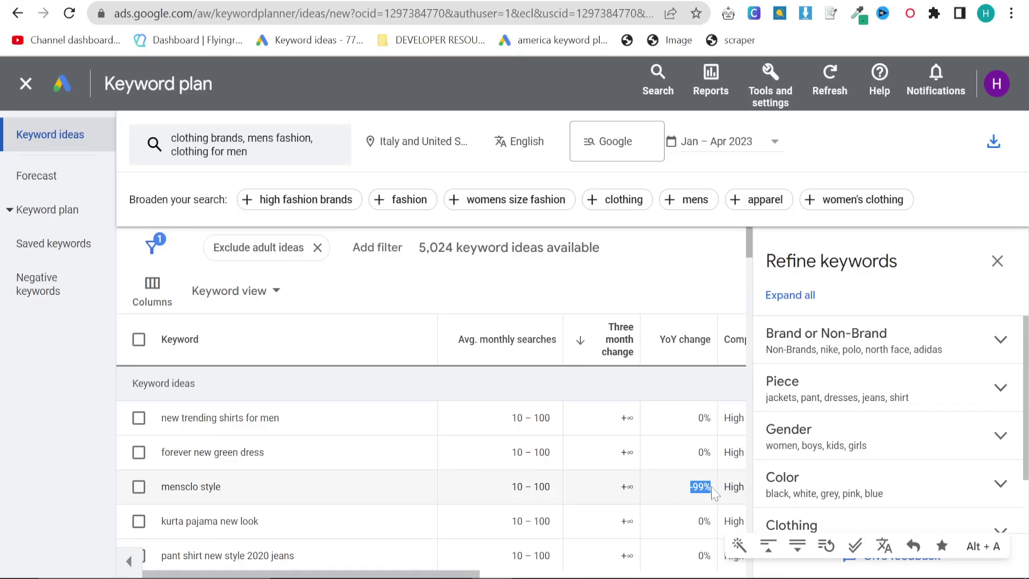
pyautogui.moveTo(619, 486); pyautogui.dragTo(714, 488)
pyautogui.moveTo(619, 491); pyautogui.dragTo(639, 489)
# Browse the keyword ideas sorted by three month change for growing clothing terms with higher search volumes
pyautogui.hotkey('ctrl', '-')
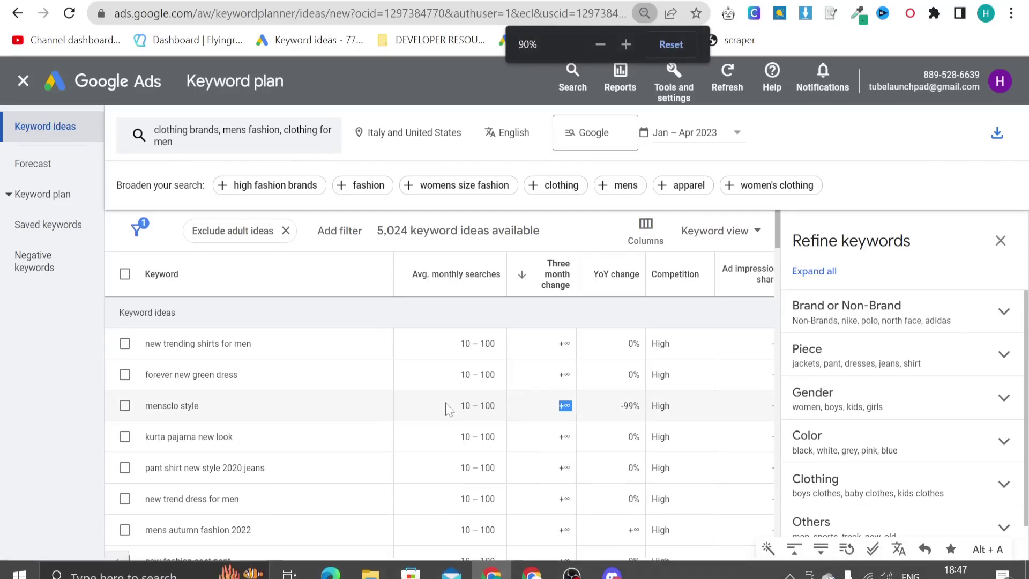
pyautogui.scroll(-2, 519, 431)
pyautogui.scroll(-2, 524, 420)
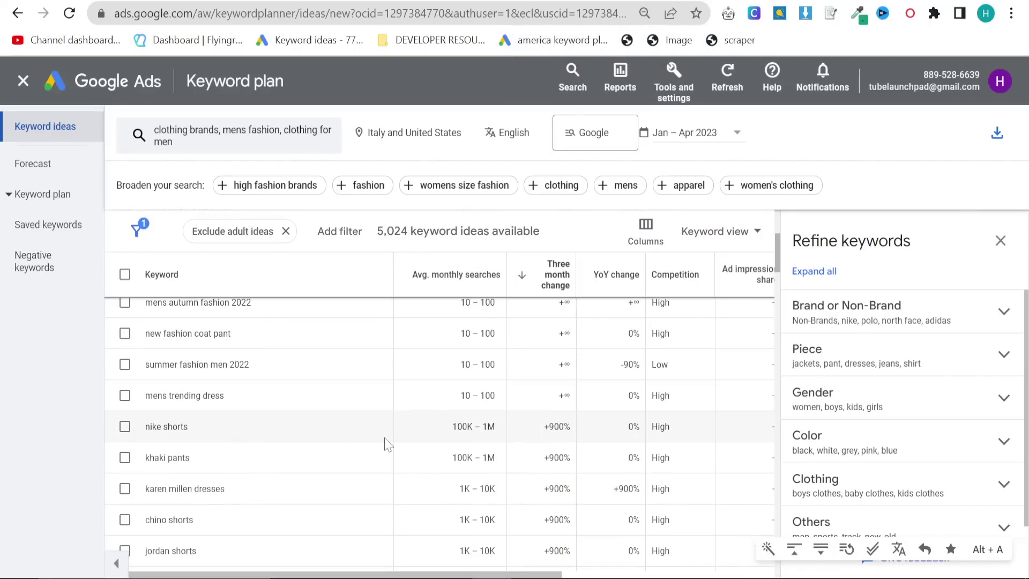
pyautogui.scroll(-2, 418, 447)
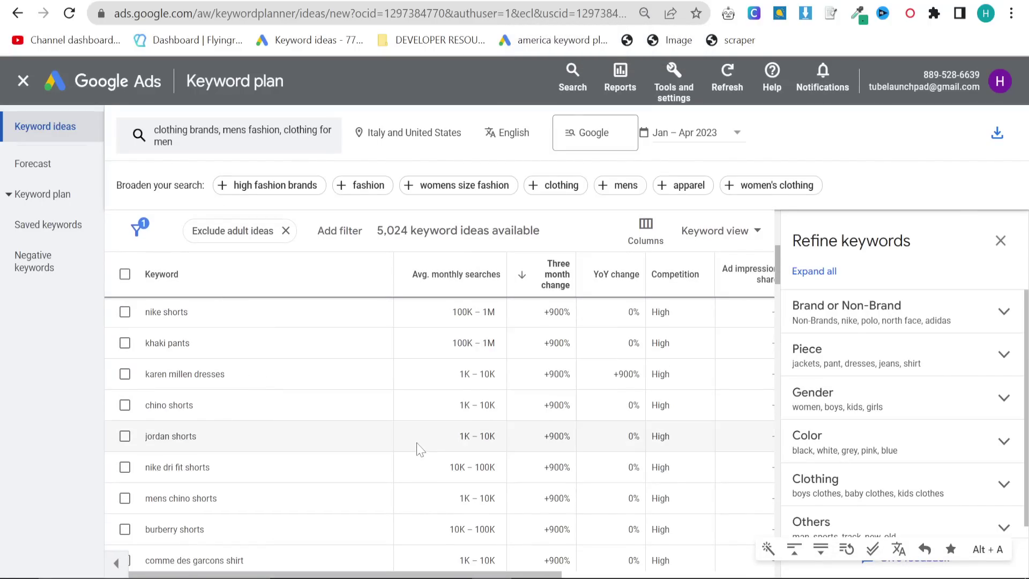
pyautogui.scroll(-4, 417, 448)
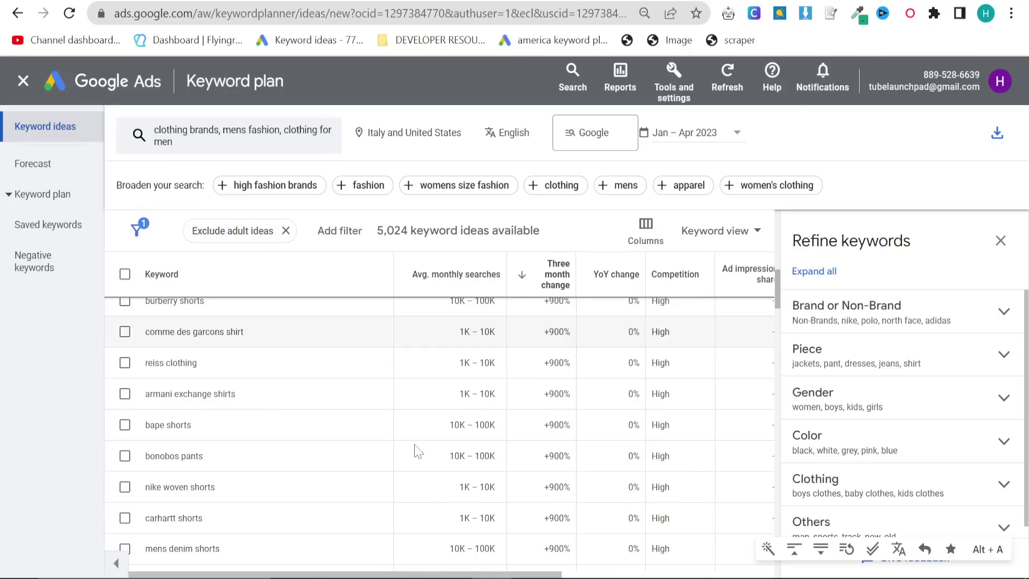
pyautogui.scroll(-6, 418, 451)
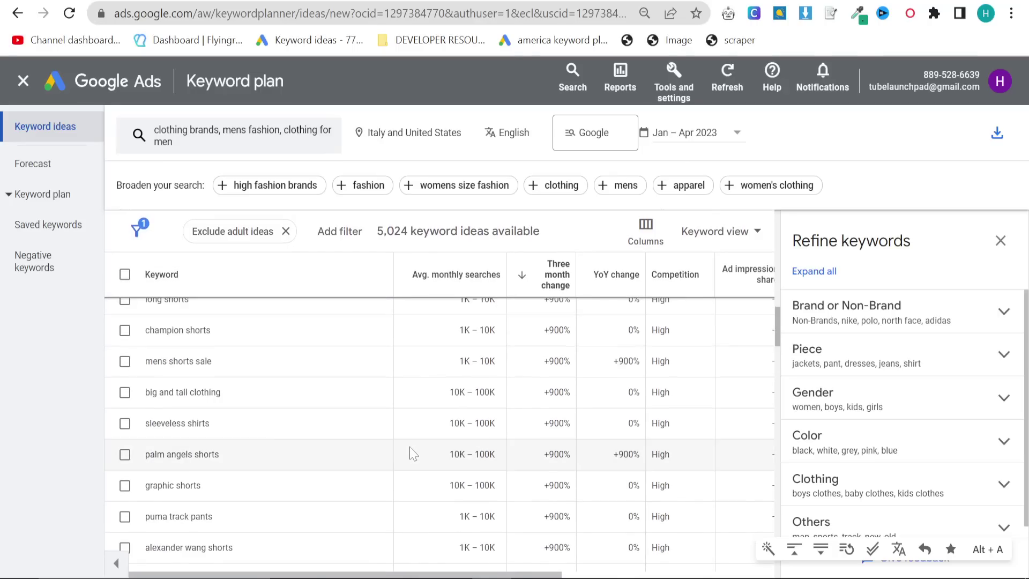
pyautogui.scroll(-4, 413, 454)
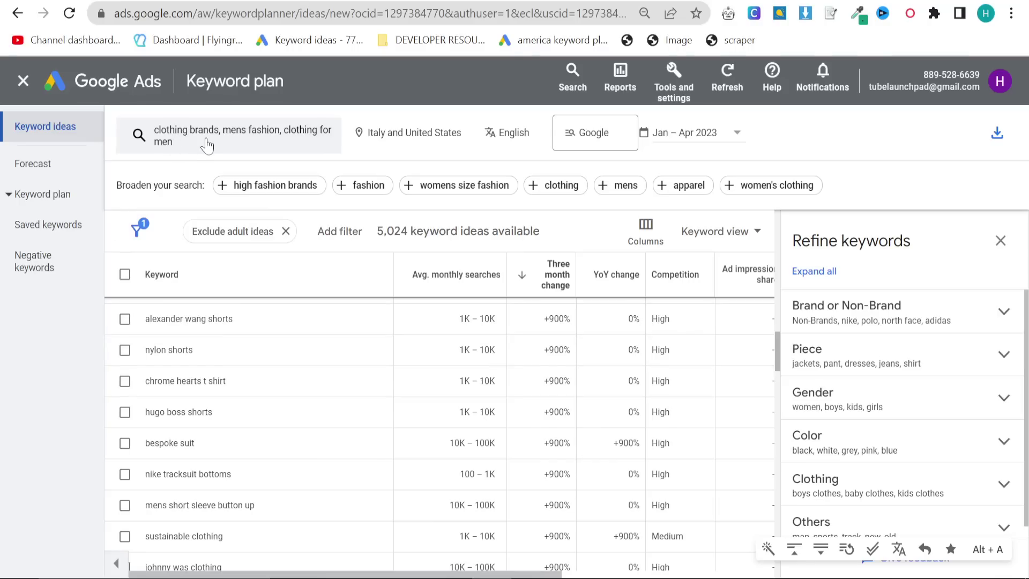
# Remove the seed keywords "clothing for men" and "clothing brands" and get keyword ideas for "mens fashion" only
pyautogui.click(177, 131)
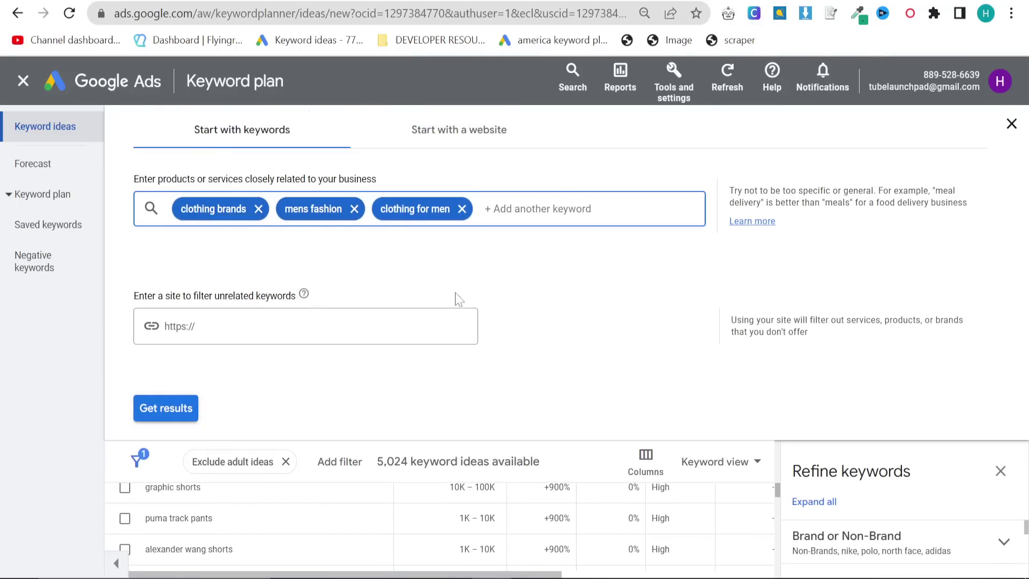
pyautogui.click(462, 209)
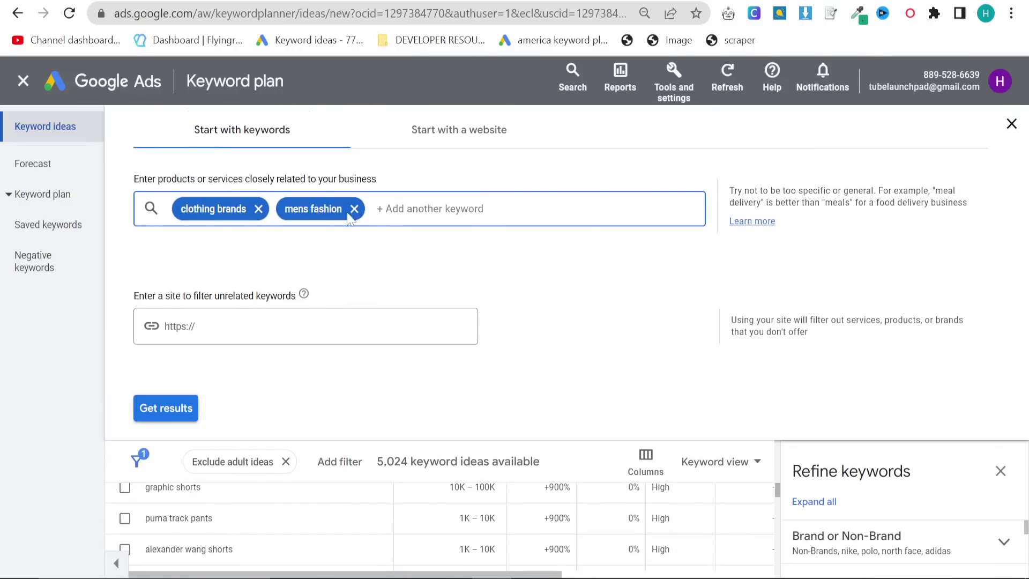
pyautogui.click(259, 208)
pyautogui.click(169, 400)
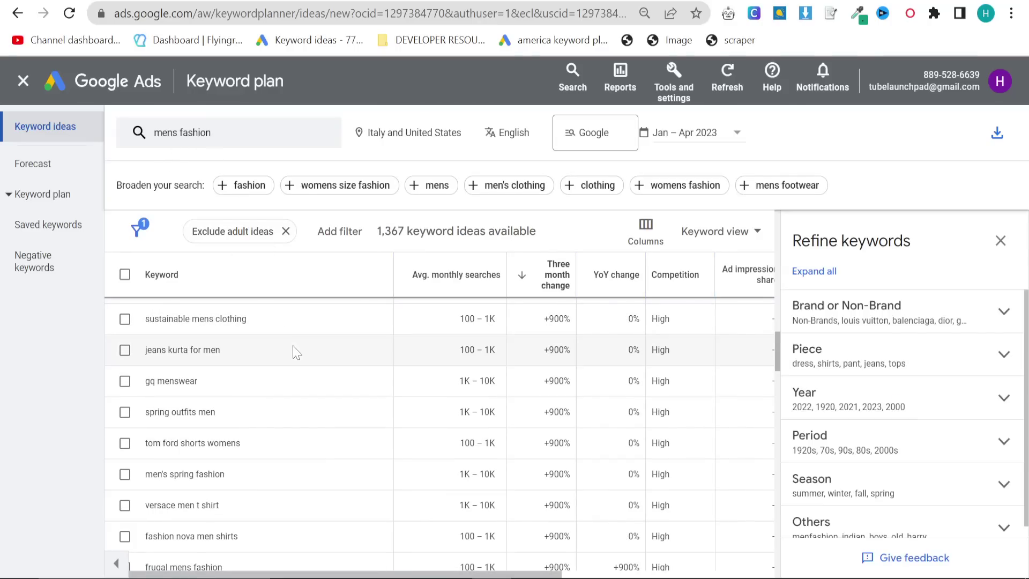
# Find the growing keyword "mens summer fashion" among the ideas and copy it
pyautogui.scroll(-5, 308, 367)
pyautogui.scroll(9, 308, 367)
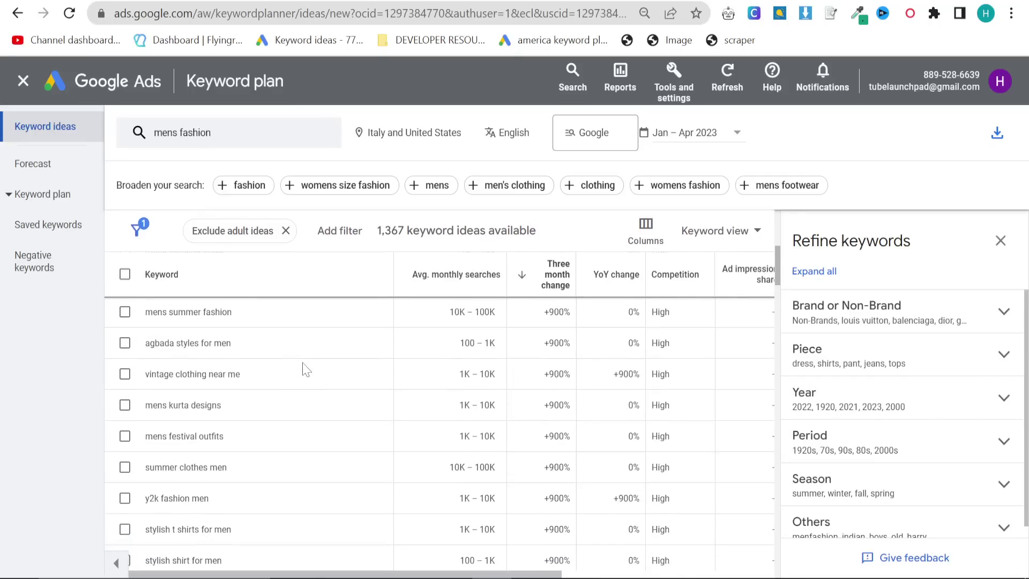
pyautogui.scroll(2, 335, 384)
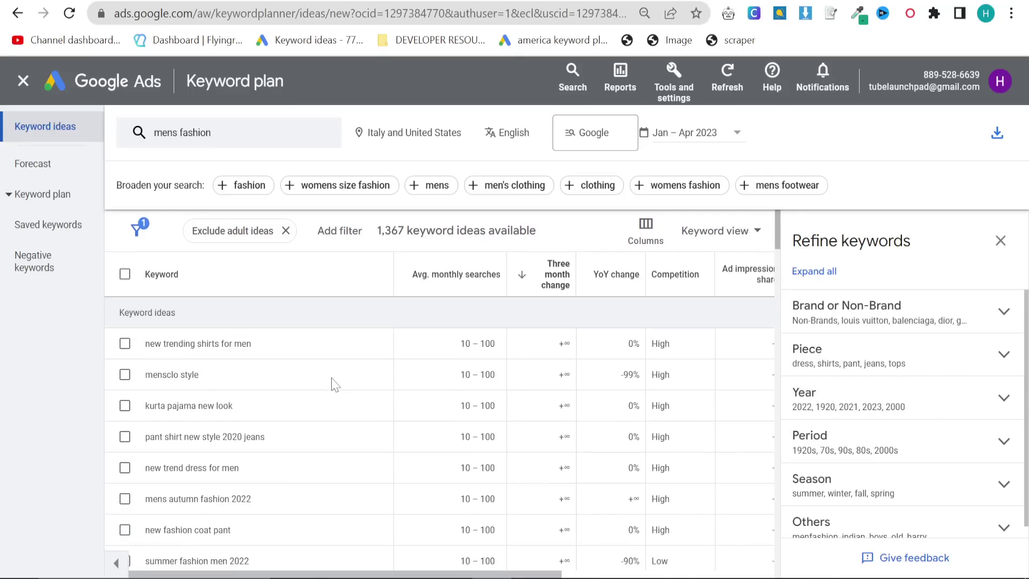
pyautogui.scroll(-4, 333, 388)
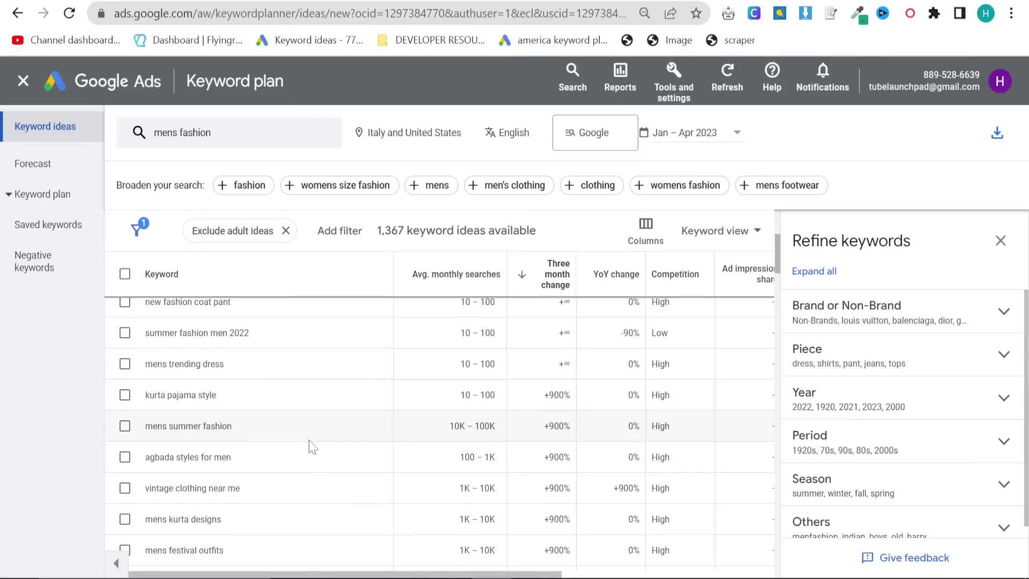
pyautogui.moveTo(263, 434); pyautogui.dragTo(132, 428)
pyautogui.hotkey('ctrl', 'c')
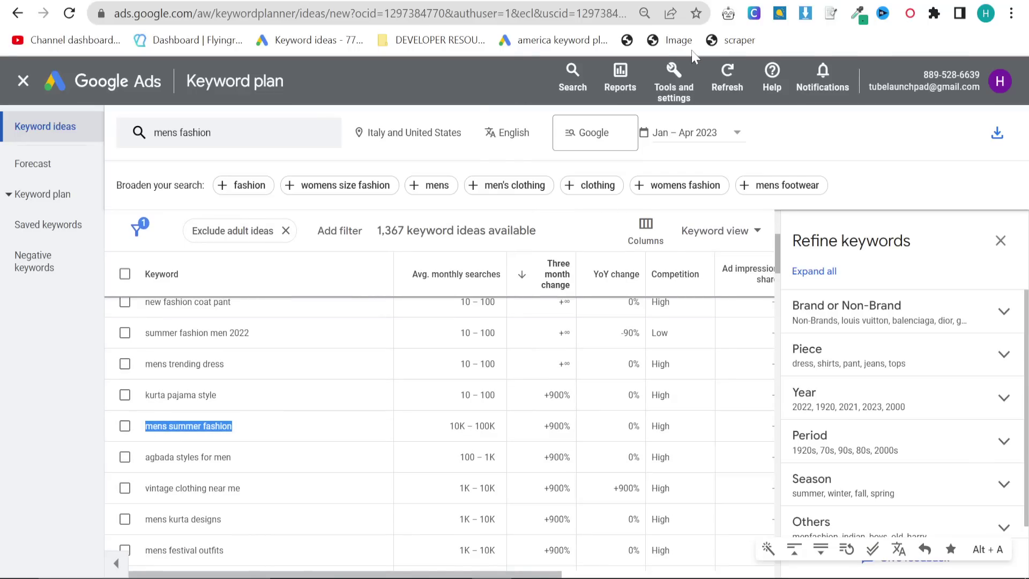
# Search Google for "mens summer fashion" in a new incognito window and accept all cookies
pyautogui.click(1011, 13)
pyautogui.click(858, 82)
pyautogui.hotkey('ctrl', 'v')
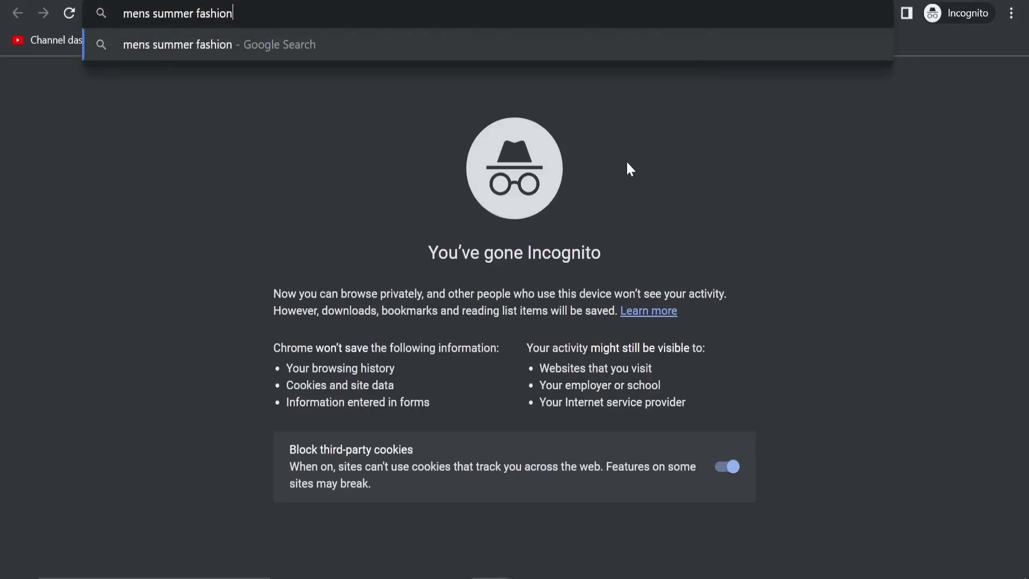
pyautogui.press('Return')
pyautogui.scroll(-5, 696, 315)
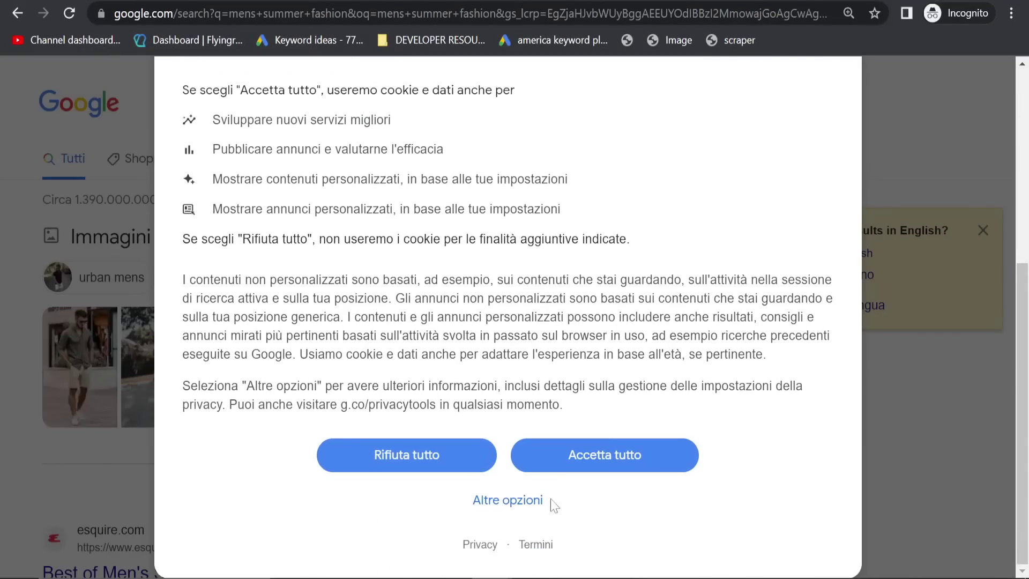
pyautogui.click(573, 459)
# Look for "2men" on the first page of Google results for "mens summer fashion"
pyautogui.scroll(-3, 663, 390)
pyautogui.hotkey('ctrl', 'f')
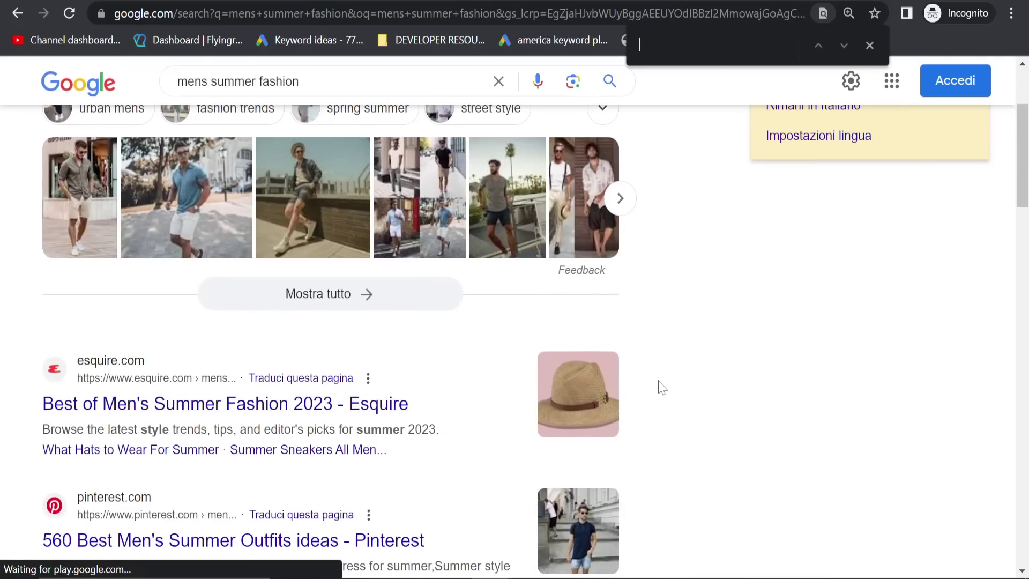
pyautogui.scroll(3, 662, 391)
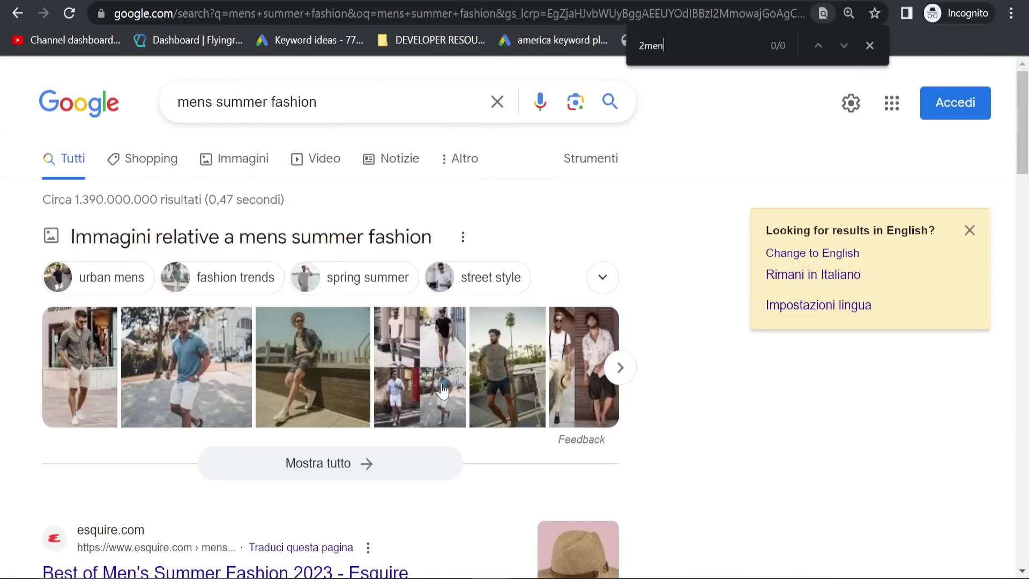
pyautogui.scroll(-20, 339, 402)
pyautogui.scroll(-3, 165, 400)
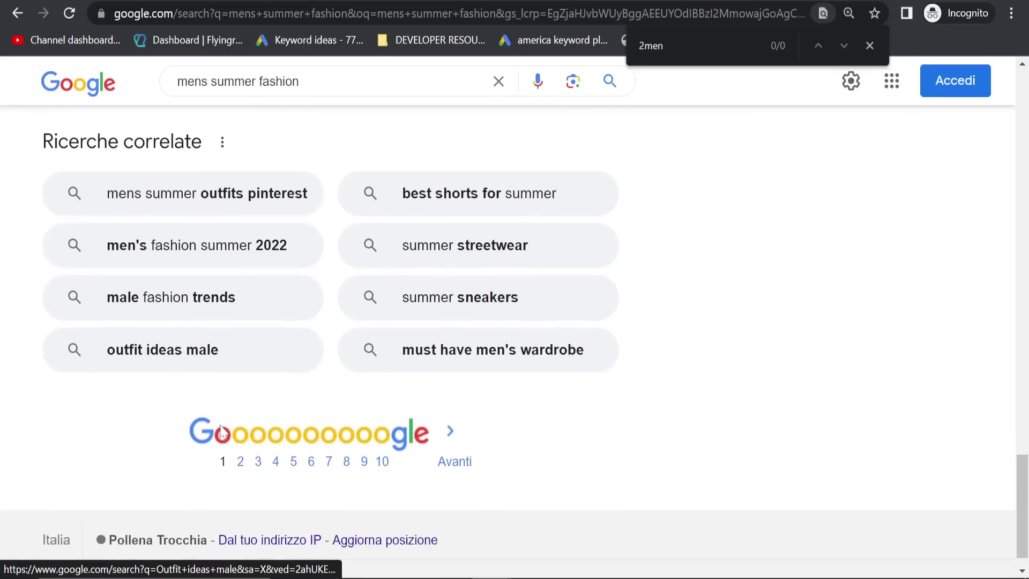
# Open the second page of Google results and look for "isuit" and "2men" on it
pyautogui.click(240, 429)
pyautogui.hotkey('ctrl', 'f')
pyautogui.write('is')
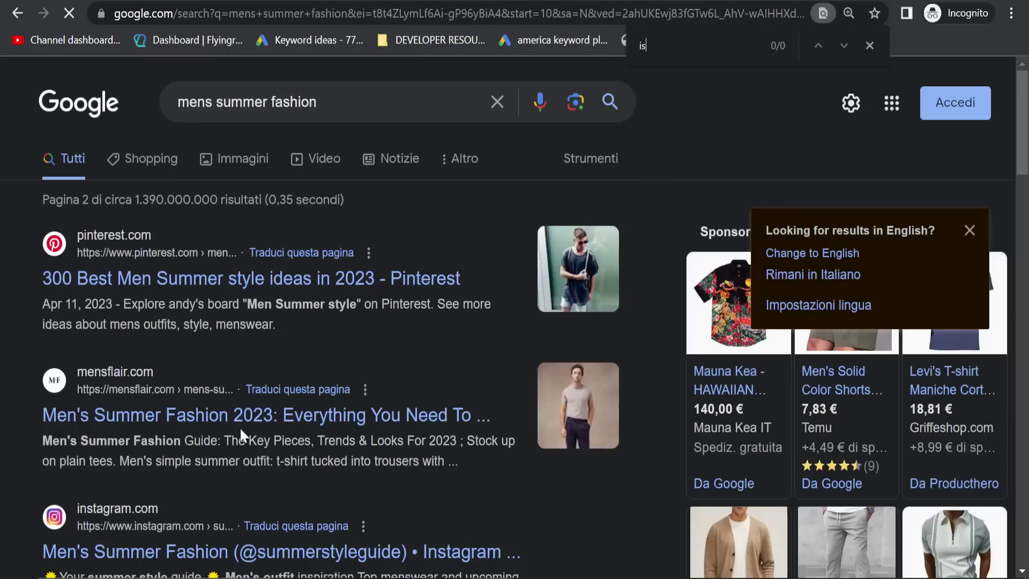
pyautogui.write('uit')
pyautogui.hotkey('ctrl', 'a')
pyautogui.write('2men')
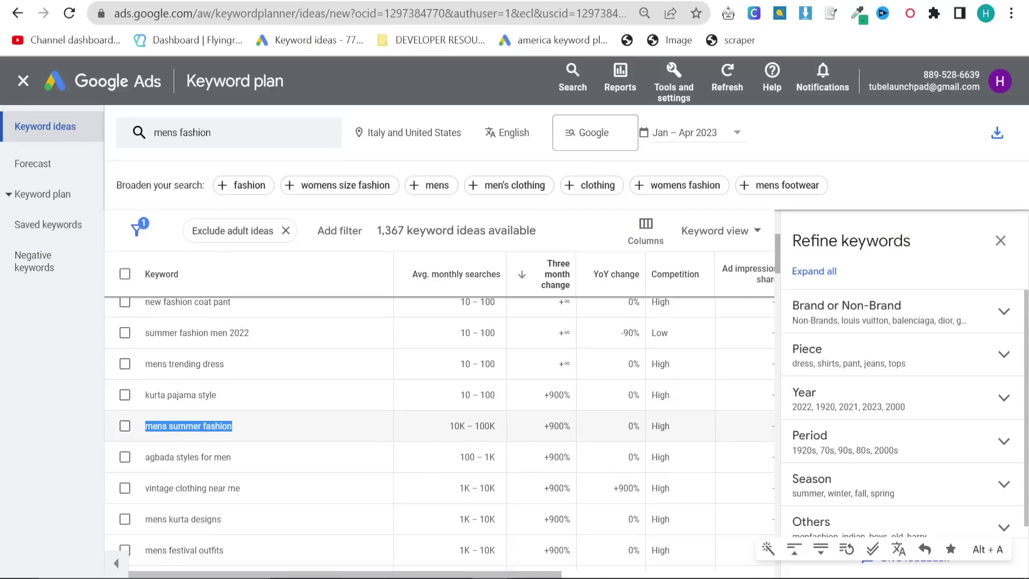
# Return to the keyword ideas and highlight "mens festival outfits" and "summer clothes men" as candidate topics
pyautogui.scroll(-2, 440, 402)
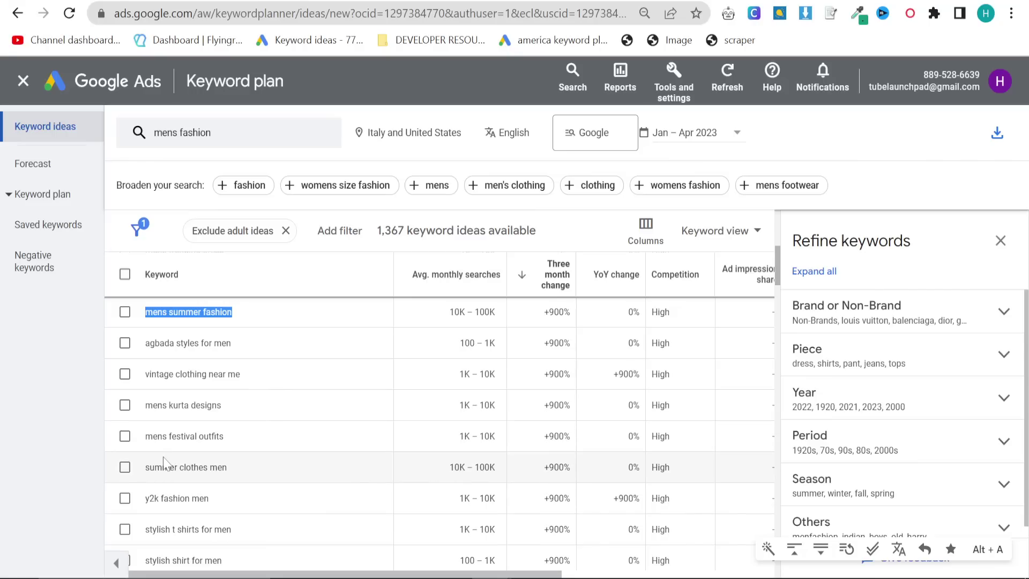
pyautogui.moveTo(145, 436); pyautogui.dragTo(234, 445)
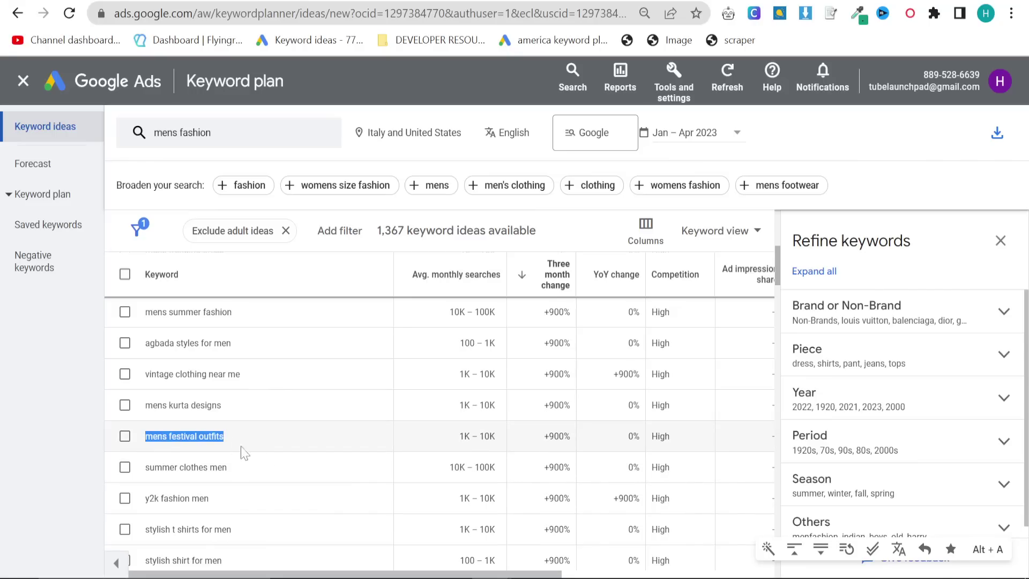
pyautogui.hotkey('ctrl', '+')
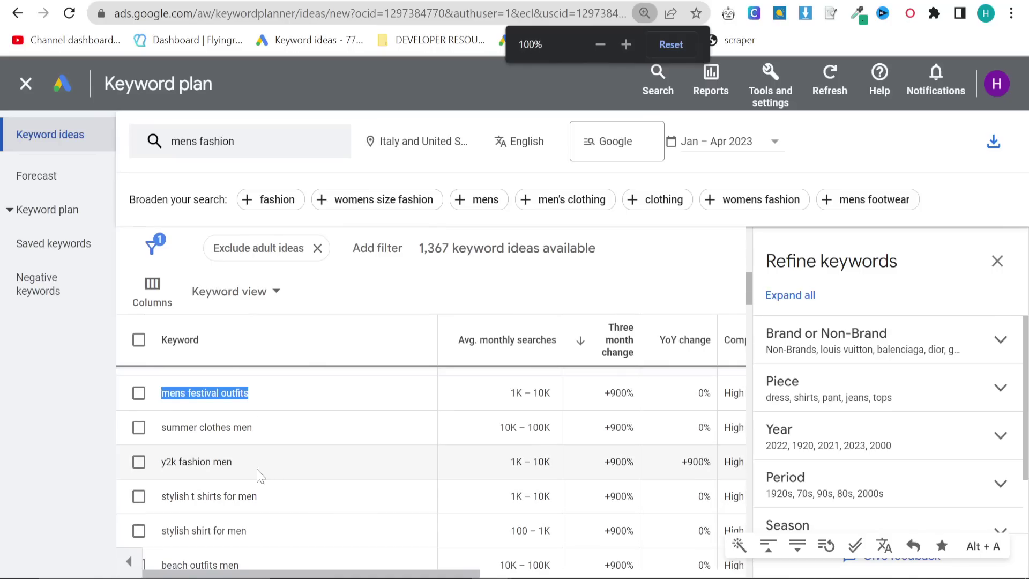
pyautogui.moveTo(161, 428); pyautogui.dragTo(268, 430)
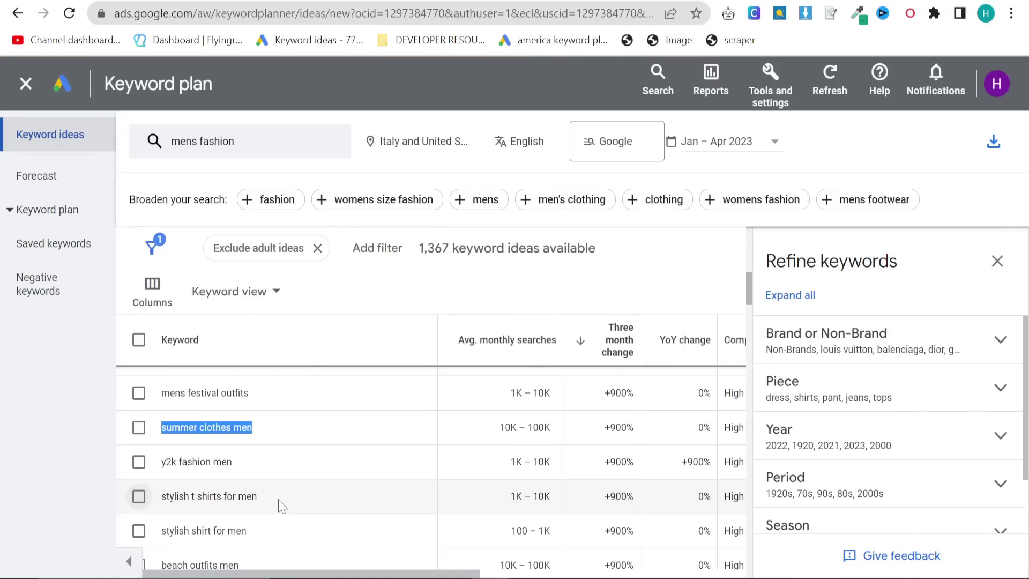
# Copy the keyword "old money style men" from the keyword ideas list
pyautogui.scroll(-2, 278, 505)
pyautogui.moveTo(278, 507); pyautogui.dragTo(155, 510)
pyautogui.hotkey('ctrl', 'c')
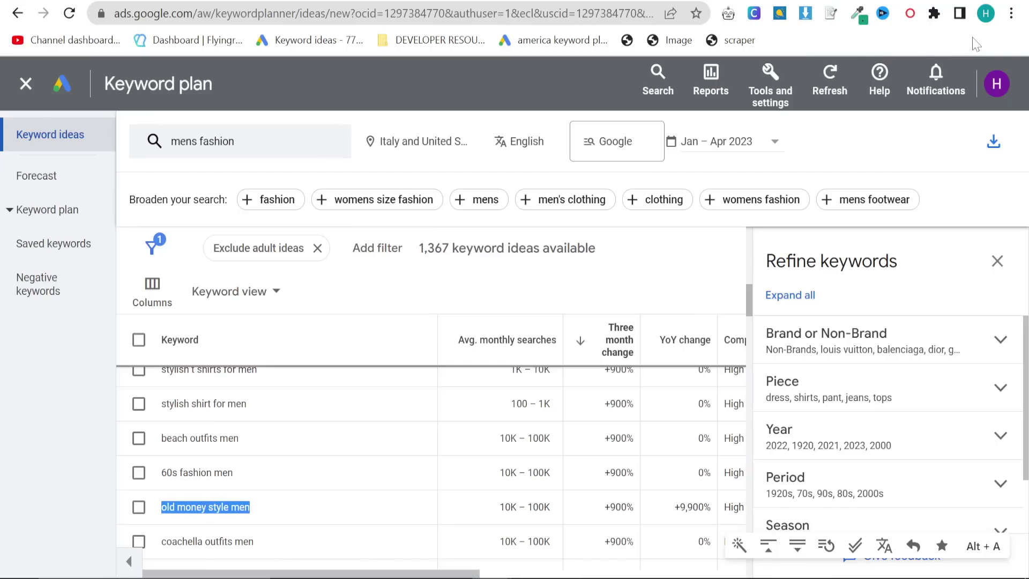
# Switch to the IsuiT browser profile and show the Google Search Console search performance of the 2men.it property
pyautogui.click(986, 13)
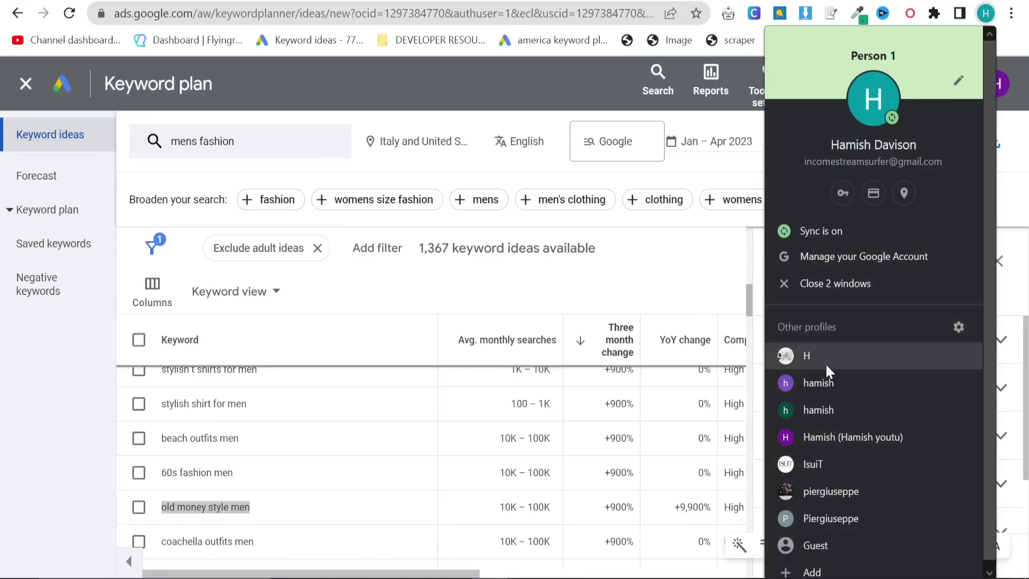
pyautogui.click(824, 461)
pyautogui.hotkey('ctrl', 'Tab')
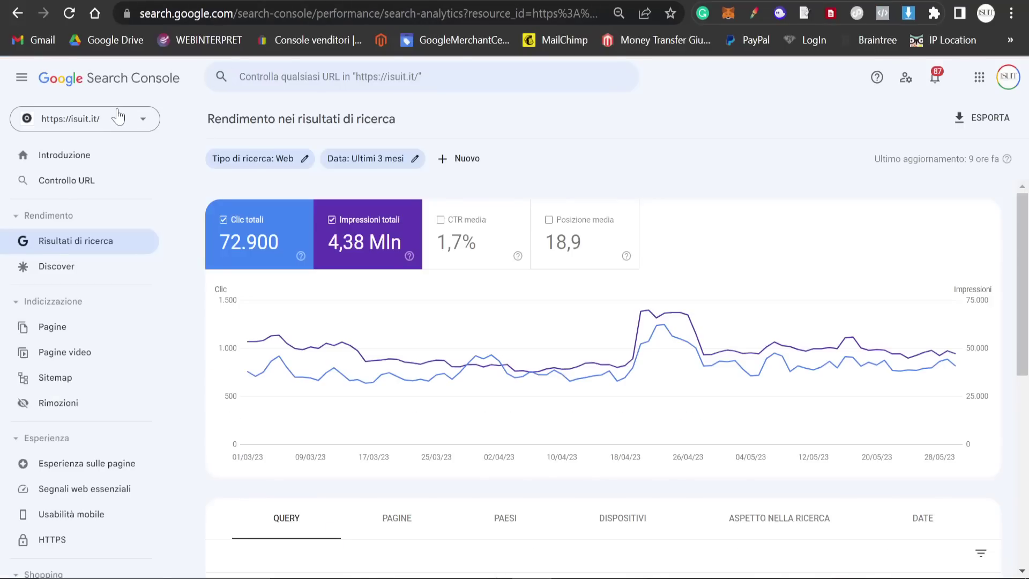
pyautogui.click(81, 114)
pyautogui.click(95, 161)
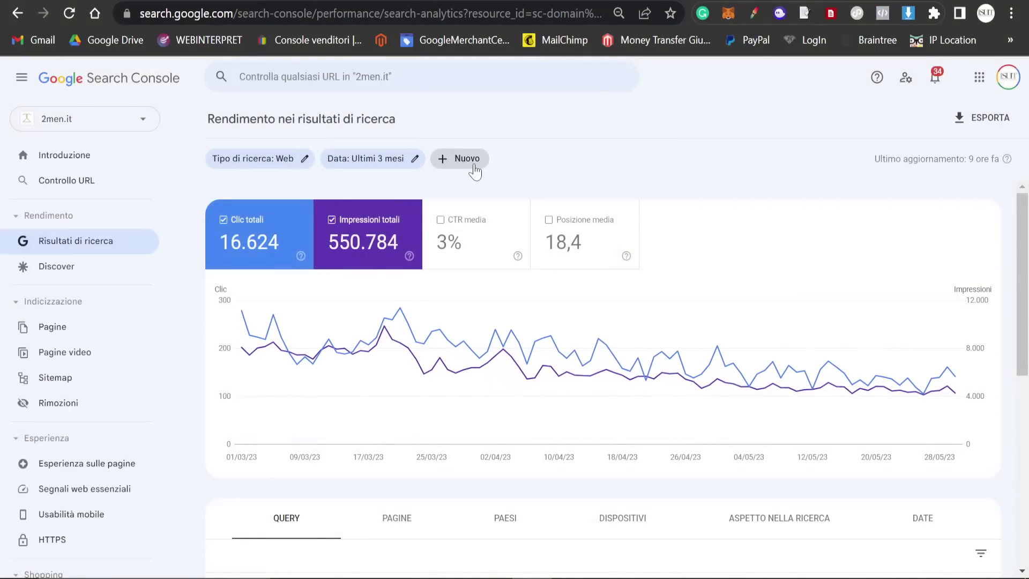
pyautogui.click(474, 161)
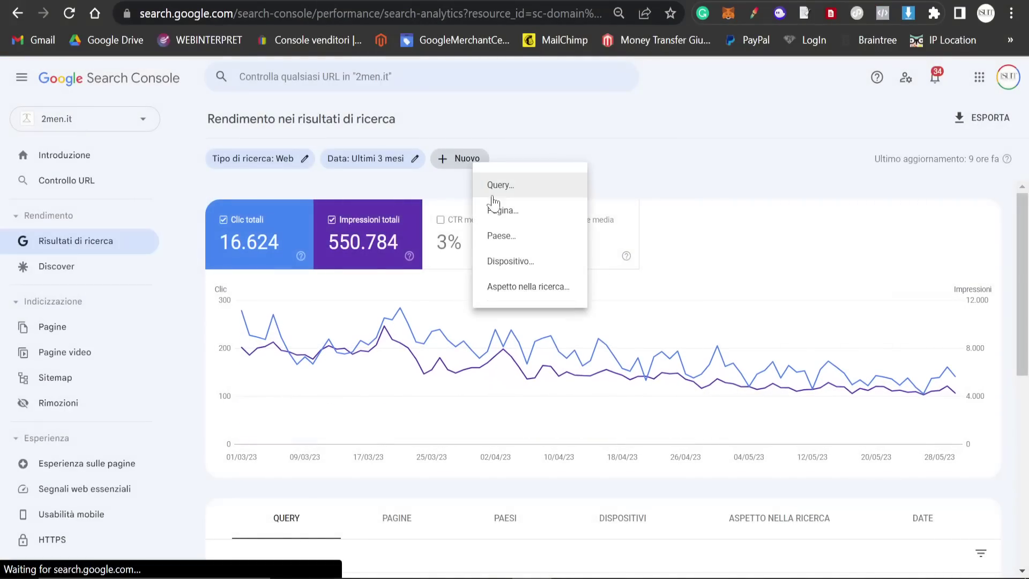
pyautogui.click(500, 209)
pyautogui.hotkey('ctrl', 'v')
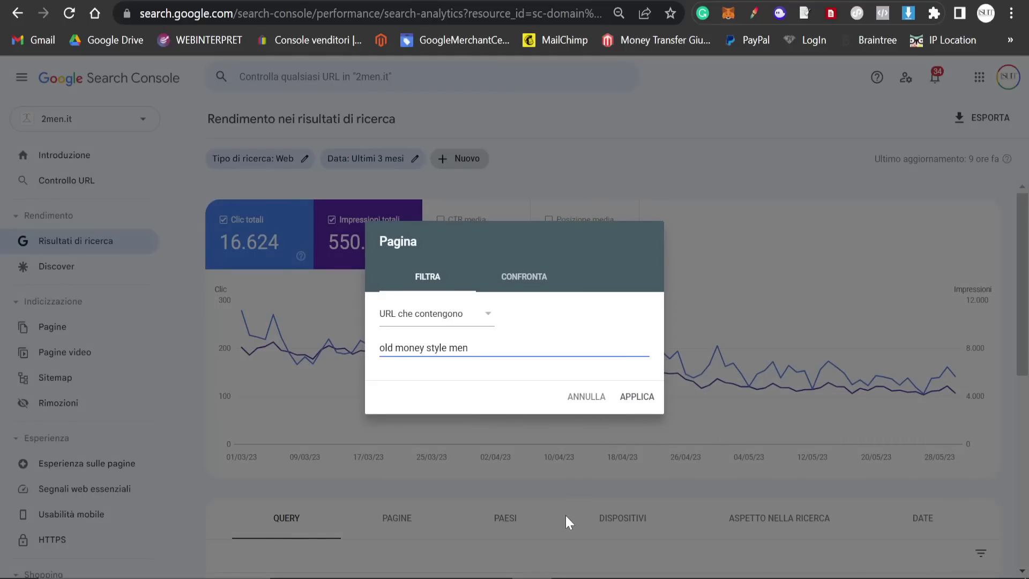
pyautogui.click(465, 455)
# Filter the 2men.it performance report by query containing "old money style men" instead of by page
pyautogui.click(459, 158)
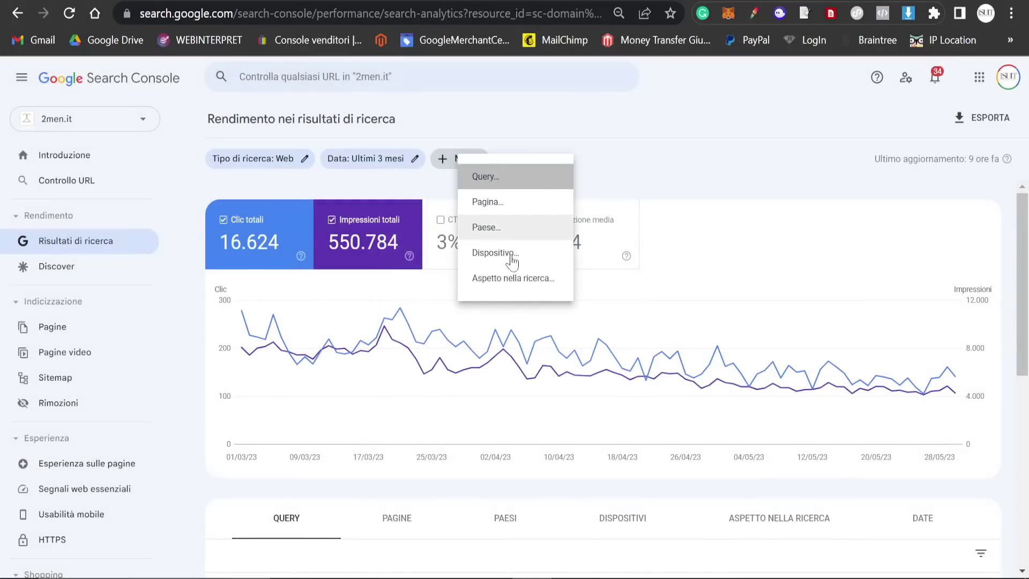
pyautogui.click(485, 177)
pyautogui.hotkey('ctrl', 'v')
pyautogui.press('Return')
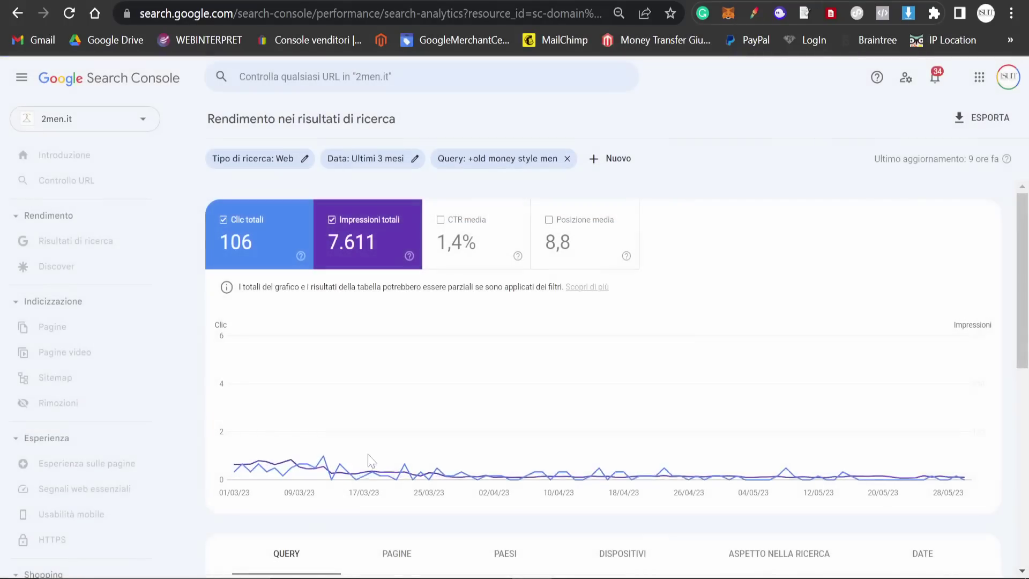
# Set the report's date range to the last 16 months
pyautogui.click(368, 158)
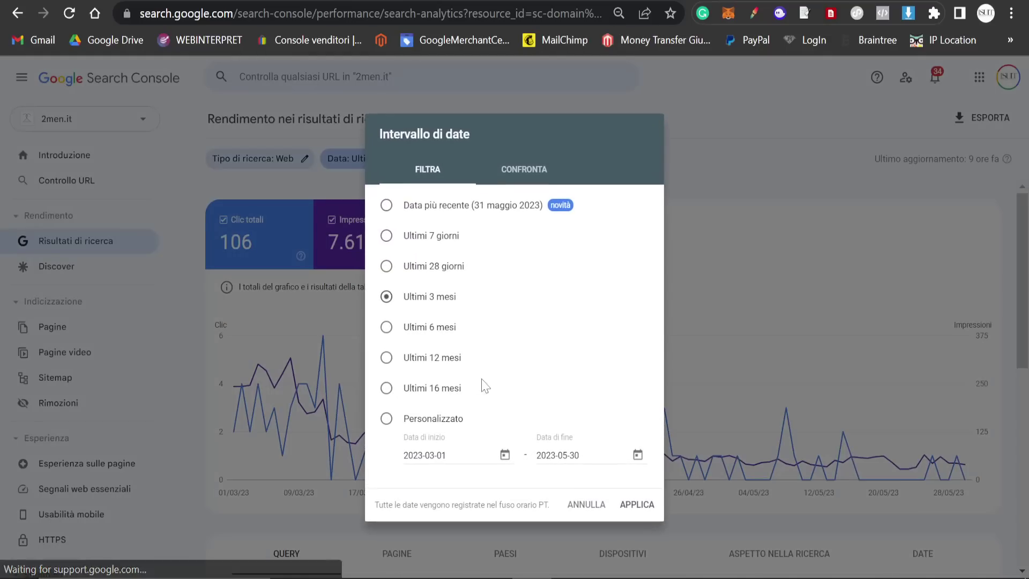
pyautogui.click(386, 388)
pyautogui.click(625, 503)
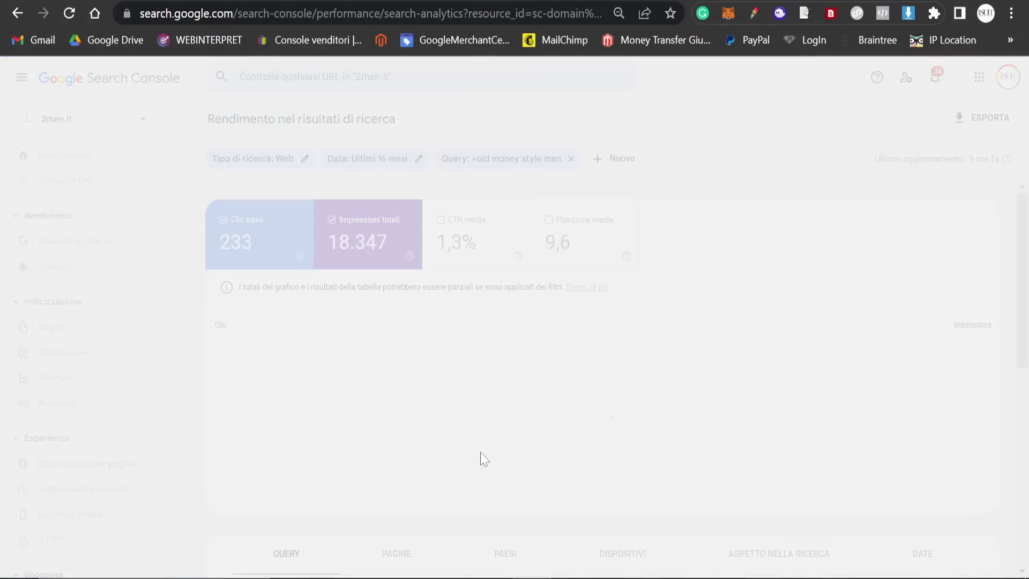
# Examine the clicks and impressions chart over time and the list of "old money style men" queries below it
pyautogui.scroll(-2, 536, 375)
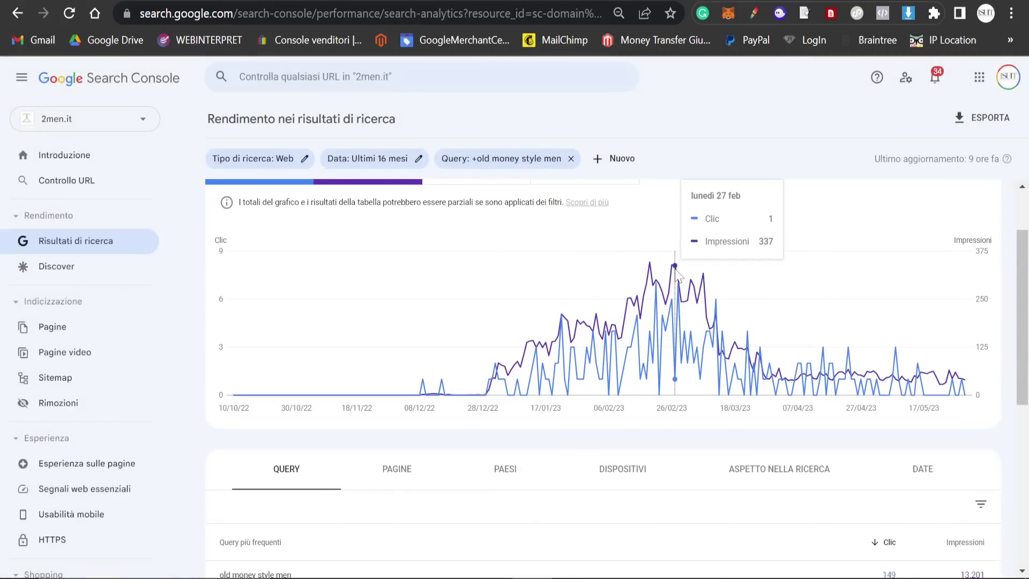
pyautogui.scroll(-1, 624, 300)
pyautogui.scroll(3, 621, 300)
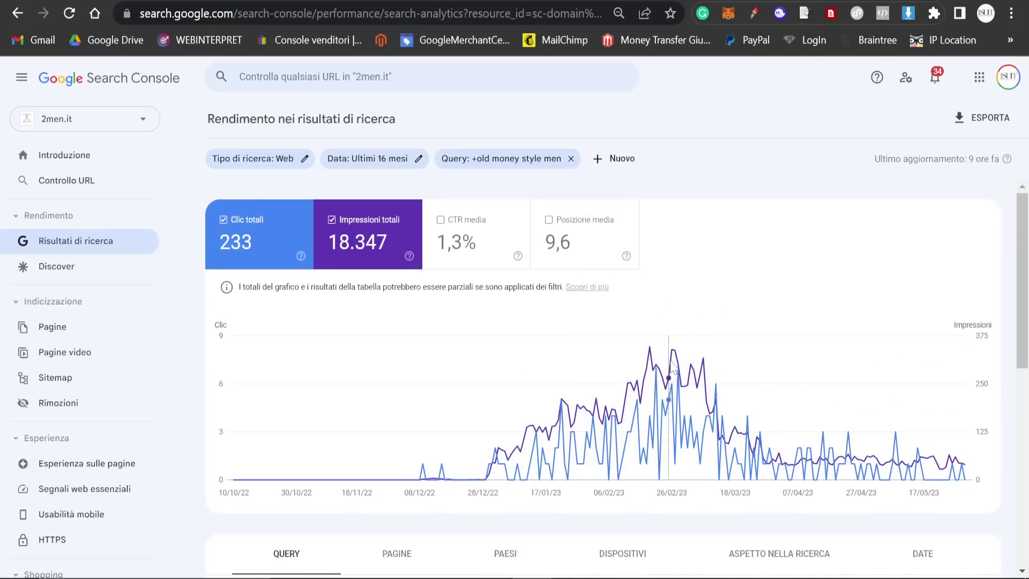
pyautogui.moveTo(679, 369)
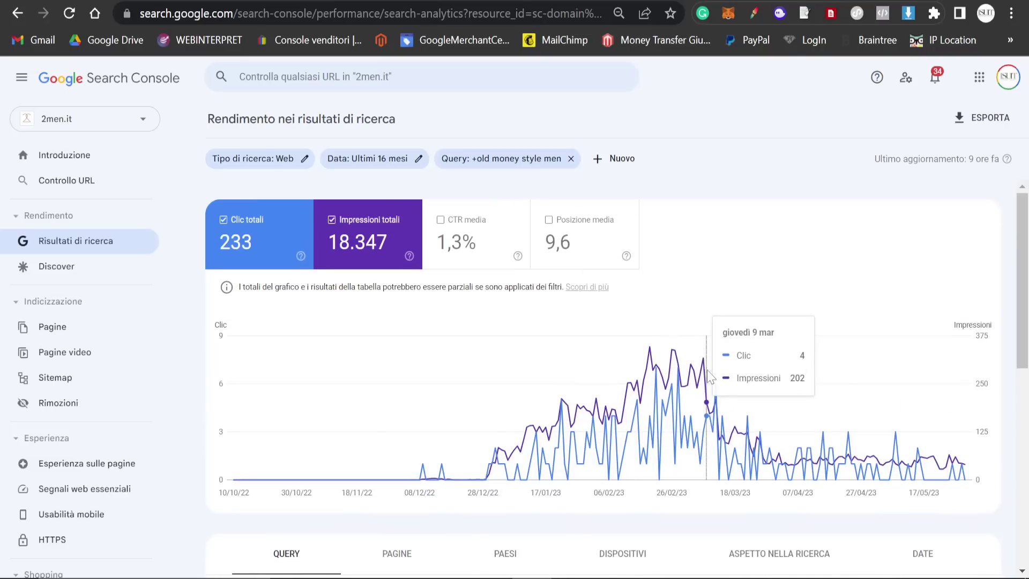
pyautogui.hotkey('alt', 'Tab')
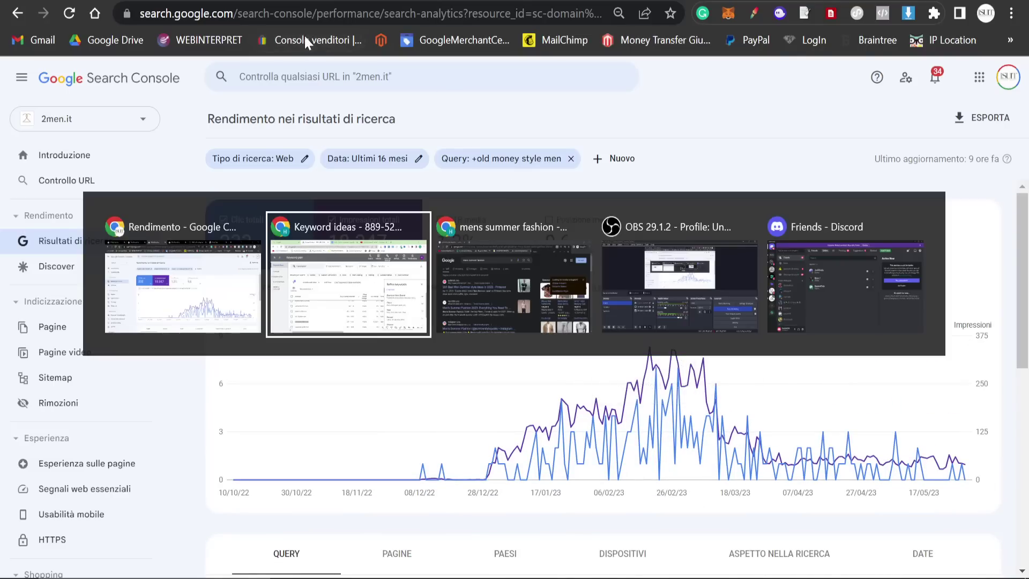
pyautogui.hotkey('alt', 'Tab')
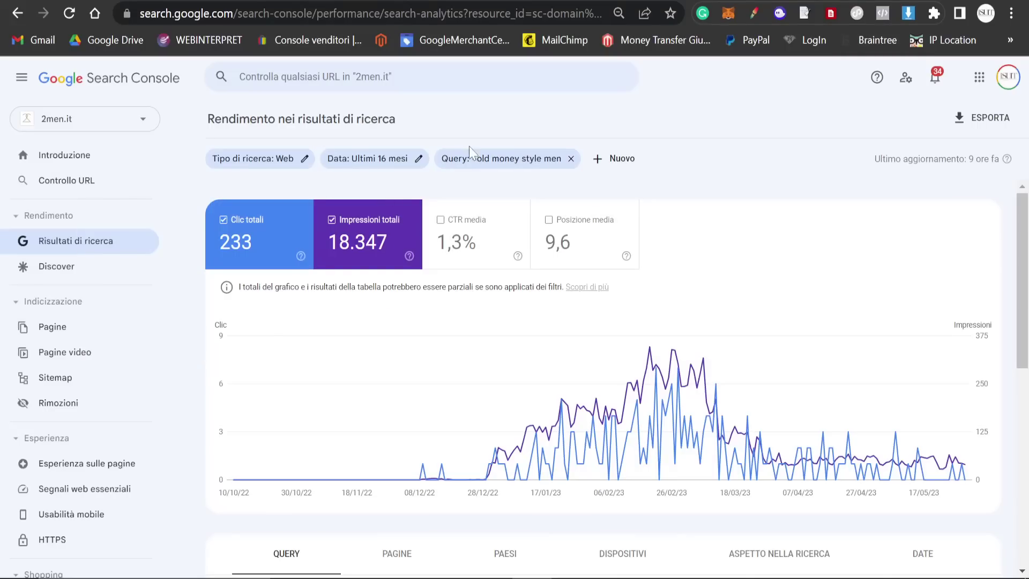
pyautogui.scroll(-3, 680, 348)
pyautogui.scroll(-2, 680, 350)
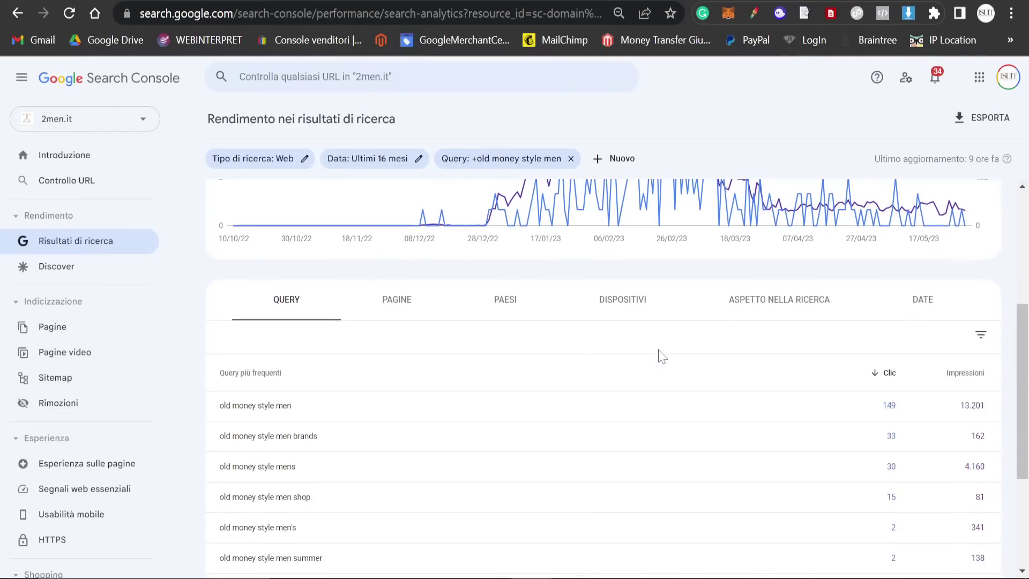
pyautogui.scroll(3, 659, 356)
# Switch back to the Keyword Planner ideas, highlight "beach outfits men" as a candidate topic and look through the keywords below it
pyautogui.hotkey('alt', 'Tab')
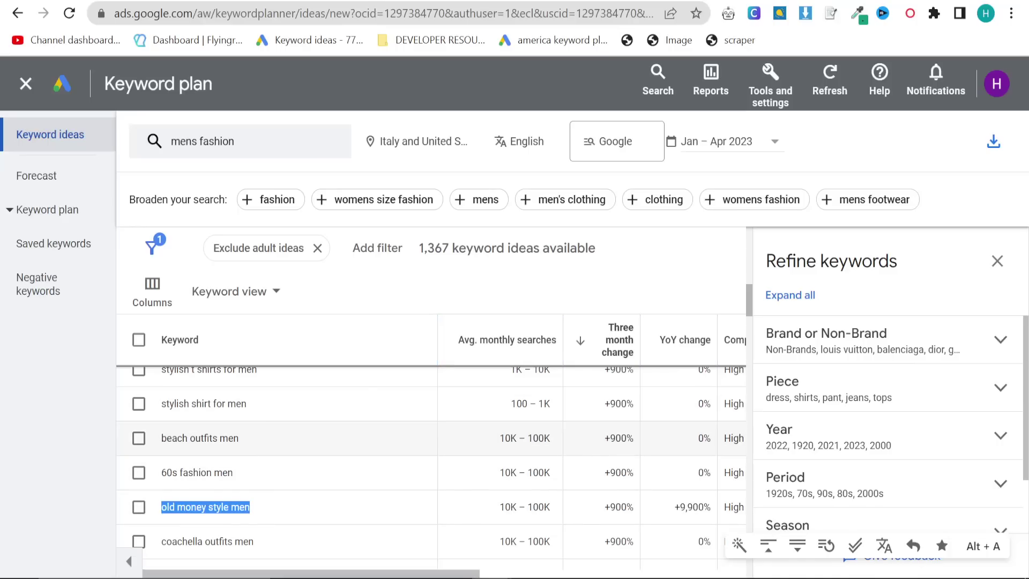
pyautogui.moveTo(239, 437); pyautogui.dragTo(156, 439)
pyautogui.scroll(-2, 243, 458)
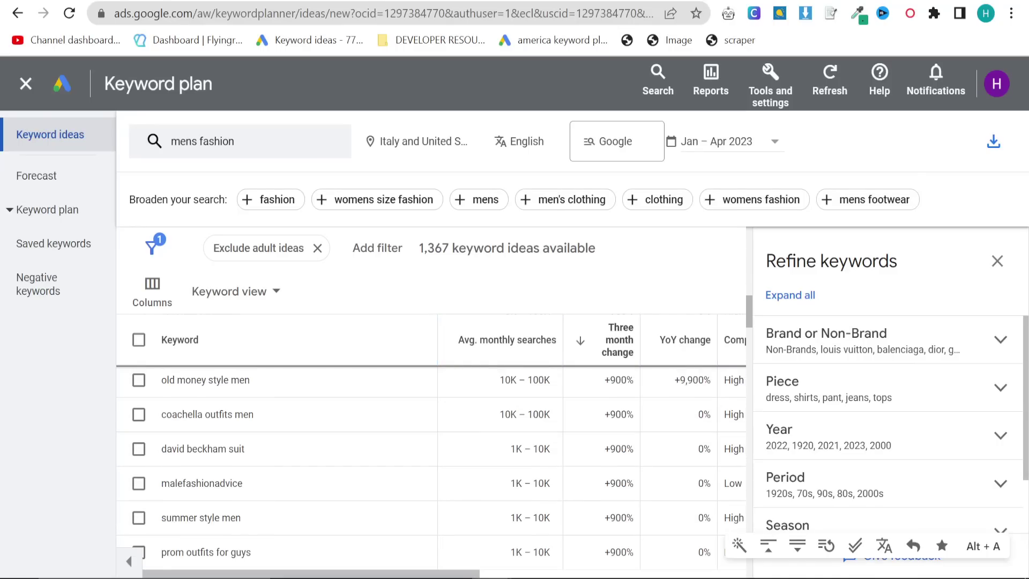
pyautogui.scroll(-2, 245, 459)
pyautogui.scroll(-2, 245, 459)
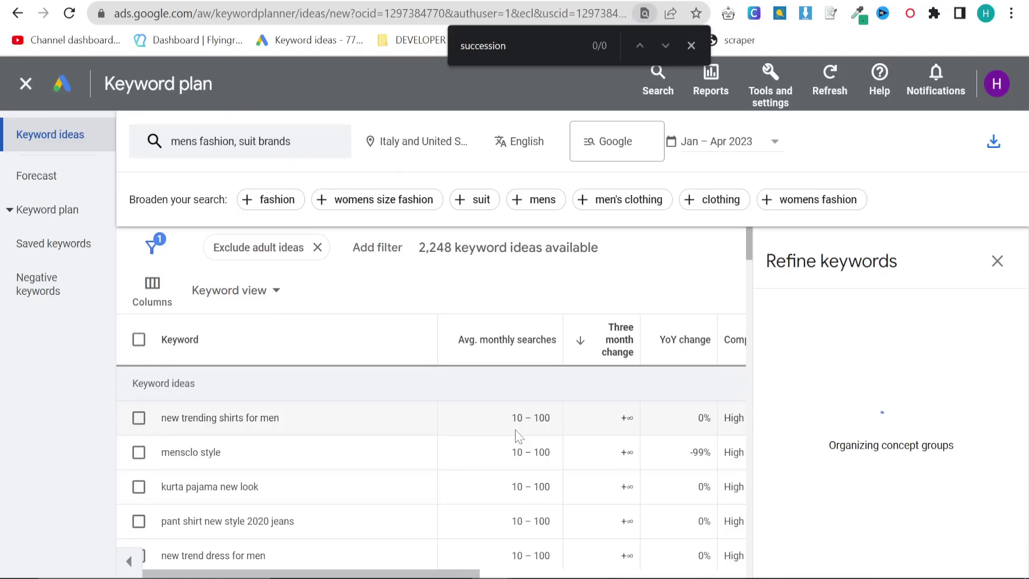
# Find the keyword "david beckham suit" in the ideas for "mens fashion, suit brands" and copy it
pyautogui.scroll(-10, 381, 420)
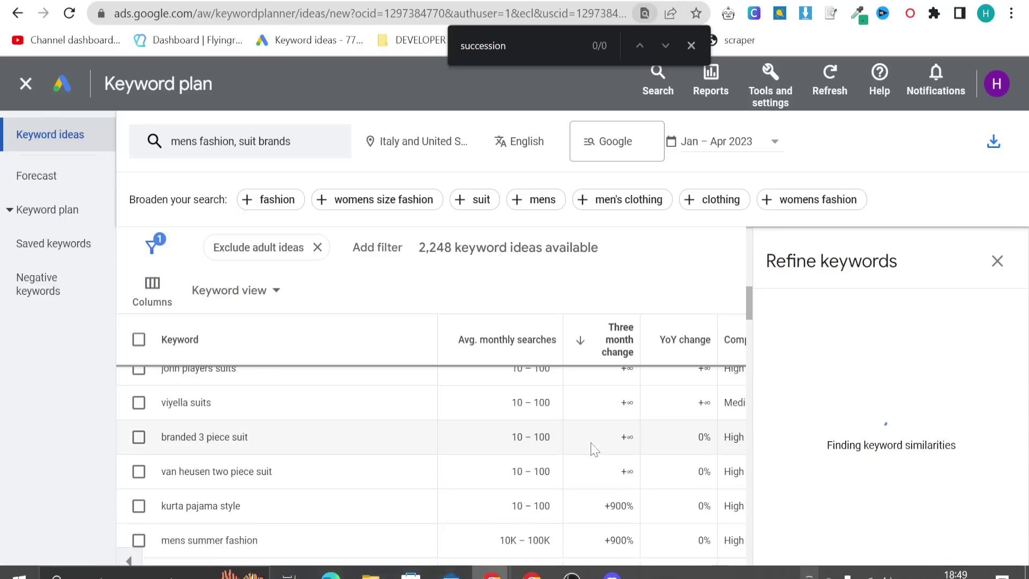
pyautogui.scroll(-2, 592, 450)
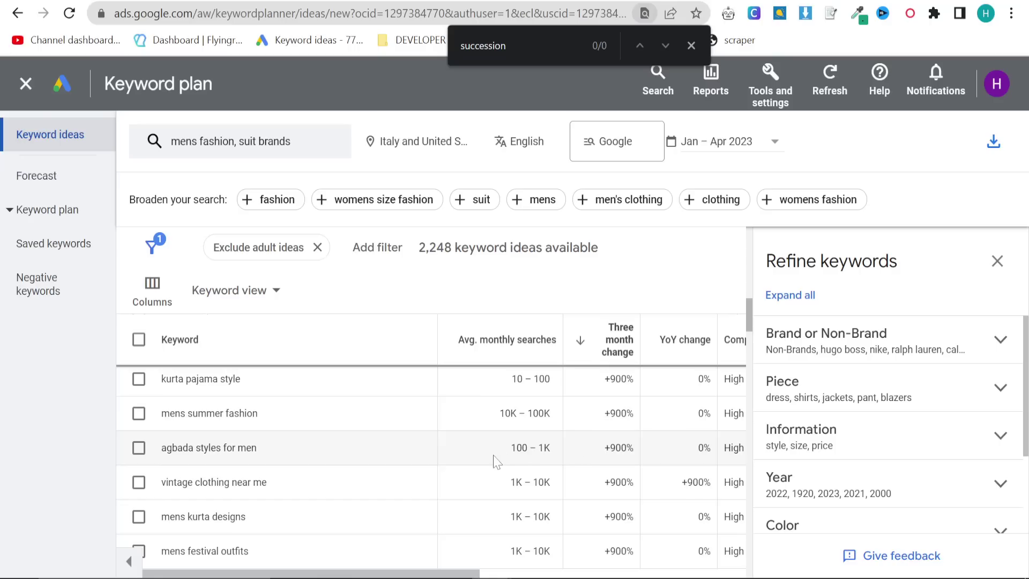
pyautogui.scroll(-2, 396, 518)
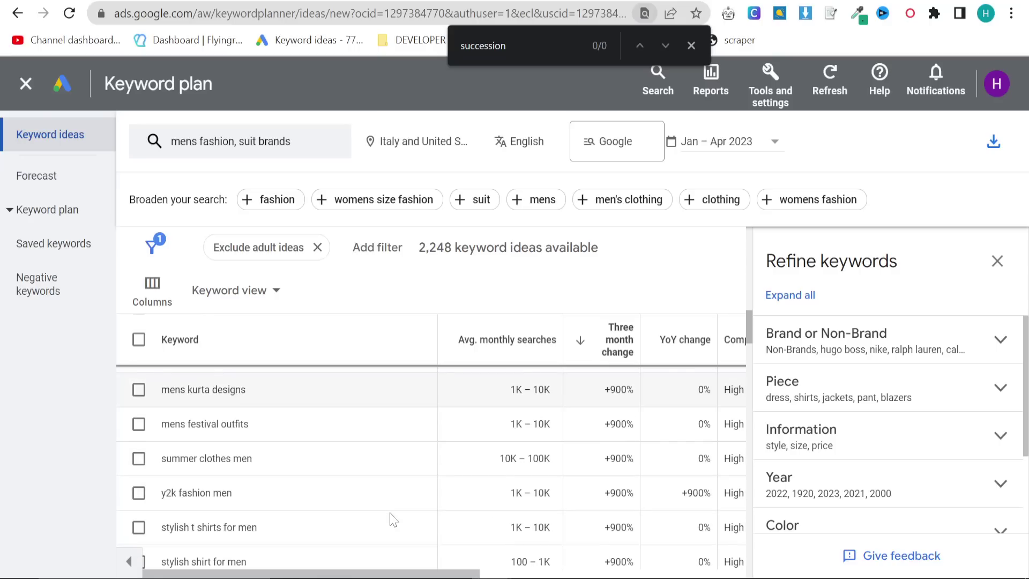
pyautogui.scroll(-2, 393, 519)
pyautogui.scroll(-2, 393, 520)
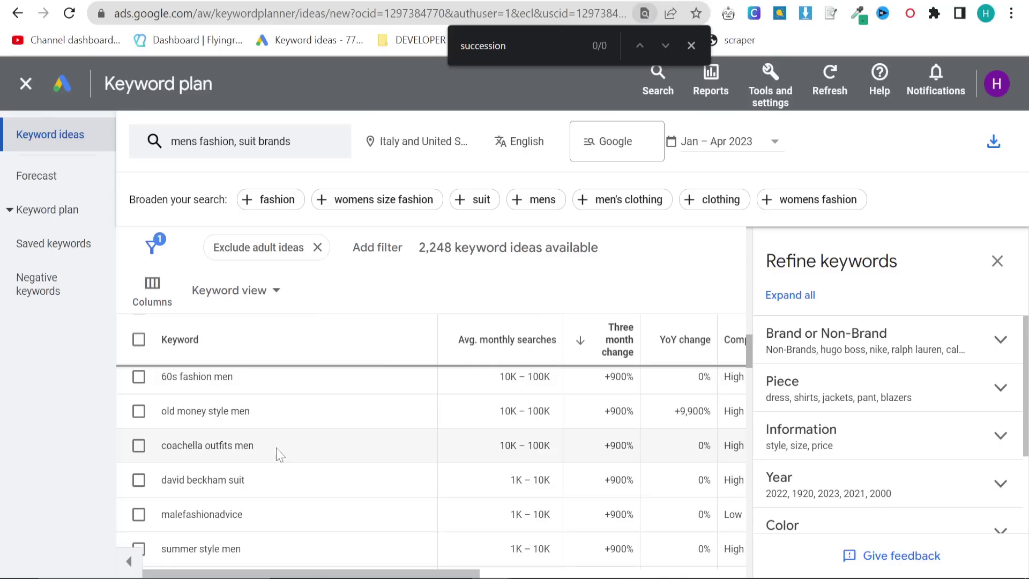
pyautogui.moveTo(248, 480); pyautogui.dragTo(154, 480)
pyautogui.hotkey('ctrl', 'c')
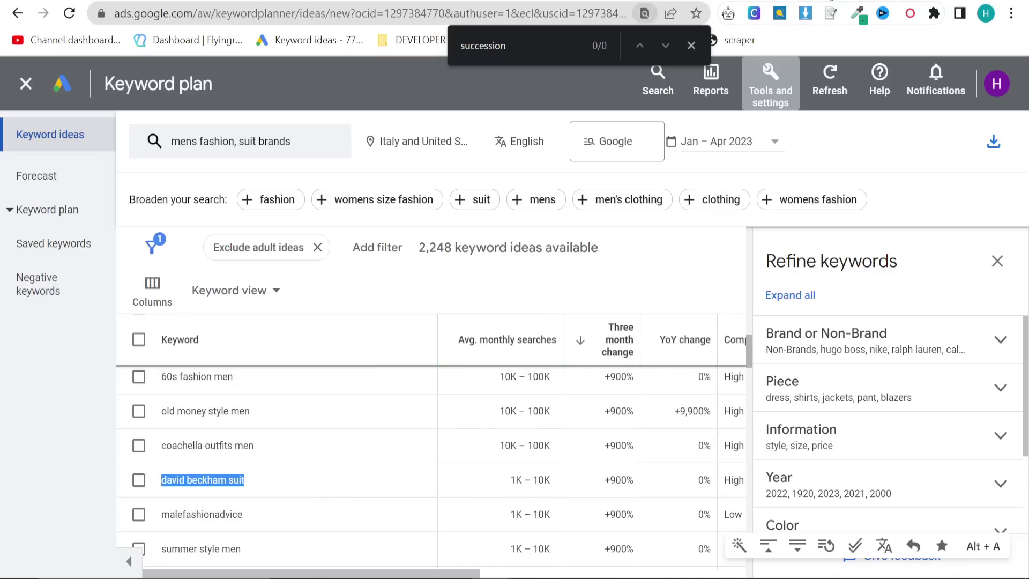
# Search Google for "david beckham suit" in a new tab
pyautogui.hotkey('ctrl', 't')
pyautogui.hotkey('ctrl', 'v')
pyautogui.press('Return')
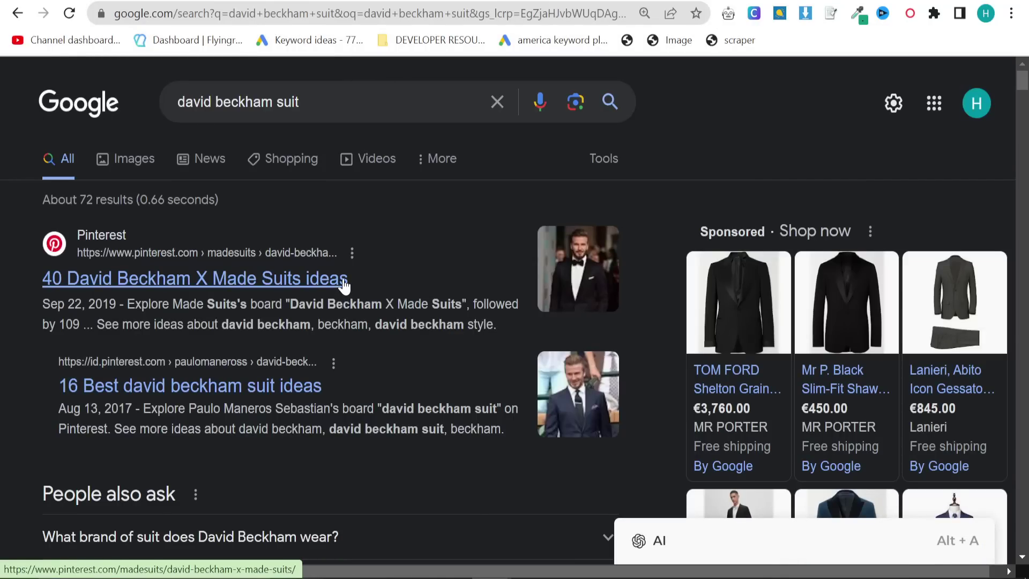
# Look through the Google results for "david beckham suit" to see which sites rank for the keyword
pyautogui.scroll(-10, 340, 285)
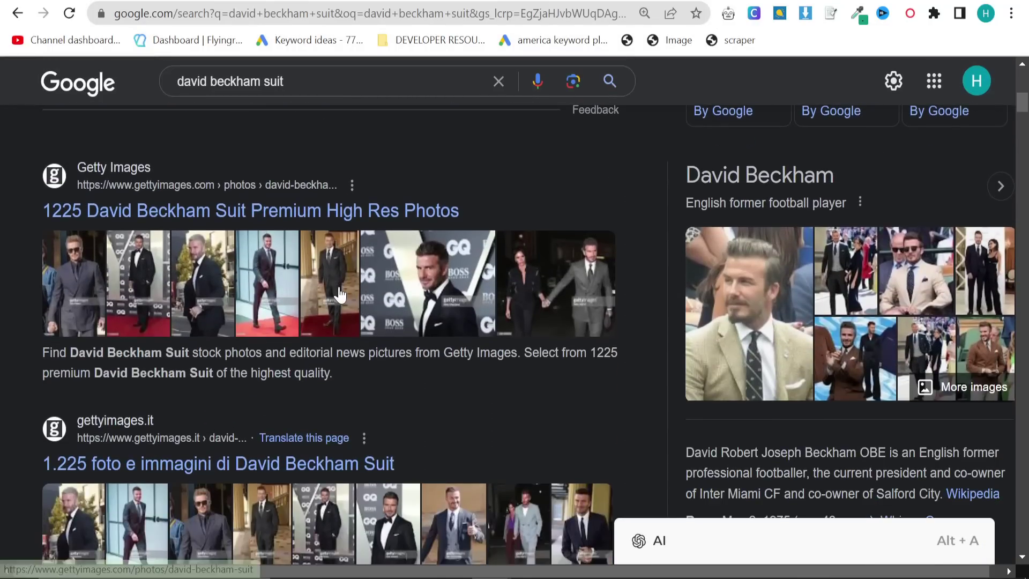
pyautogui.scroll(-12, 337, 292)
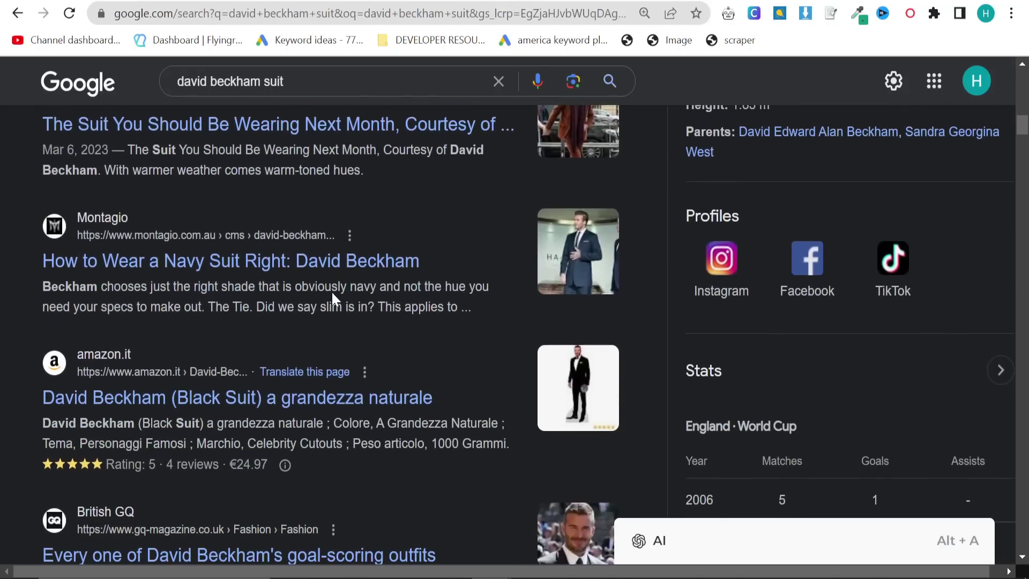
pyautogui.scroll(-6, 330, 301)
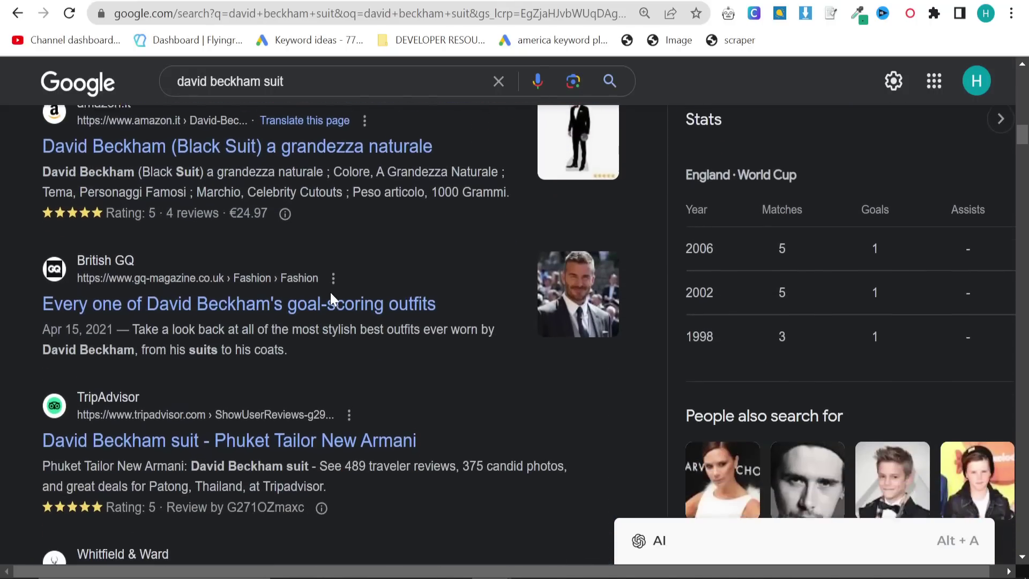
pyautogui.scroll(-3, 329, 295)
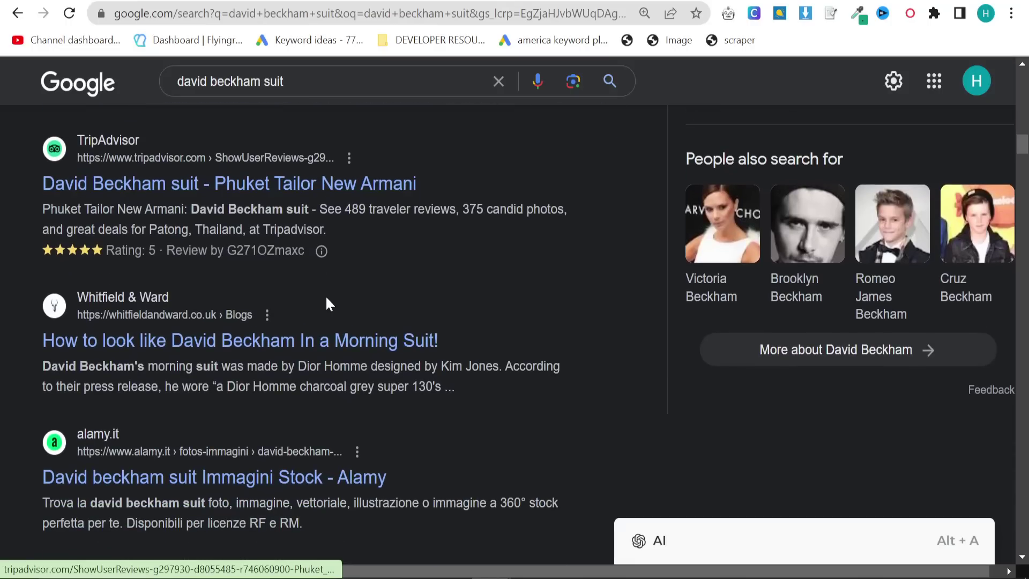
pyautogui.scroll(-3, 326, 300)
pyautogui.scroll(-9, 322, 306)
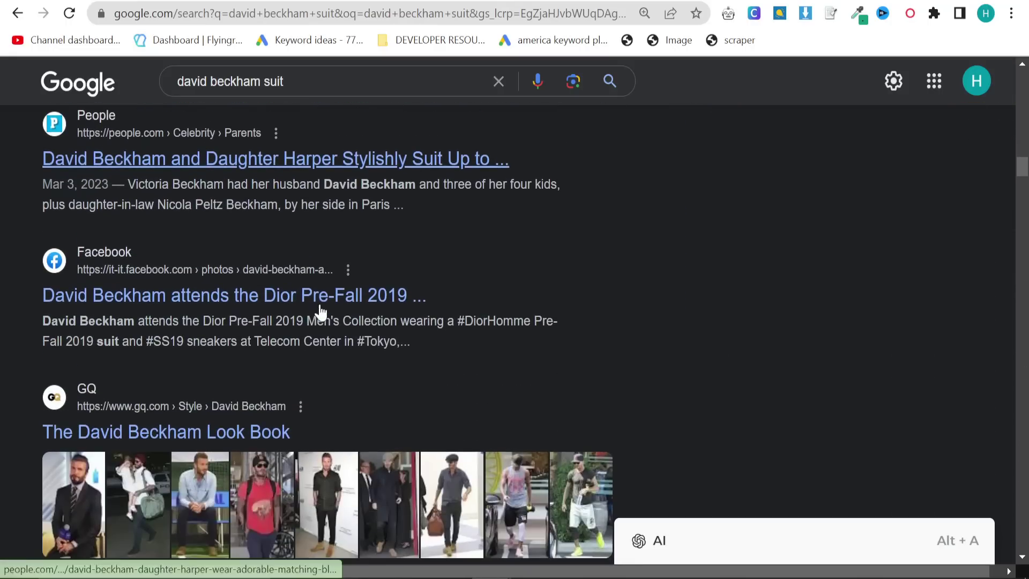
pyautogui.scroll(-3, 316, 306)
pyautogui.scroll(-5, 316, 311)
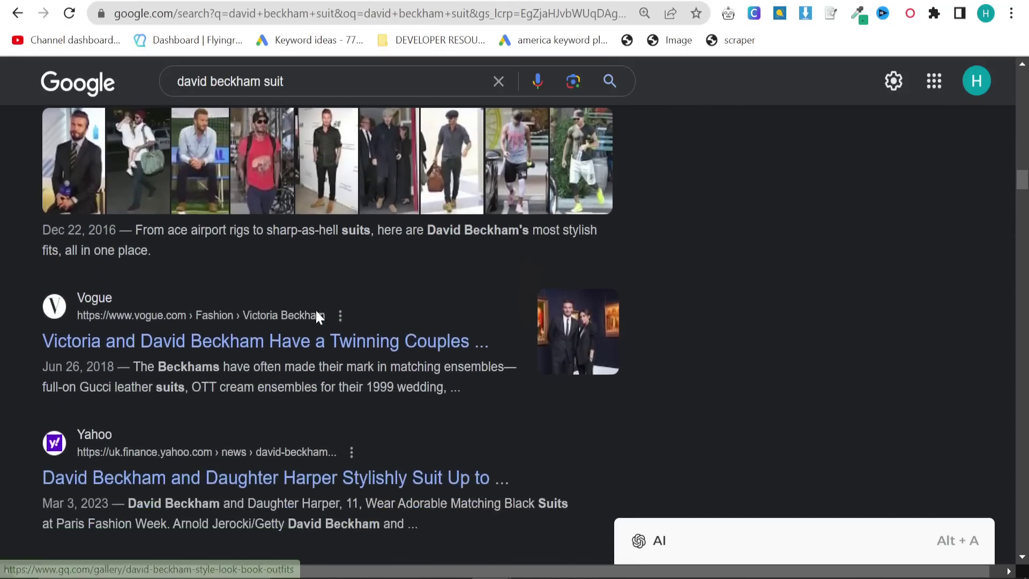
pyautogui.scroll(-10, 305, 306)
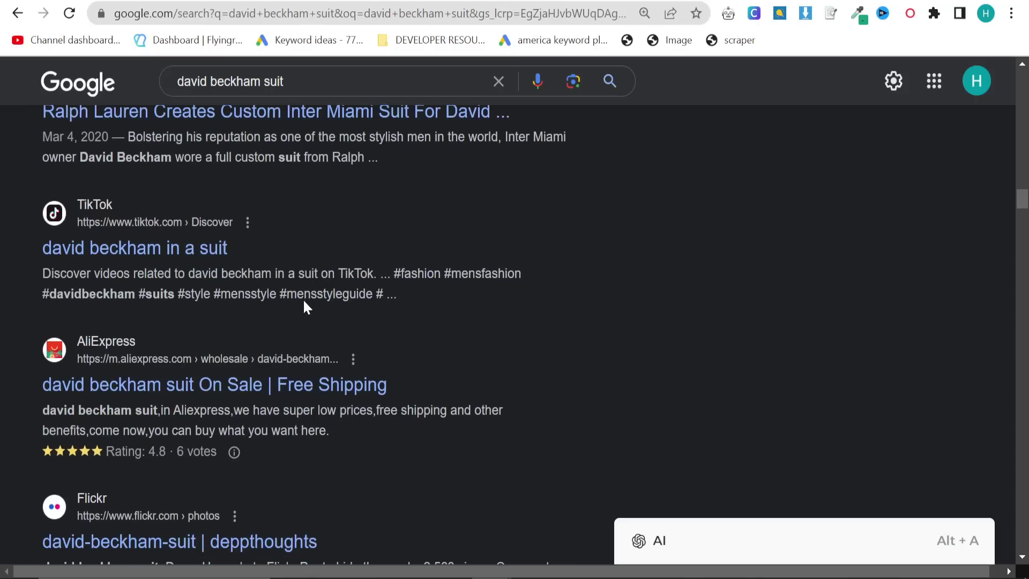
pyautogui.scroll(-5, 303, 306)
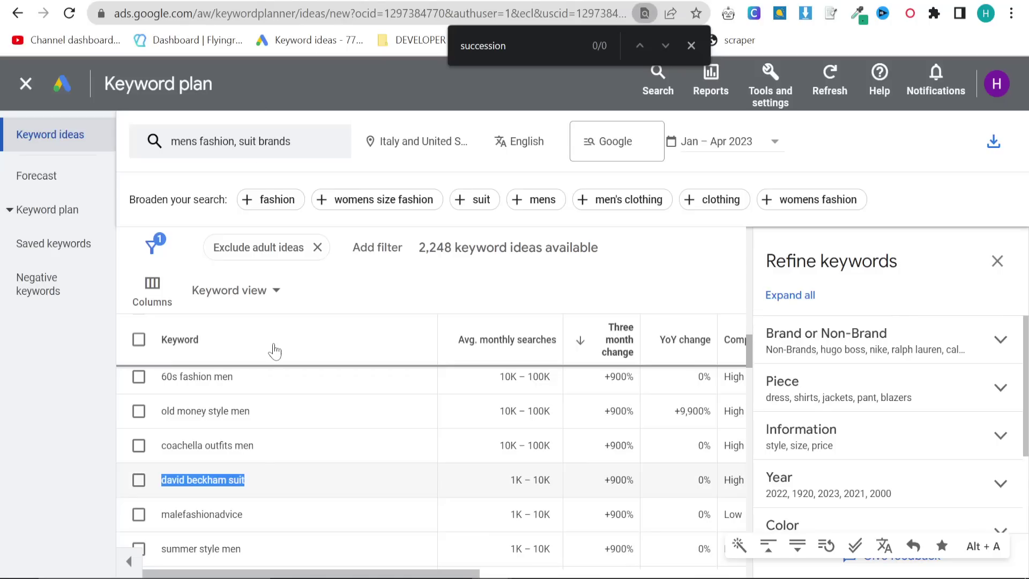
# Return to the keyword ideas, highlight "david beckham suit" again and look at the neighbouring keywords
pyautogui.scroll(-3, 232, 444)
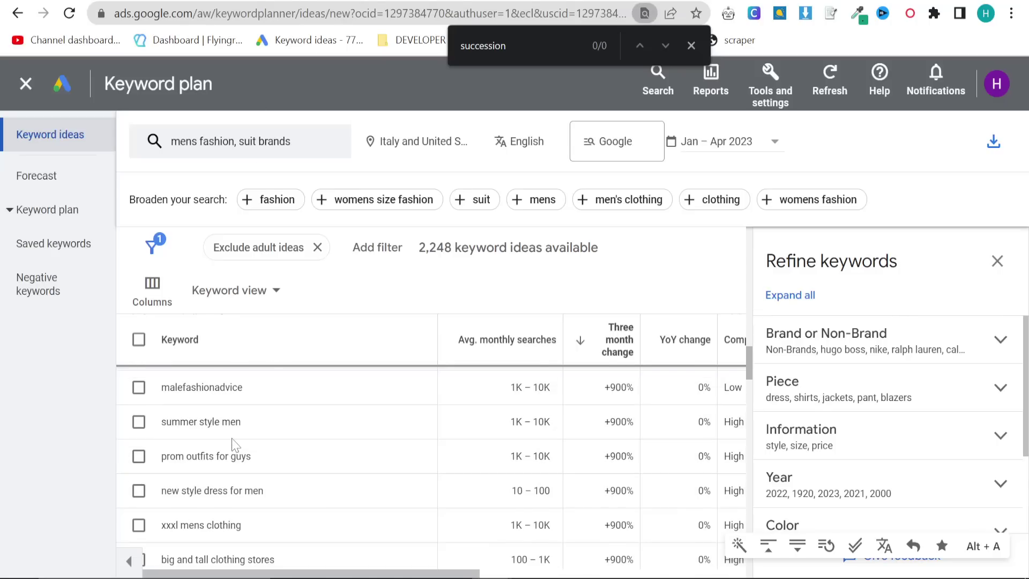
pyautogui.scroll(3, 234, 445)
pyautogui.tripleClick(217, 479)
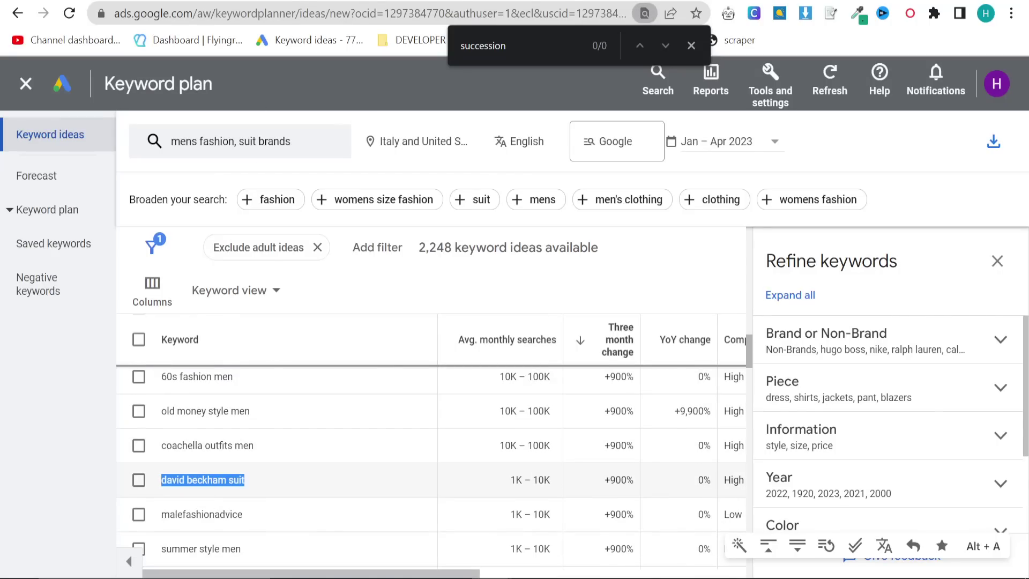
pyautogui.scroll(-3, 234, 488)
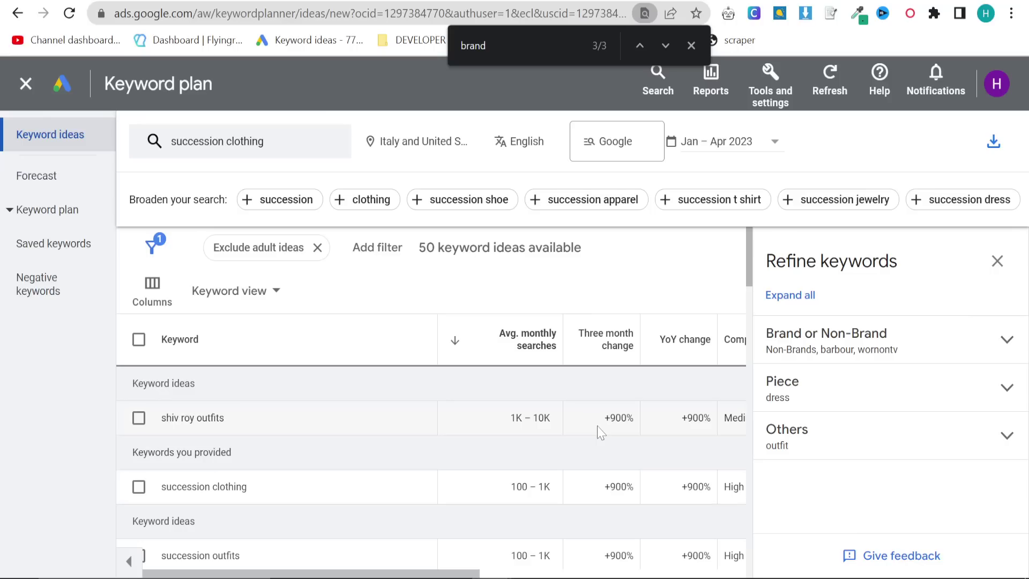
# Close the in-page search and review the search volumes and three-month changes of the "succession clothing" keyword ideas
pyautogui.click(690, 46)
pyautogui.moveTo(622, 334)
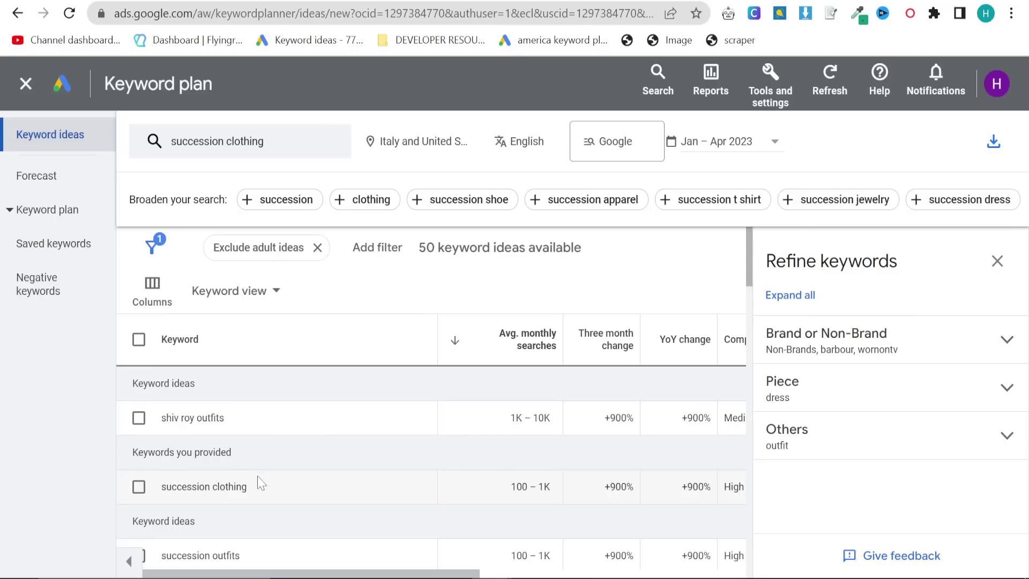
pyautogui.scroll(-5, 261, 485)
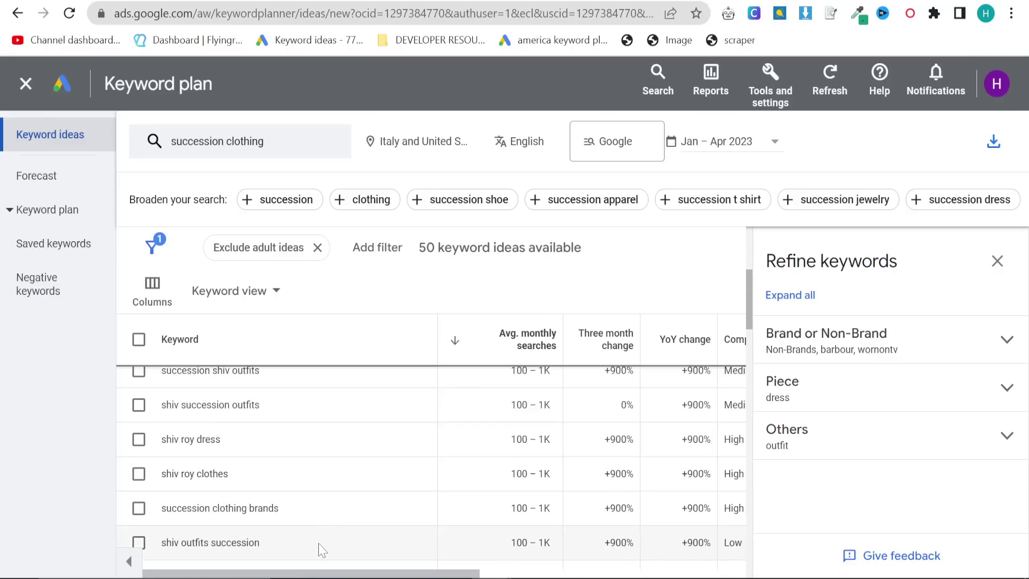
pyautogui.scroll(-2, 300, 552)
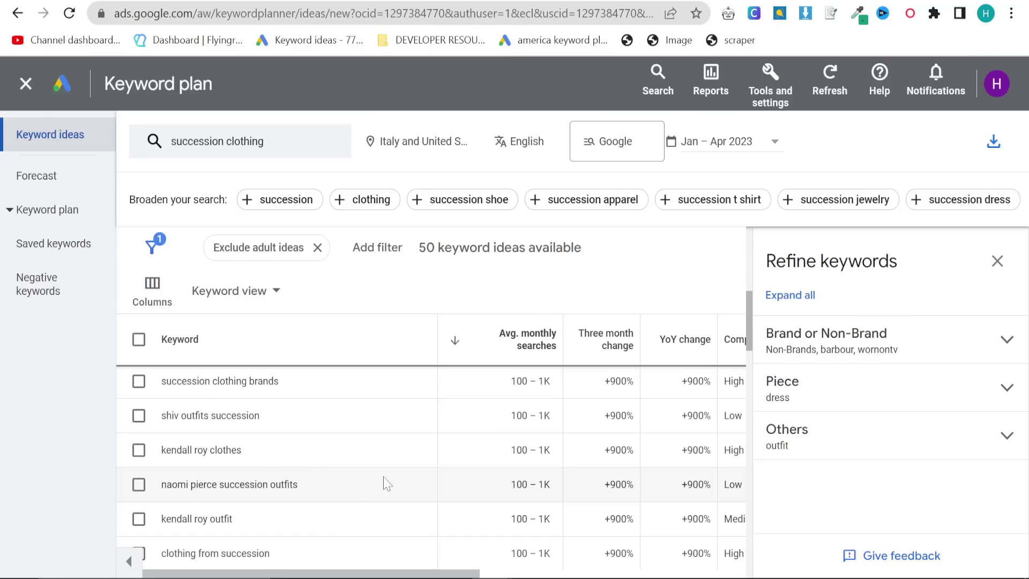
pyautogui.scroll(3, 402, 485)
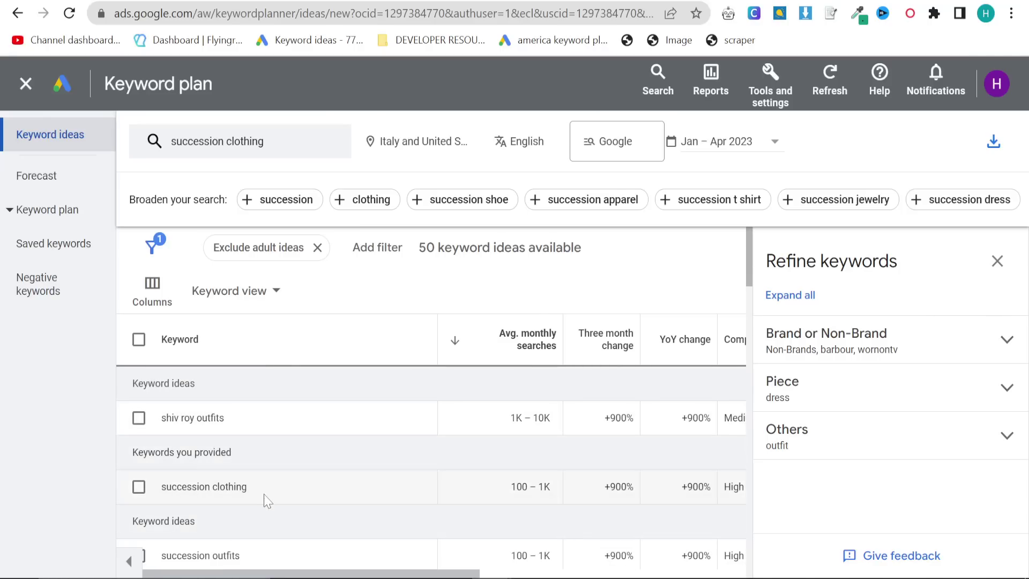
pyautogui.scroll(-3, 265, 501)
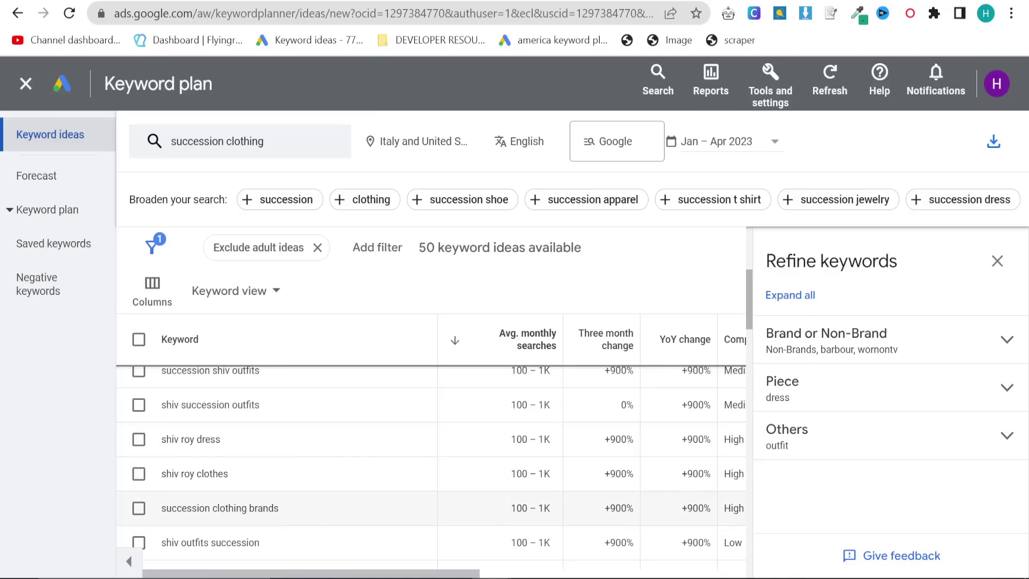
# Copy the keyword "succession clothing brands", search Google for "allintitle:succession clothing brands" in a new tab and dismiss the location request
pyautogui.moveTo(279, 509); pyautogui.dragTo(156, 514)
pyautogui.hotkey('ctrl', 'c')
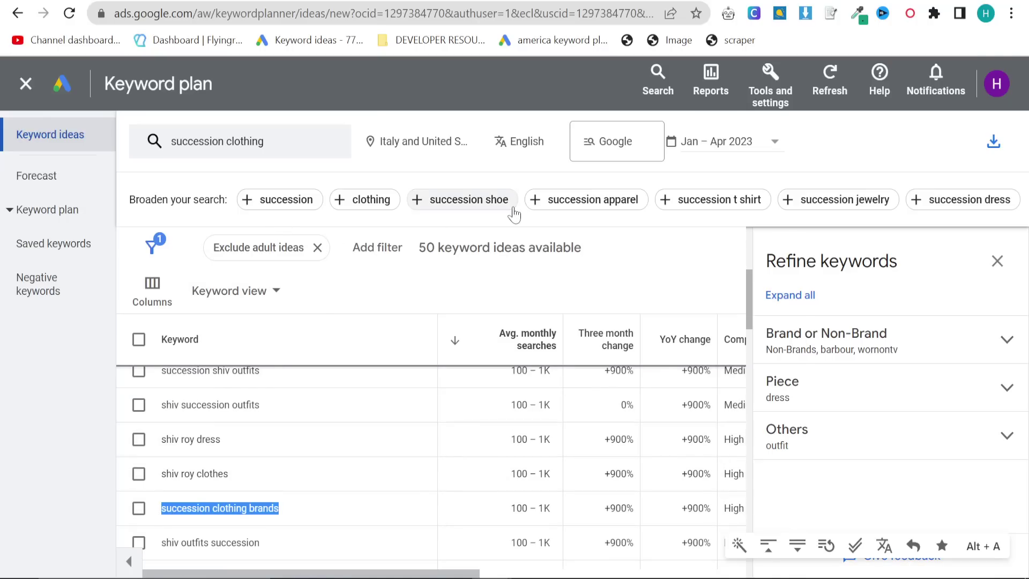
pyautogui.hotkey('ctrl', 't')
pyautogui.write('google.com')
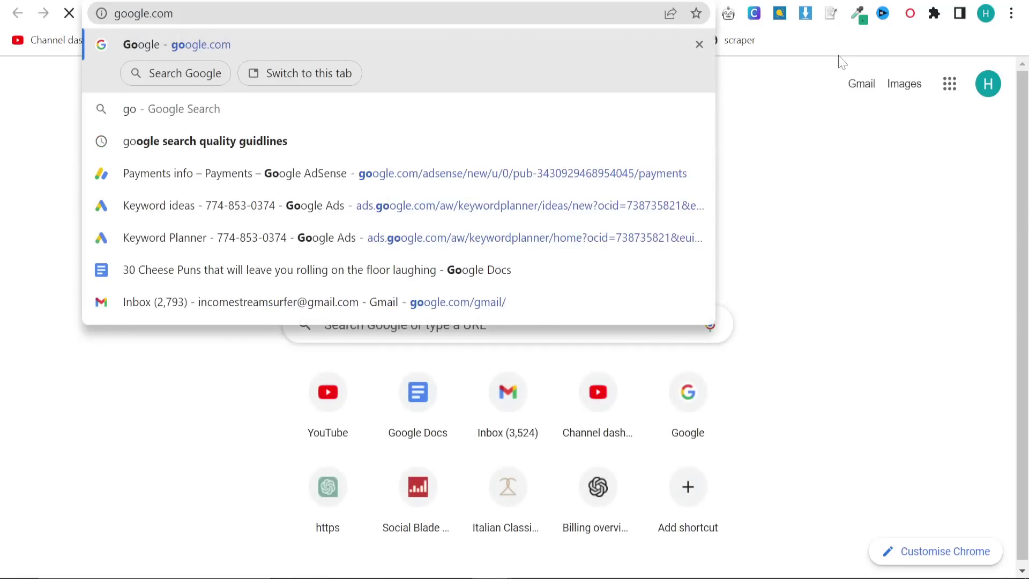
pyautogui.press('Return')
pyautogui.write('allin')
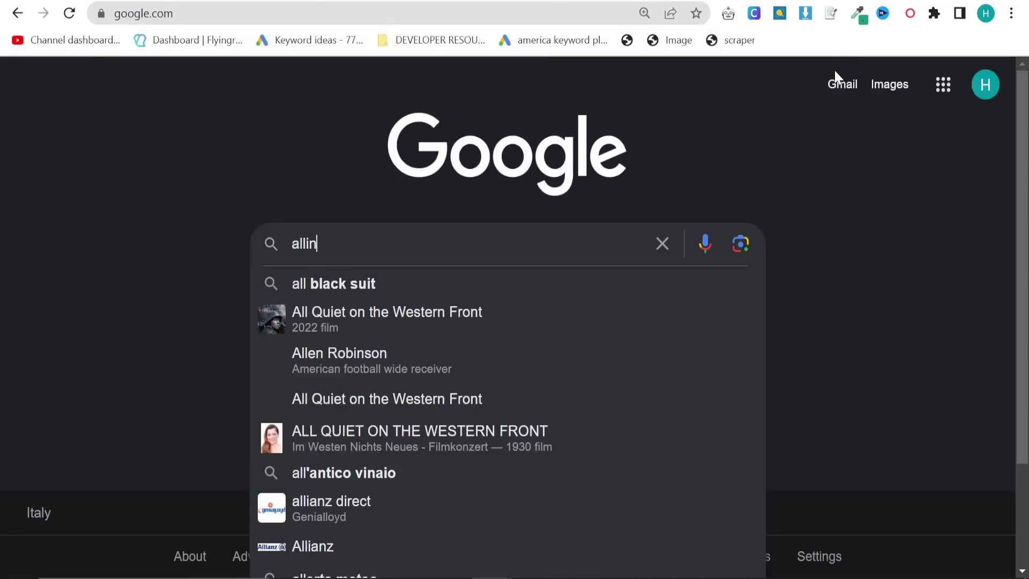
pyautogui.write('title:')
pyautogui.hotkey('ctrl', 'v')
pyautogui.press('Return')
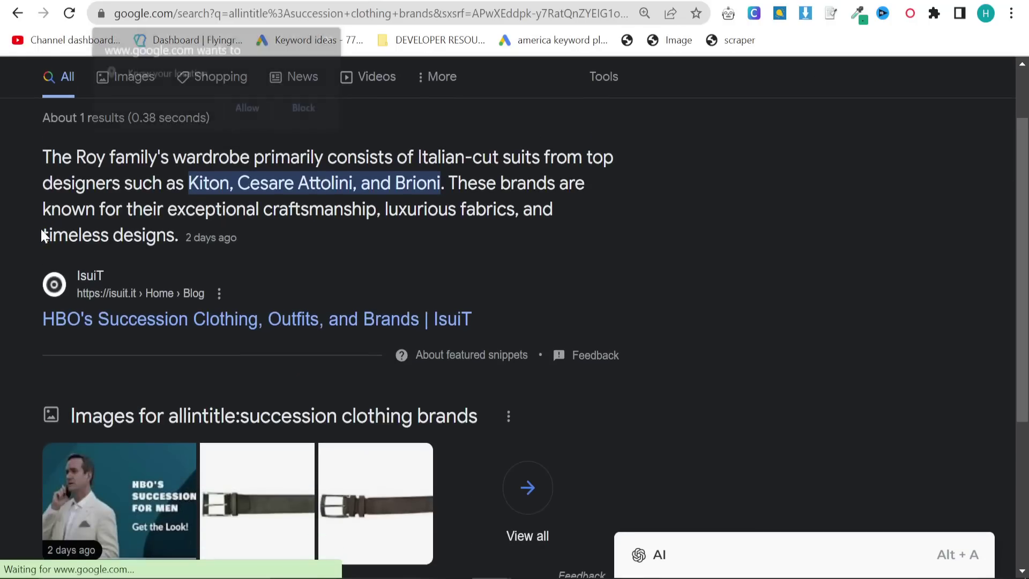
pyautogui.click(332, 41)
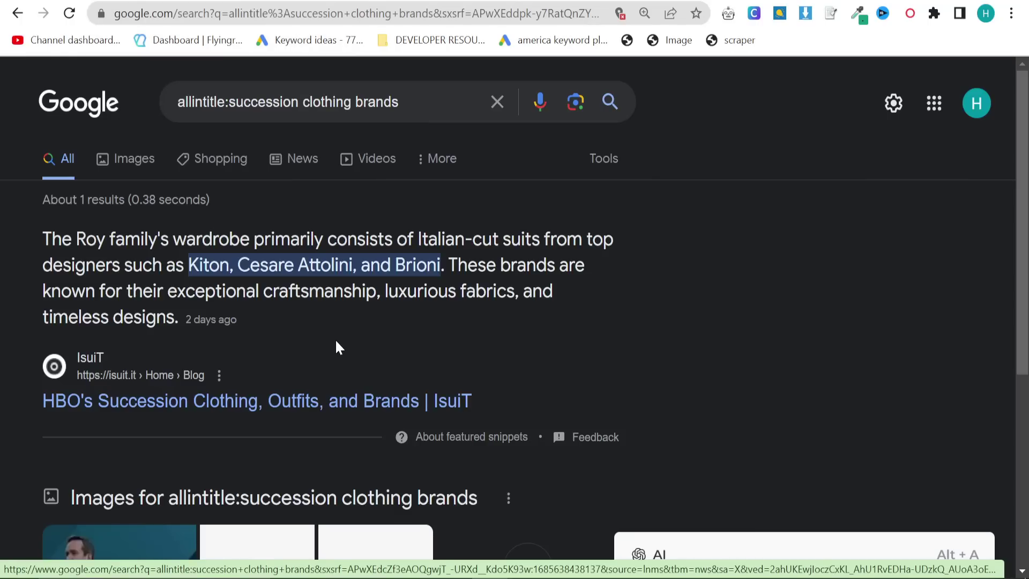
# Examine the featured snippet, article link and images for the allintitle search to judge the competition for the keyword
pyautogui.moveTo(16, 217); pyautogui.dragTo(583, 375)
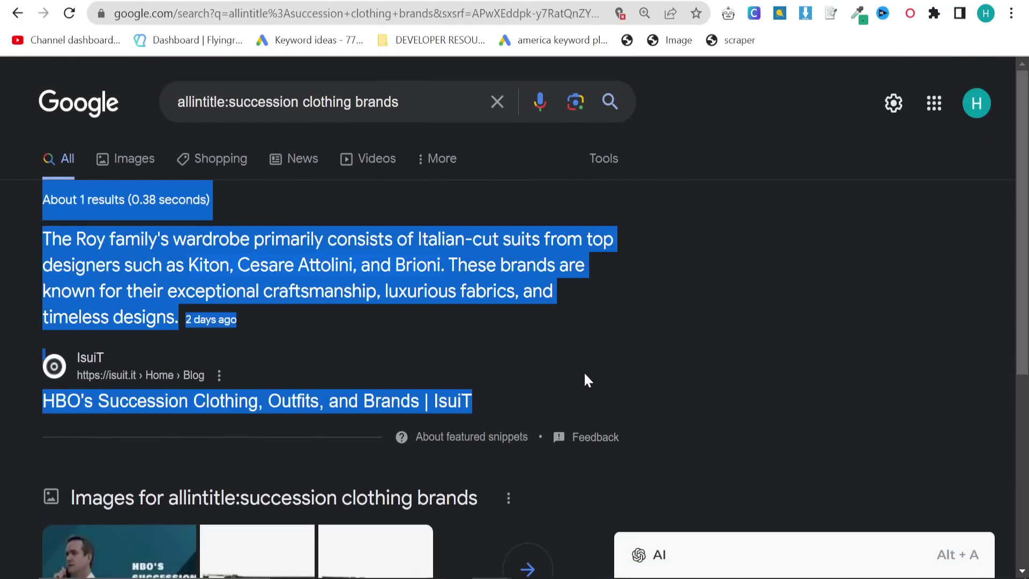
pyautogui.click(506, 369)
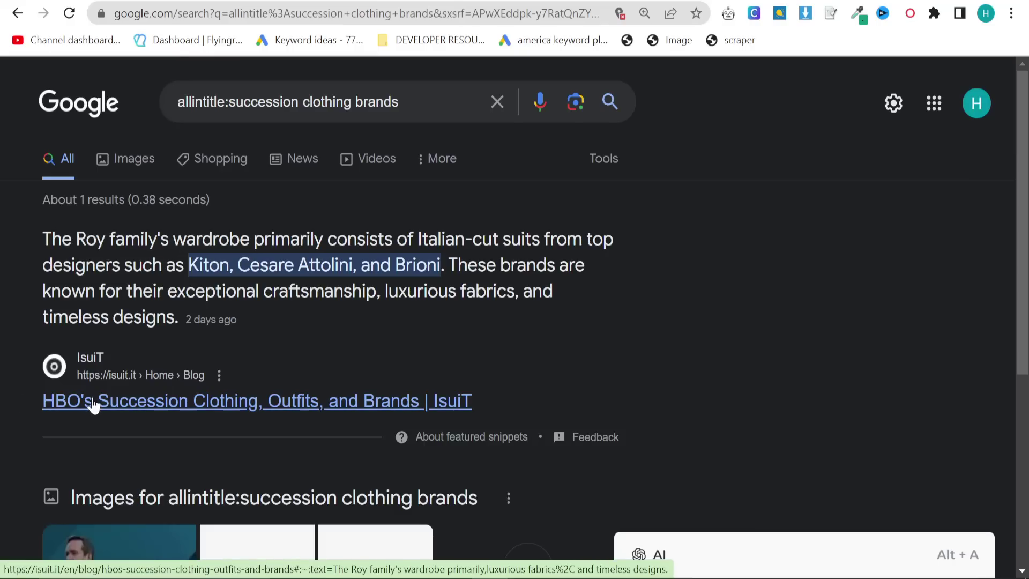
pyautogui.scroll(-6, 94, 406)
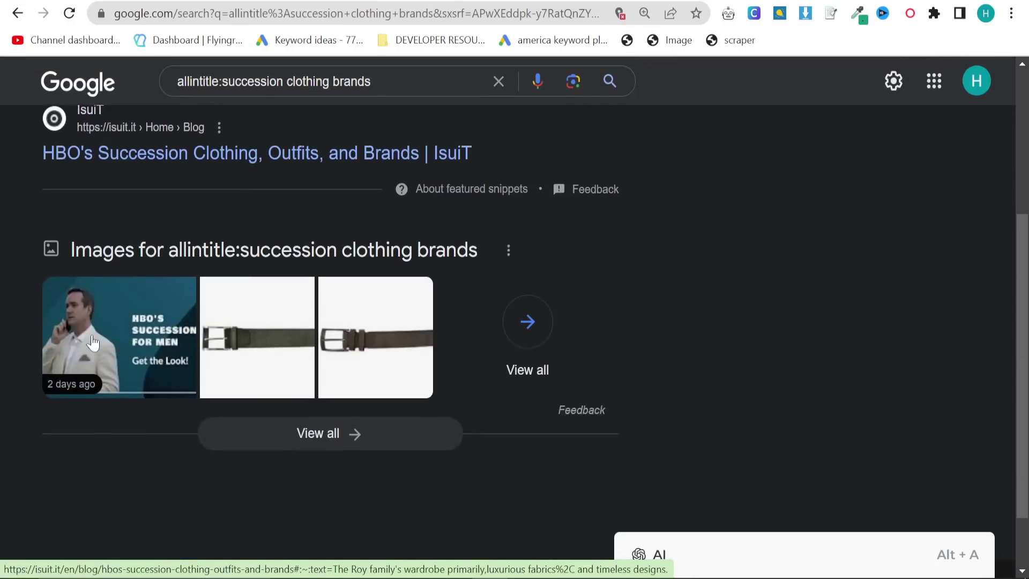
pyautogui.scroll(6, 339, 367)
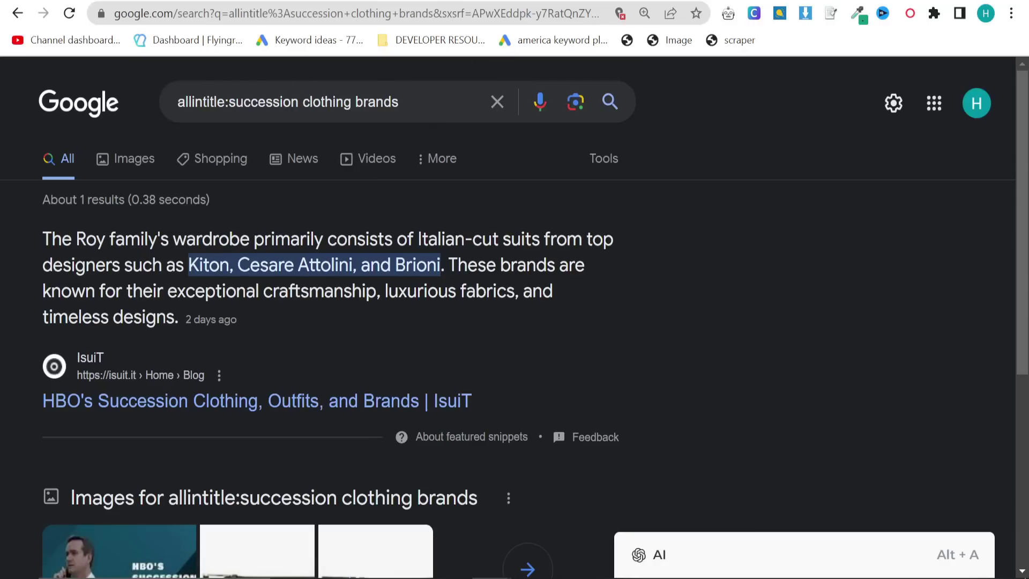
pyautogui.hotkey('ctrl', 'Tab')
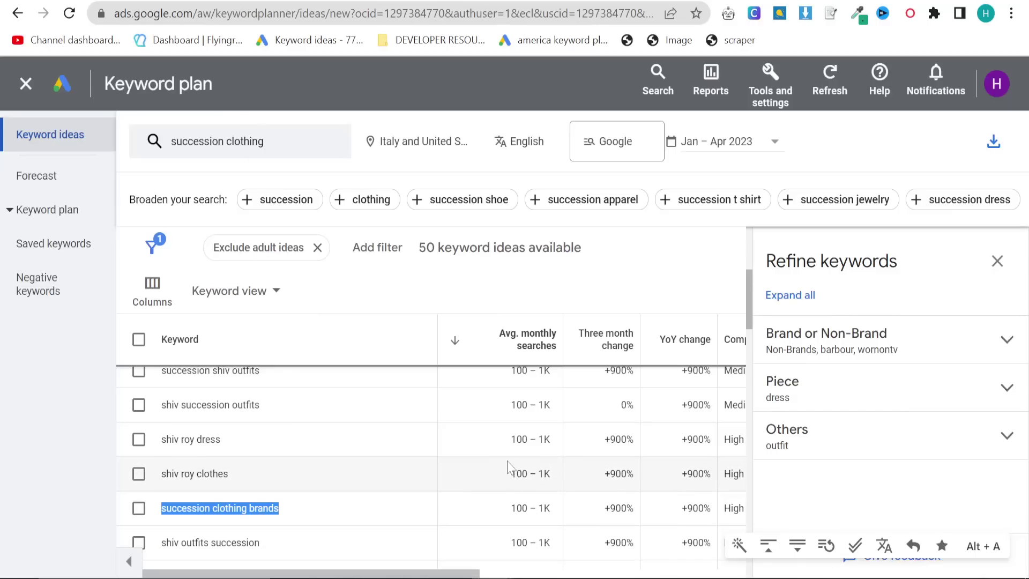
pyautogui.hotkey('ctrl', 'shift', 'Tab')
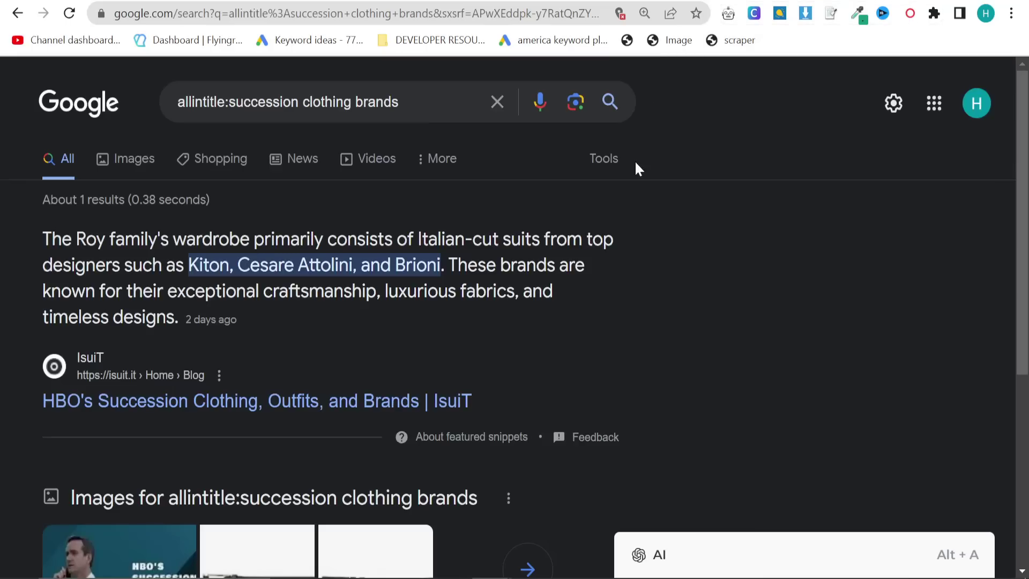
pyautogui.hotkey('alt', 'Tab')
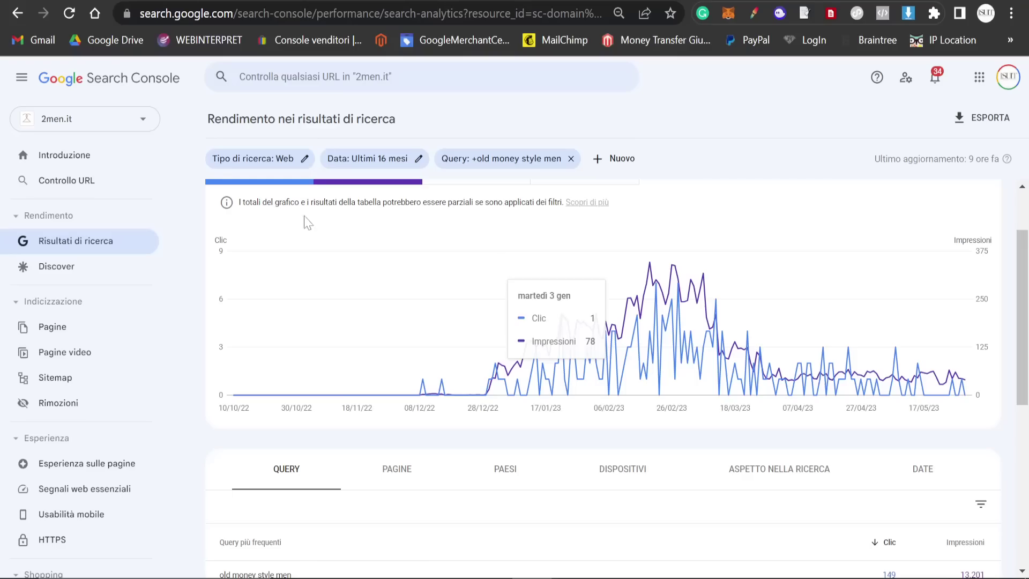
pyautogui.hotkey('alt', 'Tab')
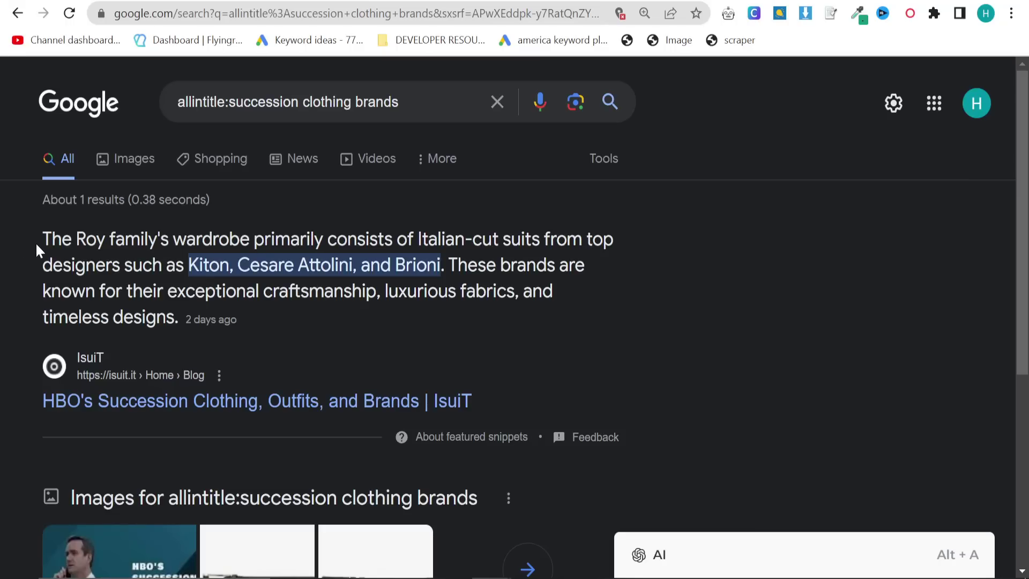
pyautogui.moveTo(16, 241); pyautogui.dragTo(355, 341)
pyautogui.click(355, 341)
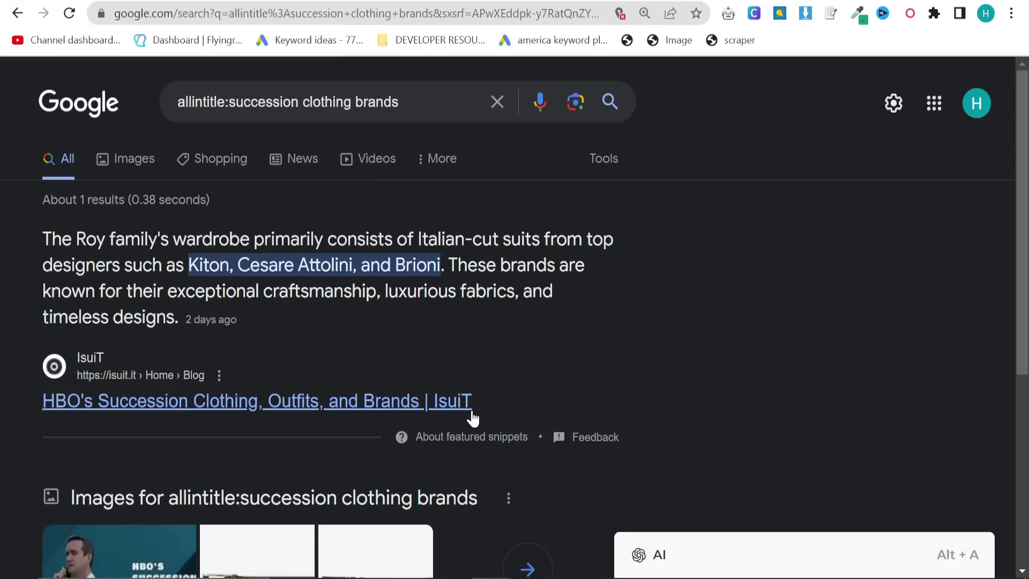
# Go to the isuit.it blog and copy the link address of the article "10 Suit Colors & How to Choose One For Men"
pyautogui.hotkey('alt', 'Tab')
pyautogui.click(202, 272)
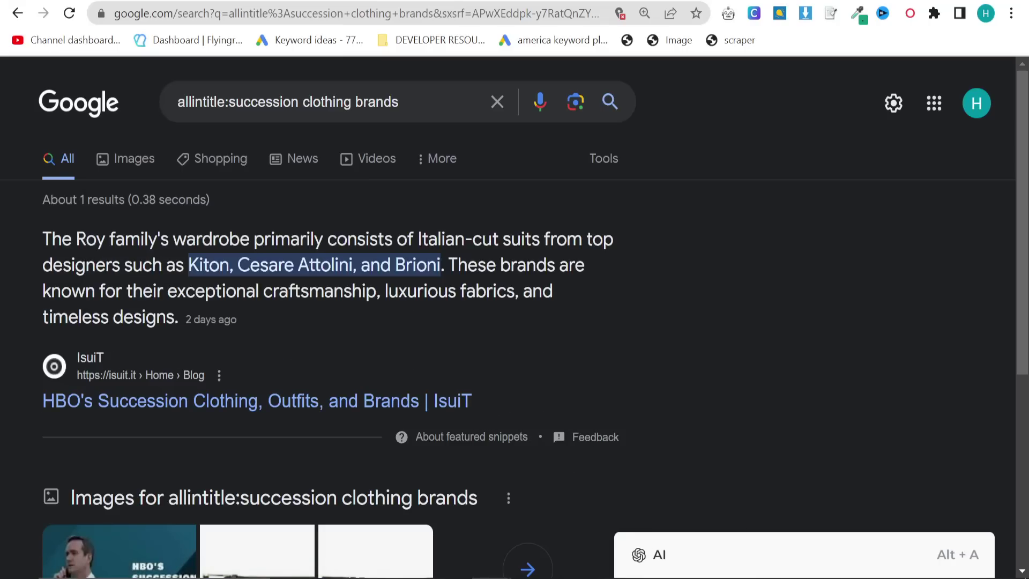
pyautogui.hotkey('alt', 'Tab')
pyautogui.click(218, 283)
pyautogui.click(450, 401)
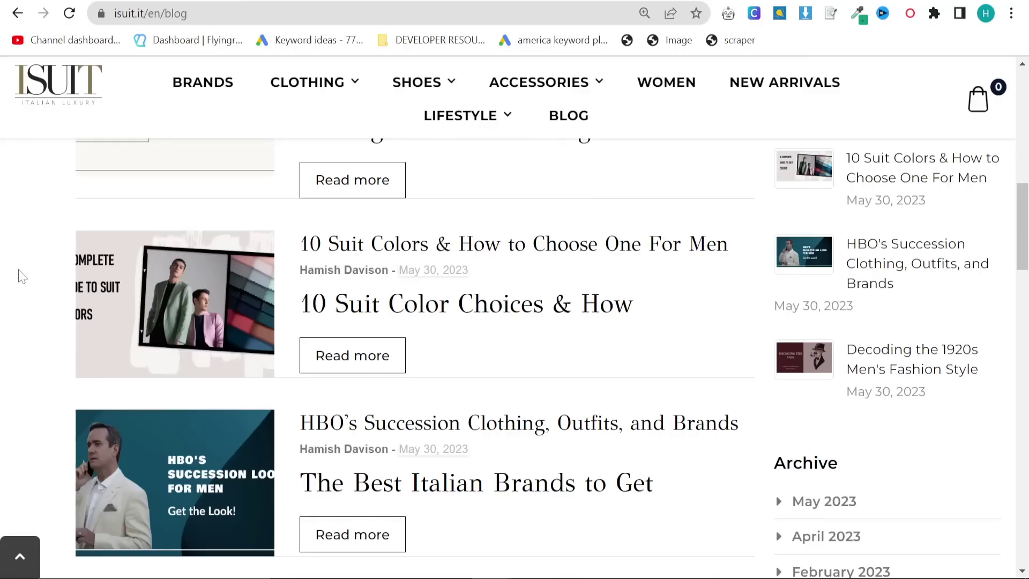
pyautogui.rightClick(199, 280)
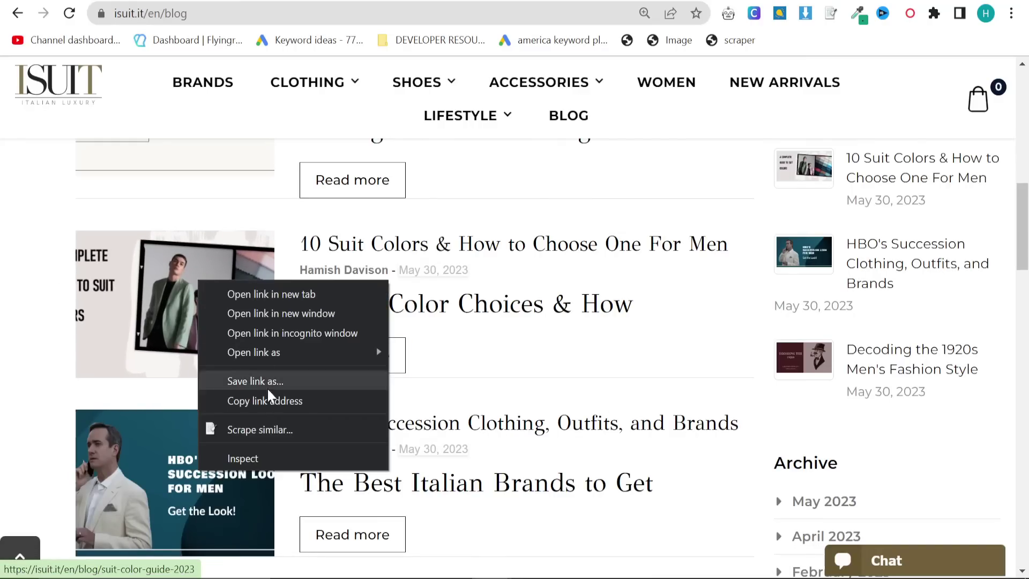
pyautogui.click(271, 401)
pyautogui.hotkey('alt', 'Tab')
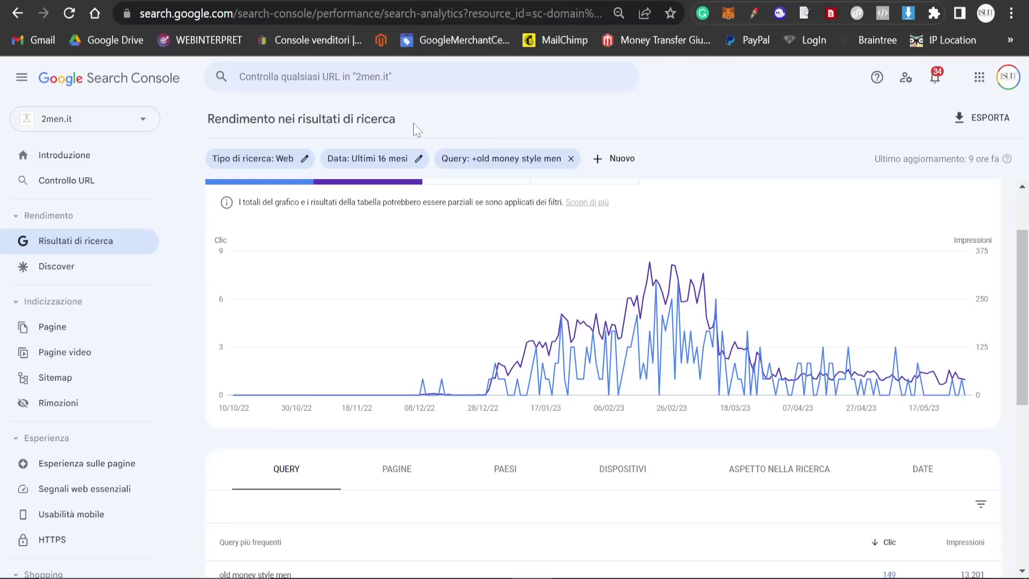
pyautogui.click(62, 245)
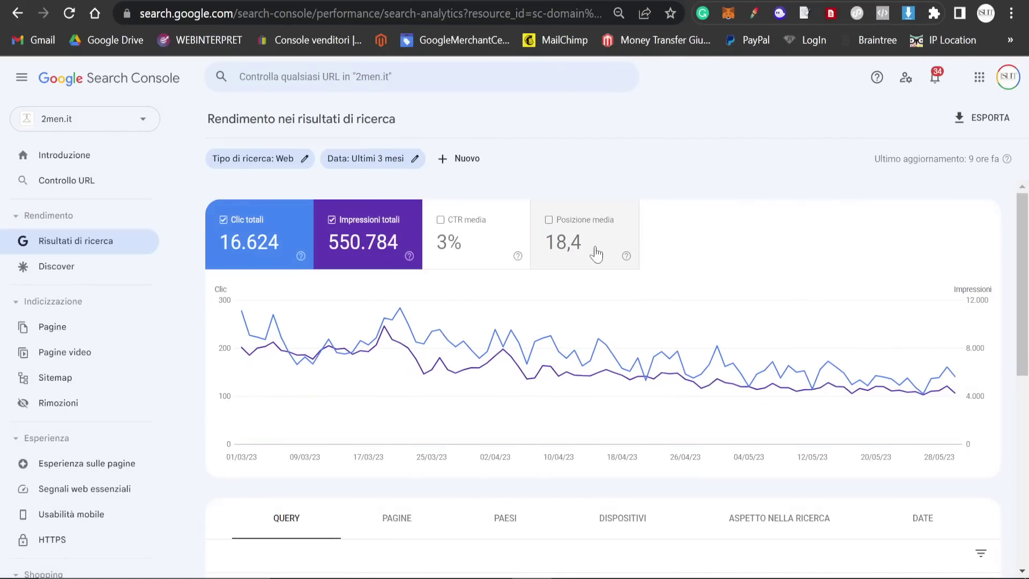
pyautogui.click(86, 119)
pyautogui.click(100, 177)
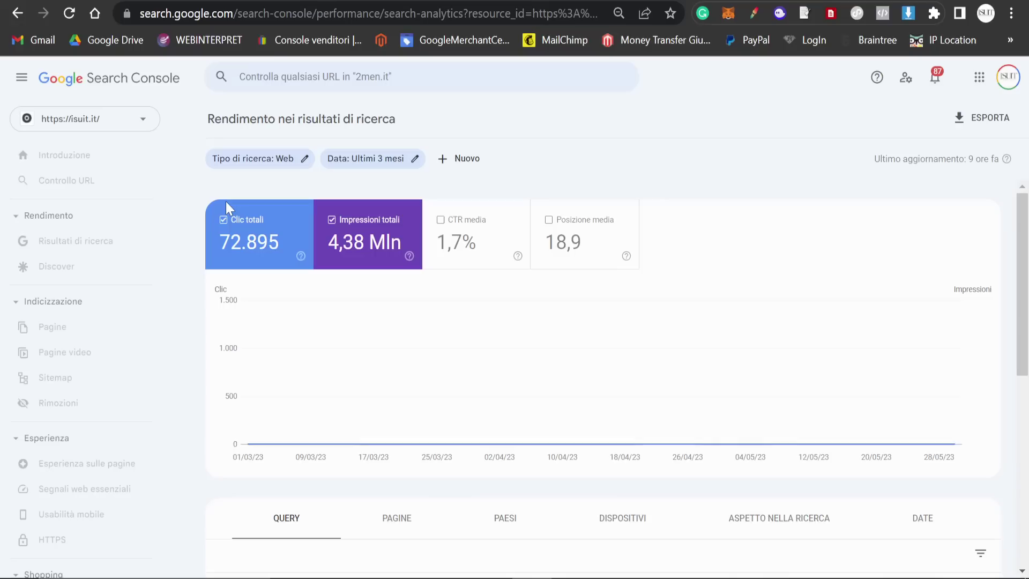
# Filter the search performance report by page with the copied suit colors article URL
pyautogui.click(461, 159)
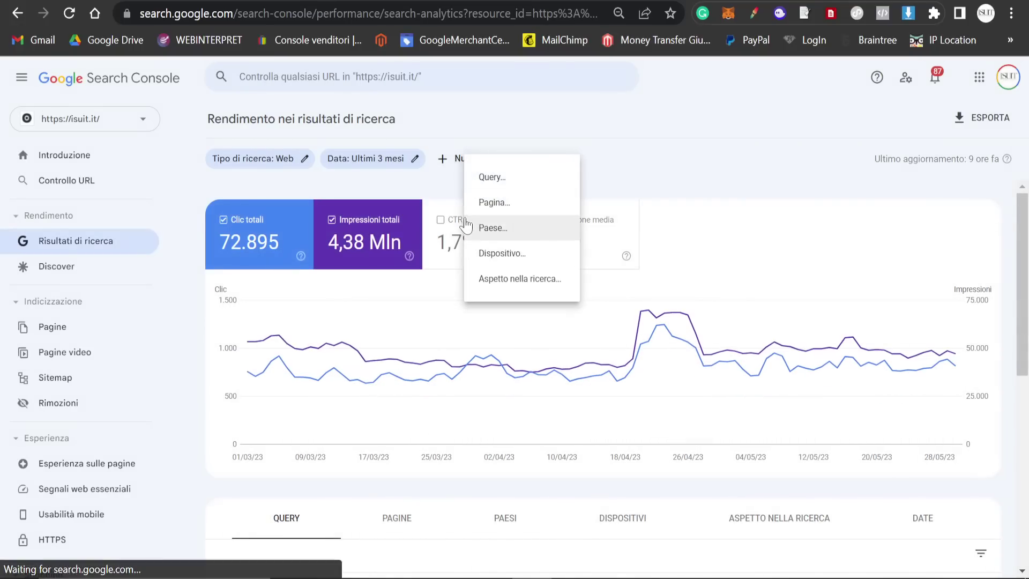
pyautogui.click(501, 199)
pyautogui.hotkey('ctrl', 'v')
pyautogui.press('Return')
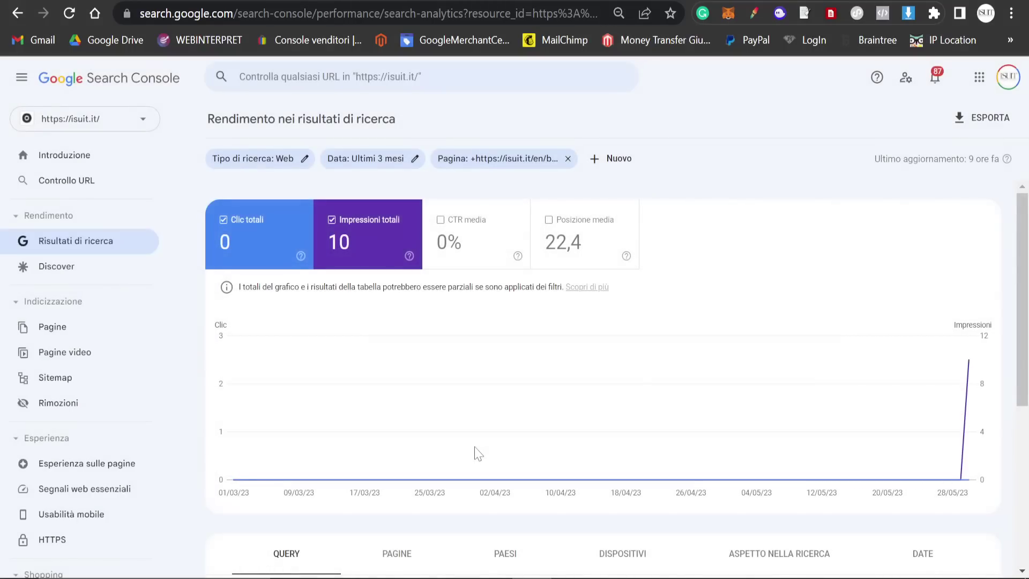
# Restrict the suit colors article report to the most recent date (31 May 2023) and look through its queries
pyautogui.click(380, 156)
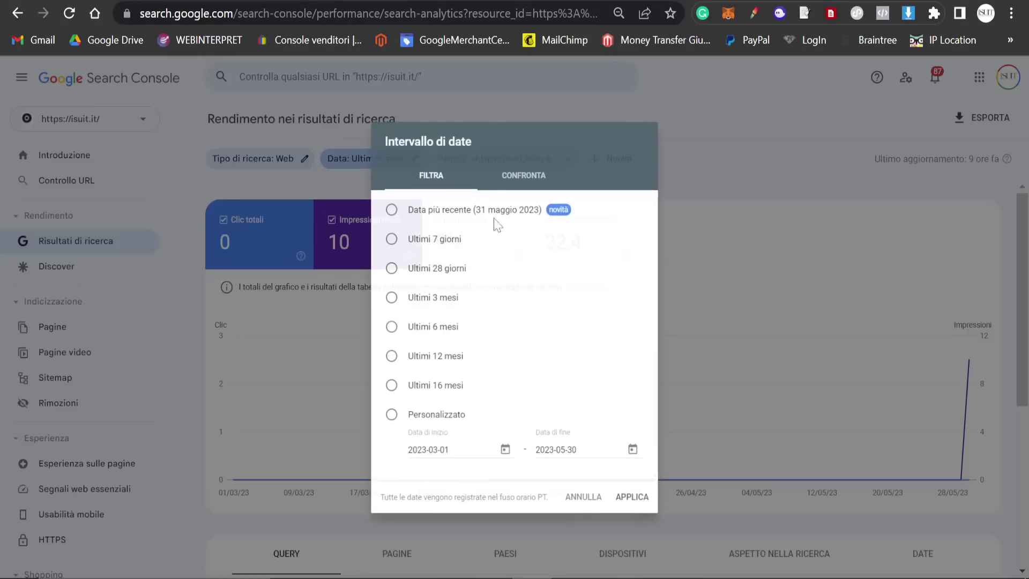
pyautogui.click(485, 205)
pyautogui.click(637, 504)
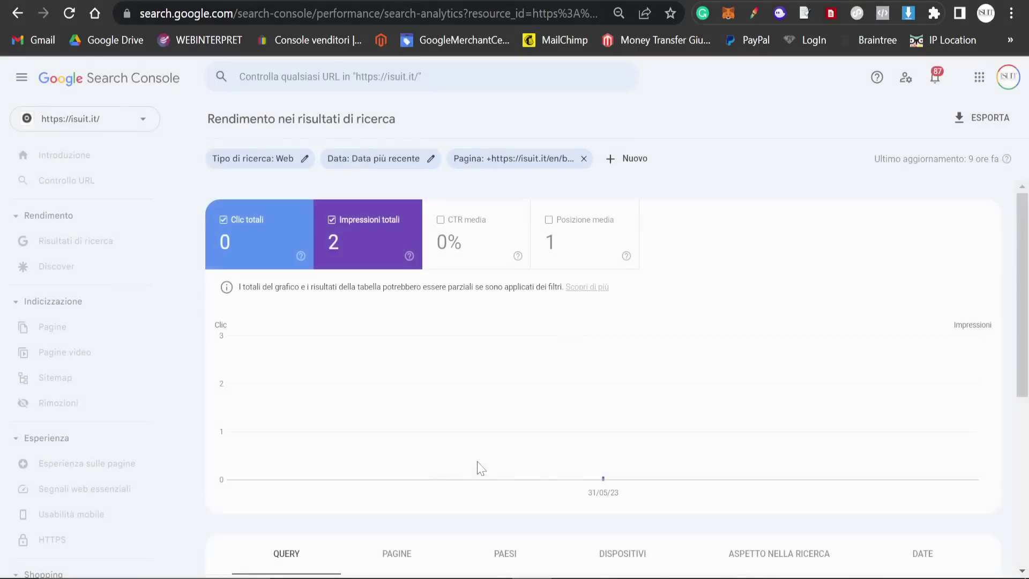
pyautogui.scroll(-5, 442, 368)
pyautogui.scroll(-2, 424, 361)
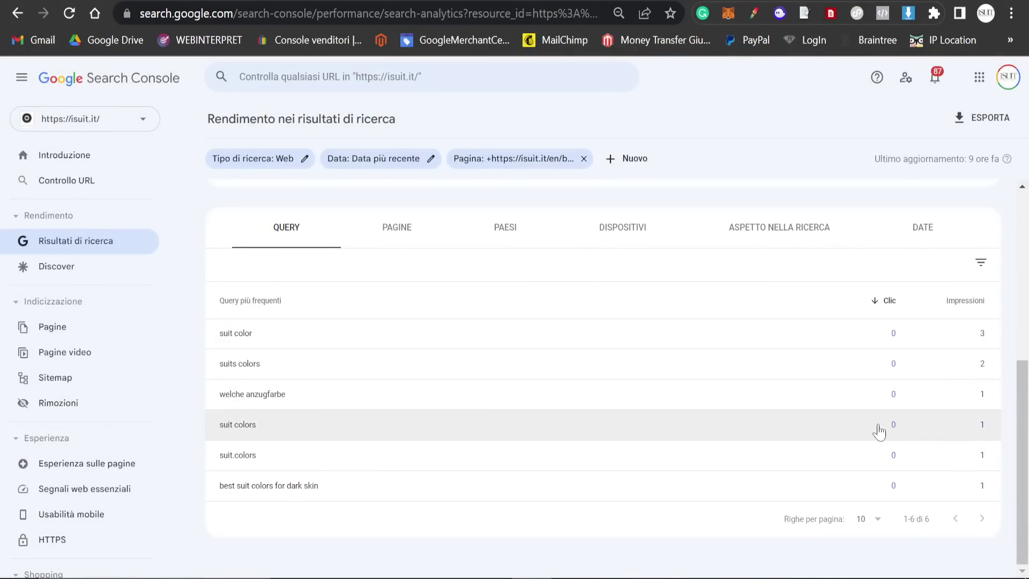
pyautogui.scroll(6, 589, 386)
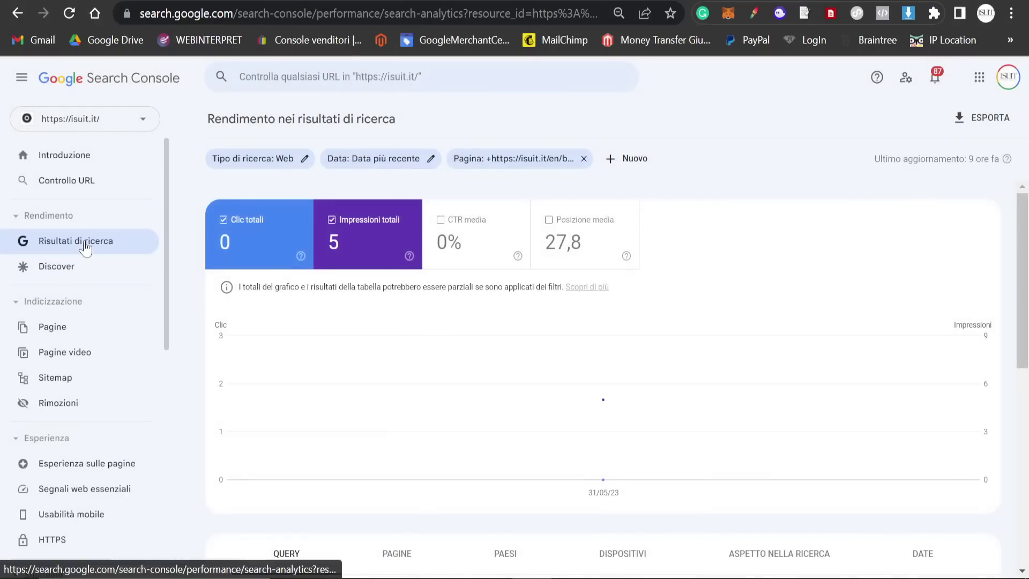
# Reset the performance report, filter it by the URL of the 1920s men's fashion article and look through its queries
pyautogui.click(86, 242)
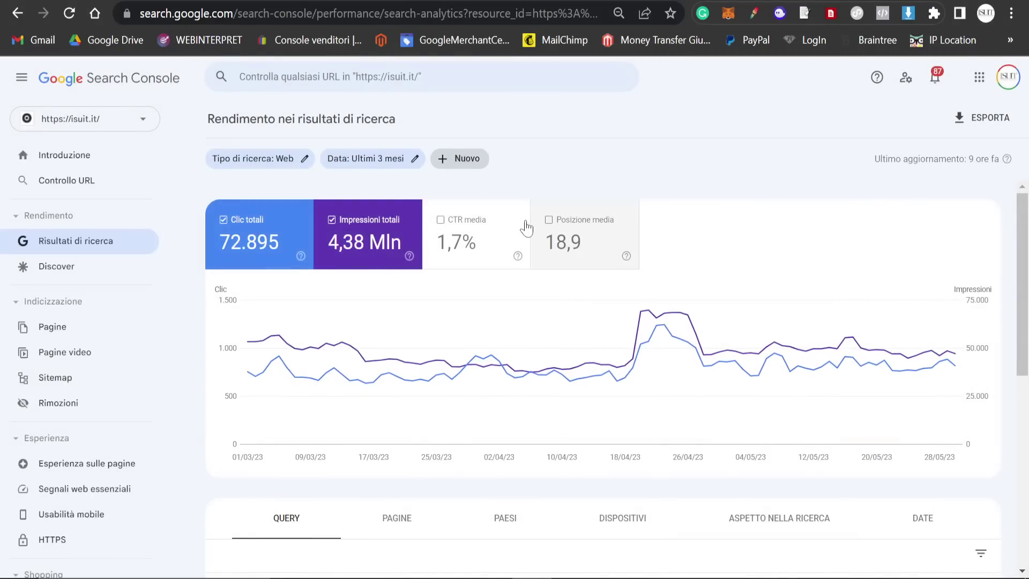
pyautogui.click(475, 160)
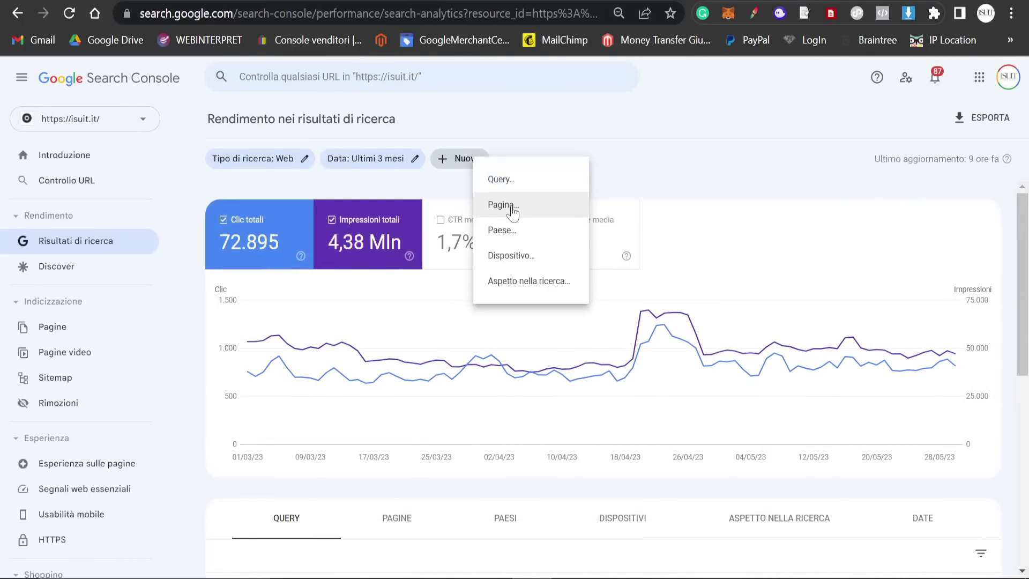
pyautogui.click(498, 205)
pyautogui.press('Return')
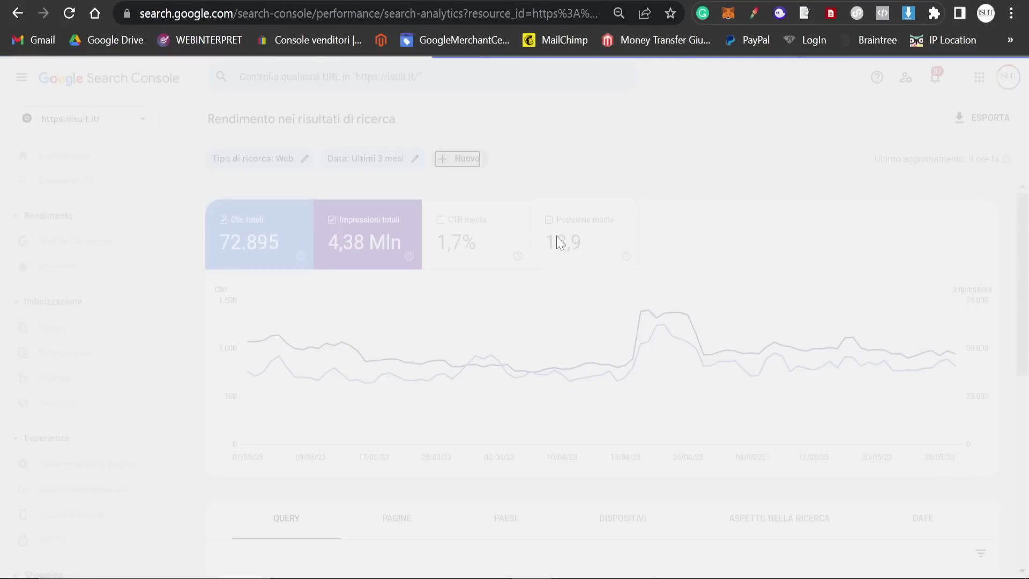
pyautogui.scroll(-6, 706, 434)
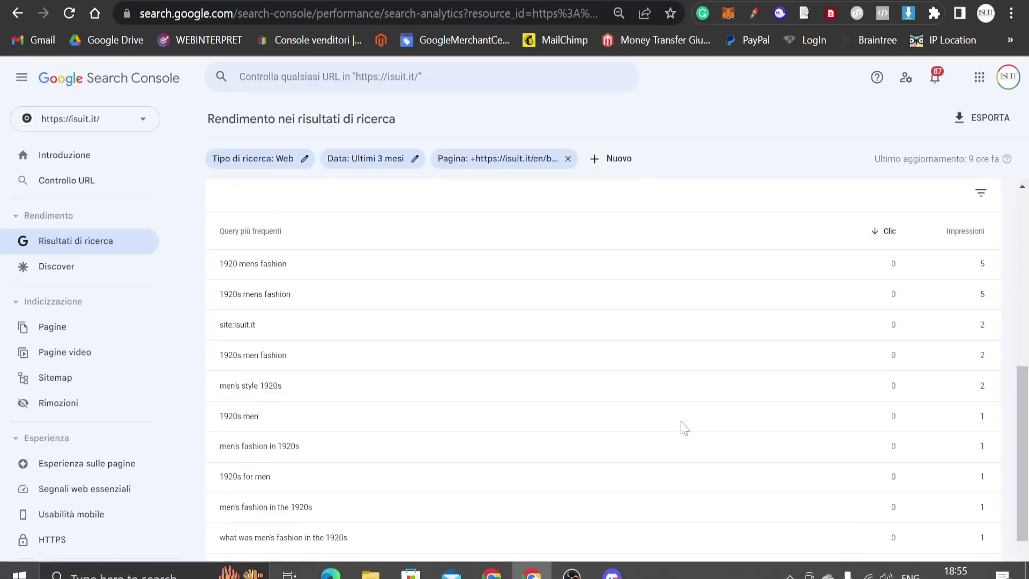
pyautogui.scroll(1, 682, 427)
pyautogui.scroll(-2, 542, 409)
pyautogui.scroll(8, 937, 530)
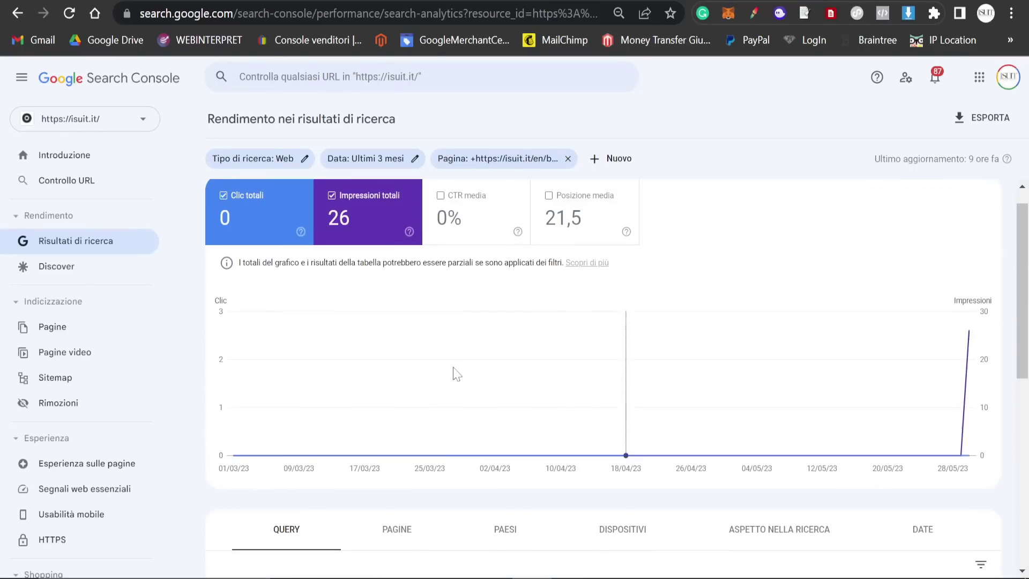
# Restrict the 1920s article report to the most recent date (31 May 2023) and sort its queries by impressions
pyautogui.click(394, 160)
pyautogui.click(480, 212)
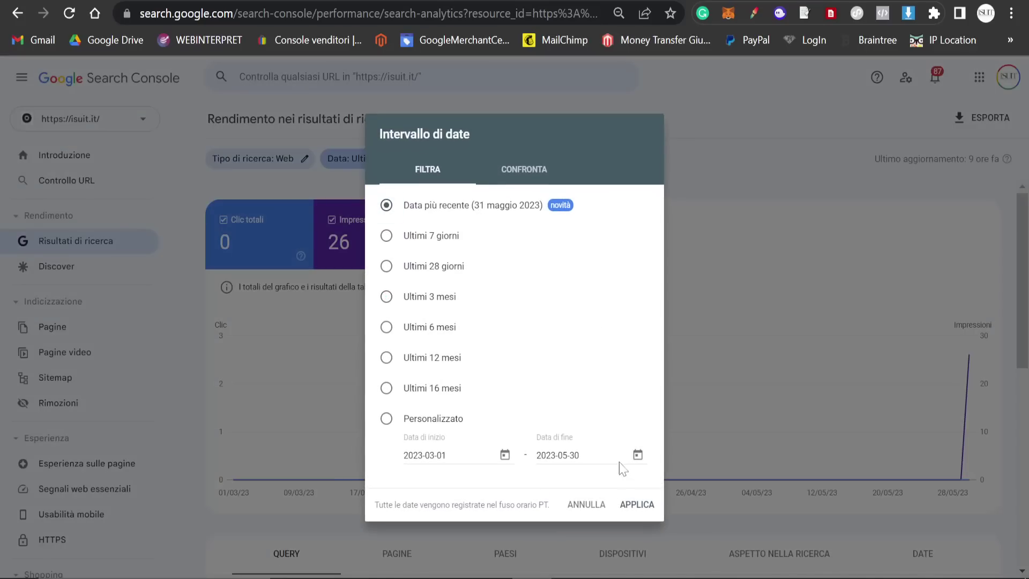
pyautogui.click(635, 502)
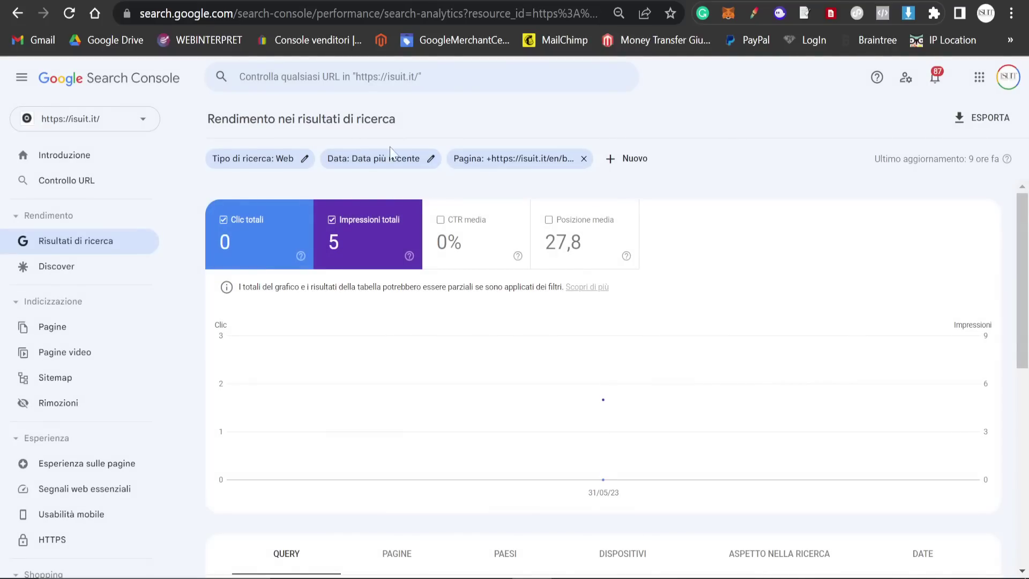
pyautogui.scroll(-8, 379, 247)
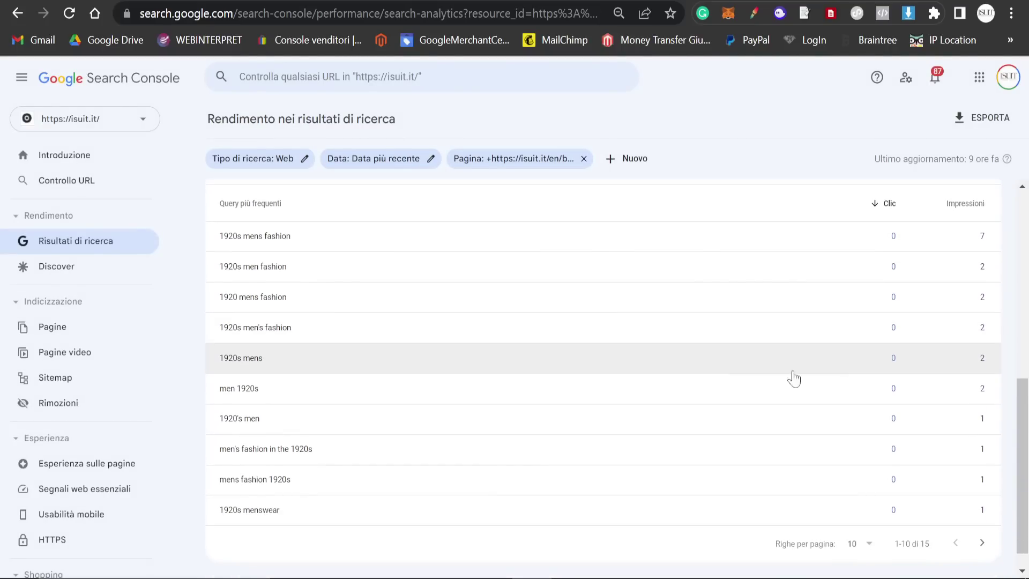
pyautogui.click(962, 203)
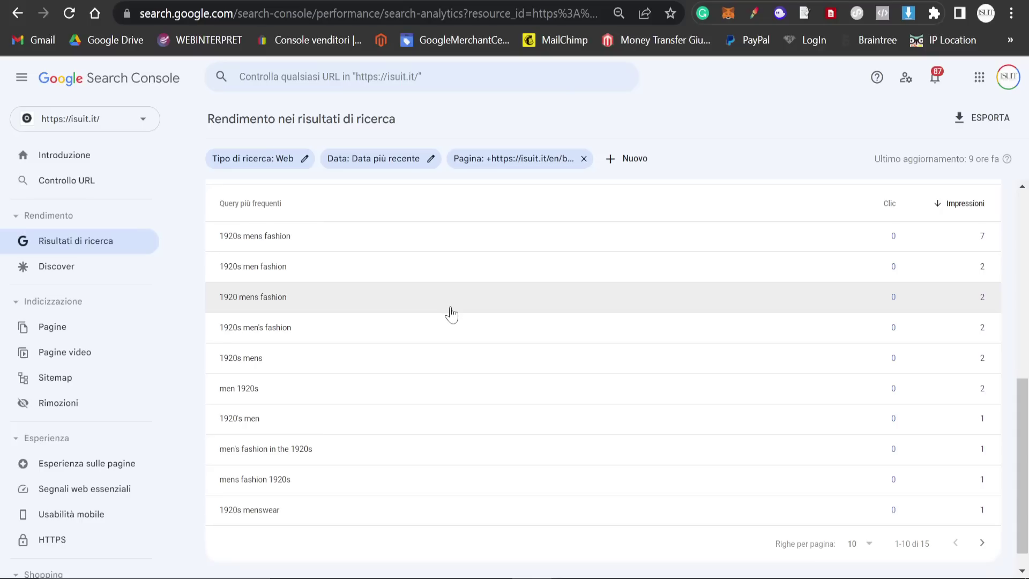
# Switch to the browser window with the isuit.it blog and open designer.microsoft.com in a new tab, checking the blog's article thumbnails meanwhile
pyautogui.hotkey('alt', 'Tab')
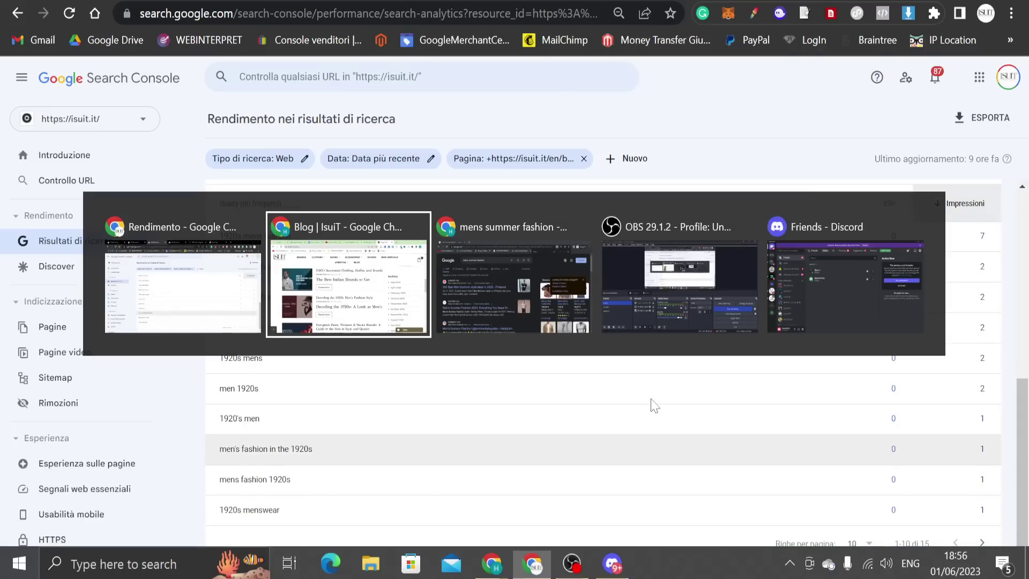
pyautogui.hotkey('ctrl', 't')
pyautogui.write('designer.microsoft.com')
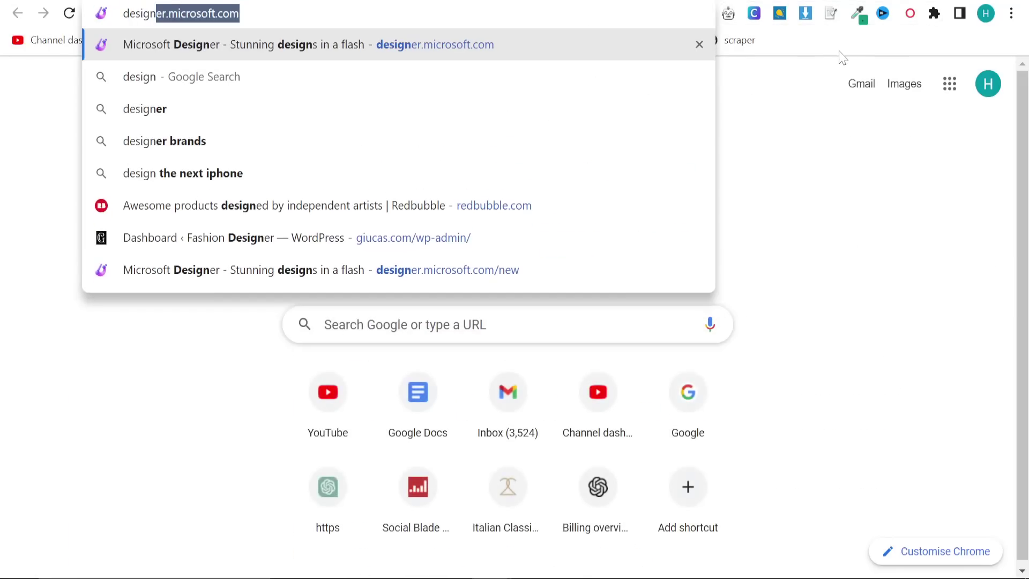
pyautogui.press('Return')
pyautogui.hotkey('ctrl', 'shift', 'Tab')
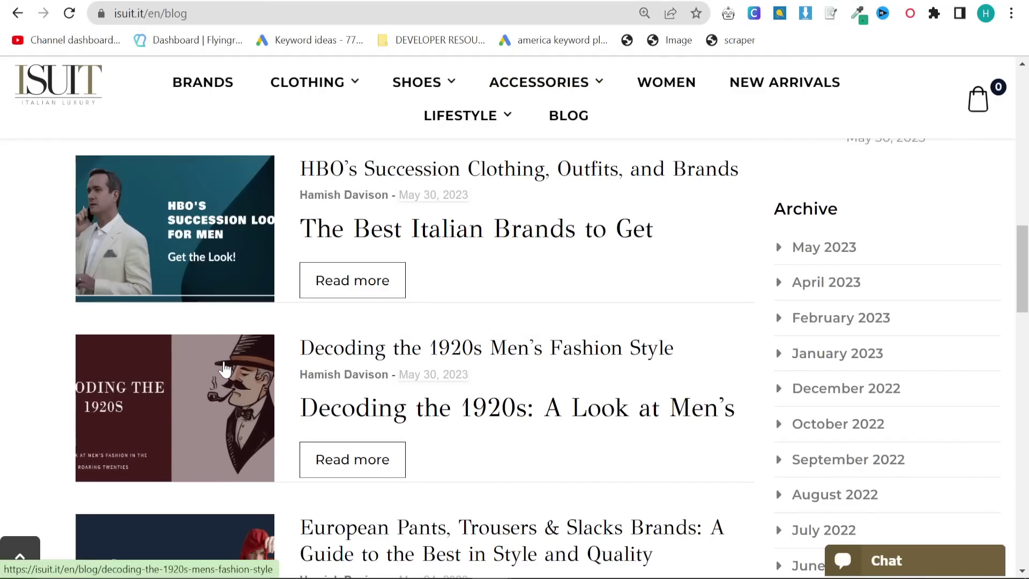
pyautogui.hotkey('ctrl', 'Tab')
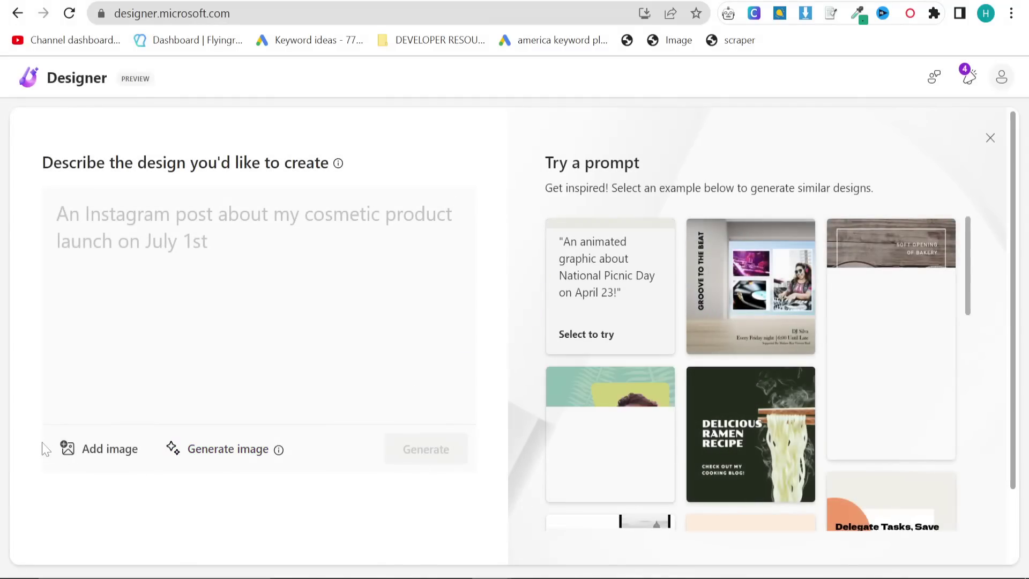
# Choose the illustration of the pipe-smoking man in a top hat from the previously uploaded media as the image for the new design
pyautogui.click(89, 449)
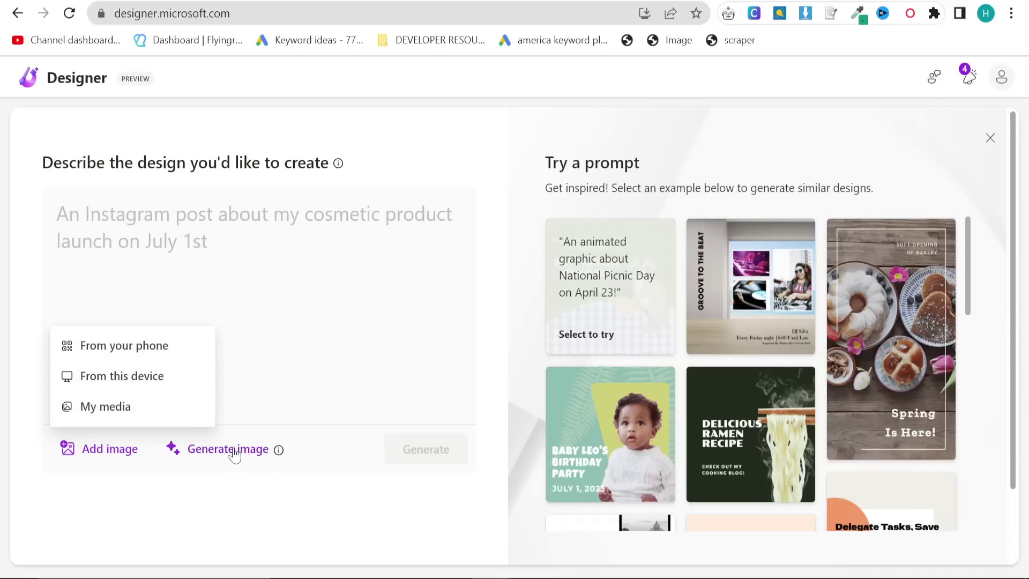
pyautogui.click(161, 375)
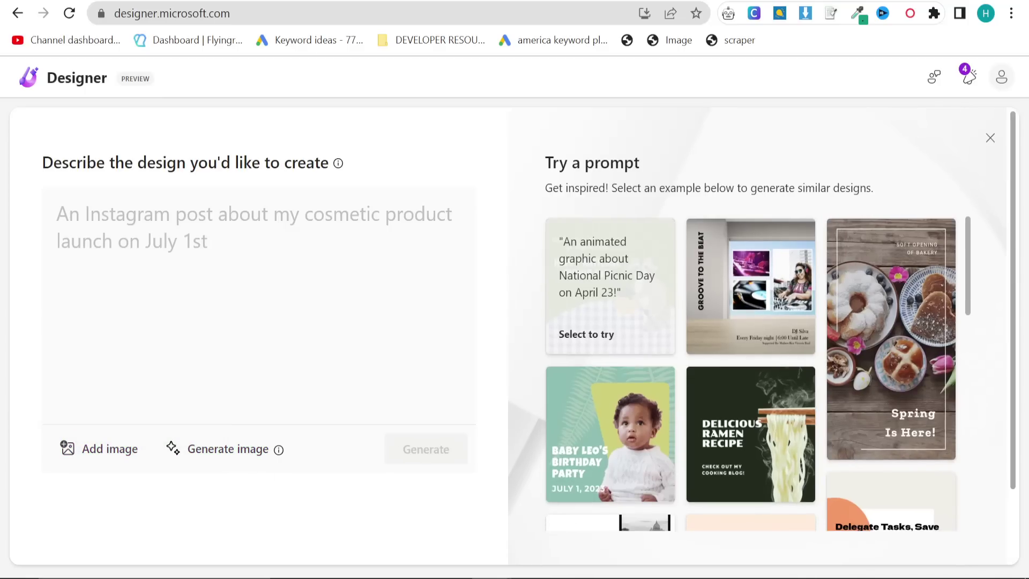
pyautogui.click(105, 452)
pyautogui.click(118, 412)
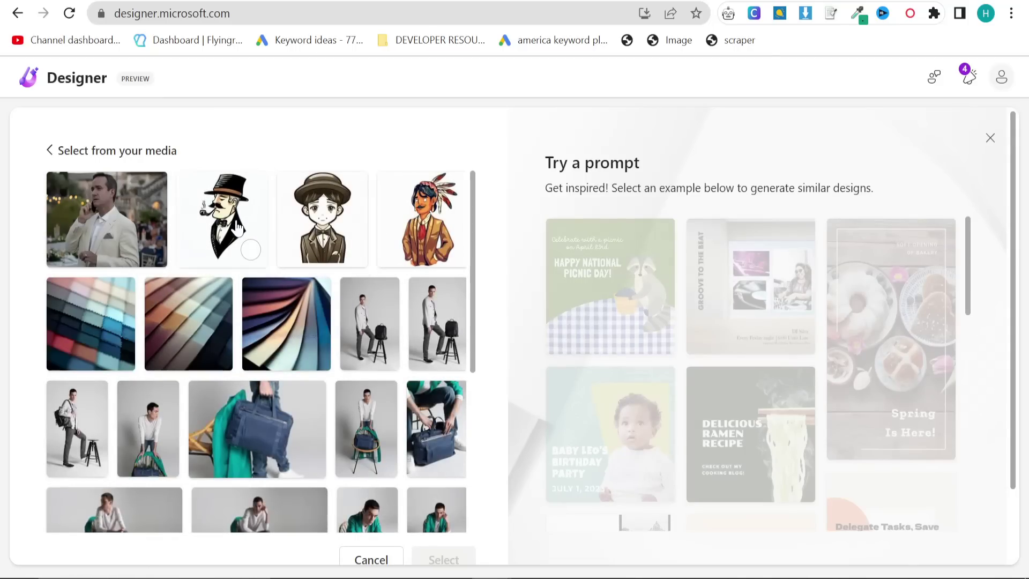
pyautogui.click(249, 250)
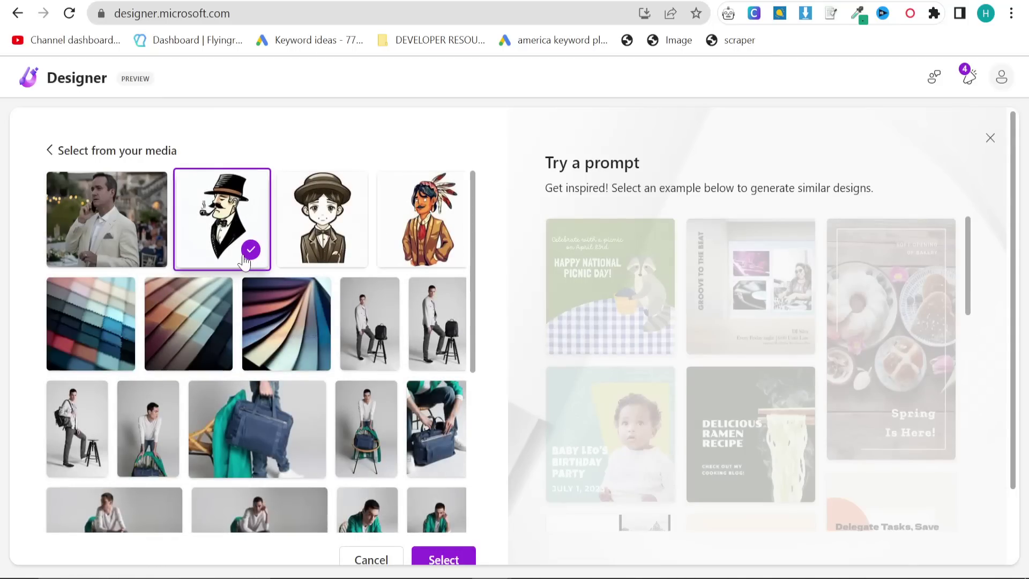